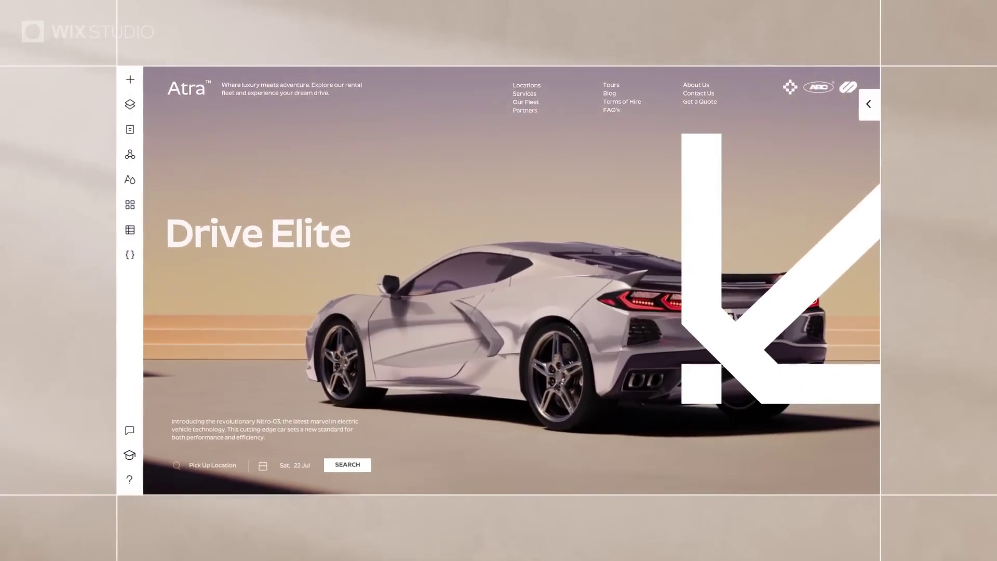
Apply the two-column layout and widen the spin animation's area, scrolling through the page.
left_click(390, 312)
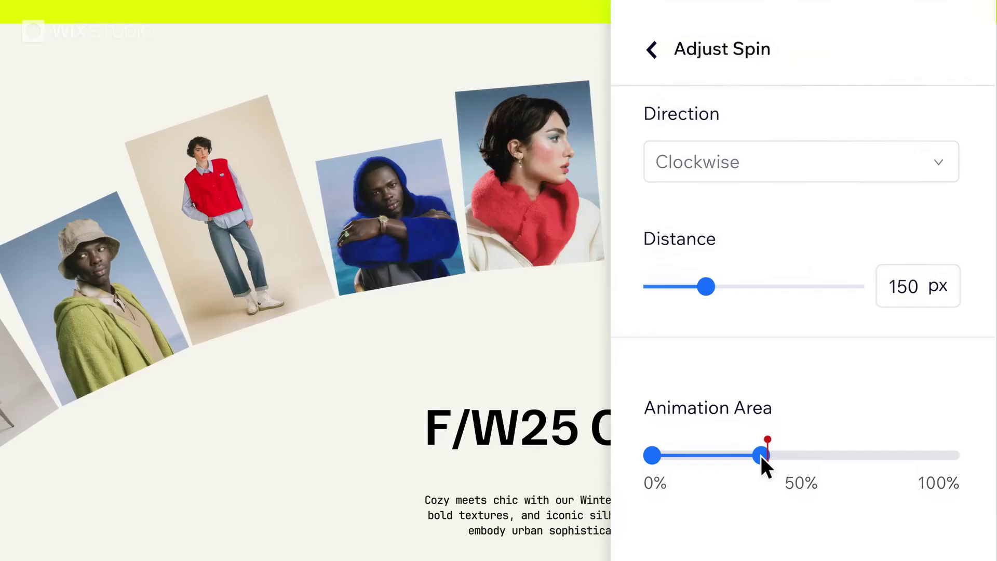
left_click_drag(761, 456, 768, 456)
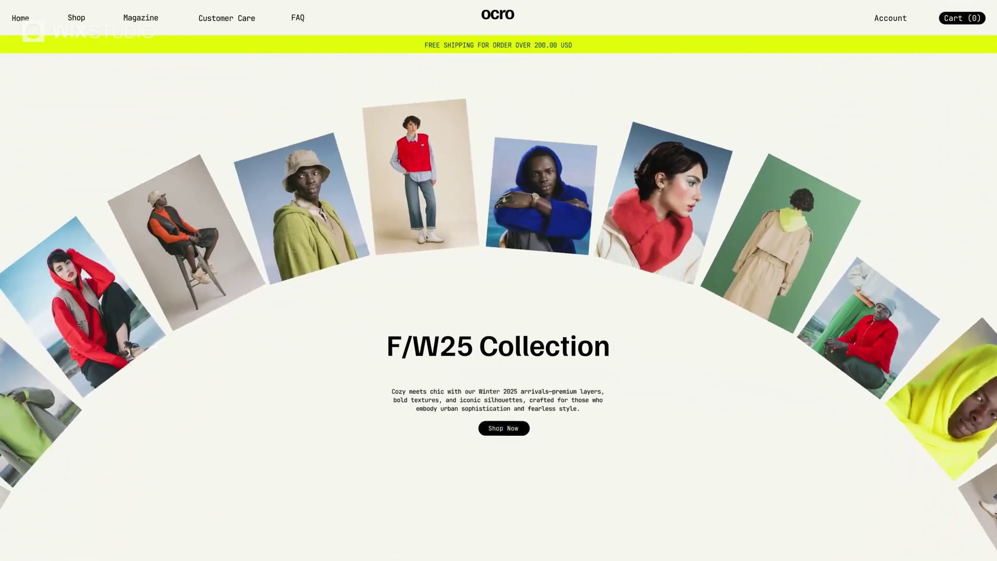
scroll(499, 280, "down", 15)
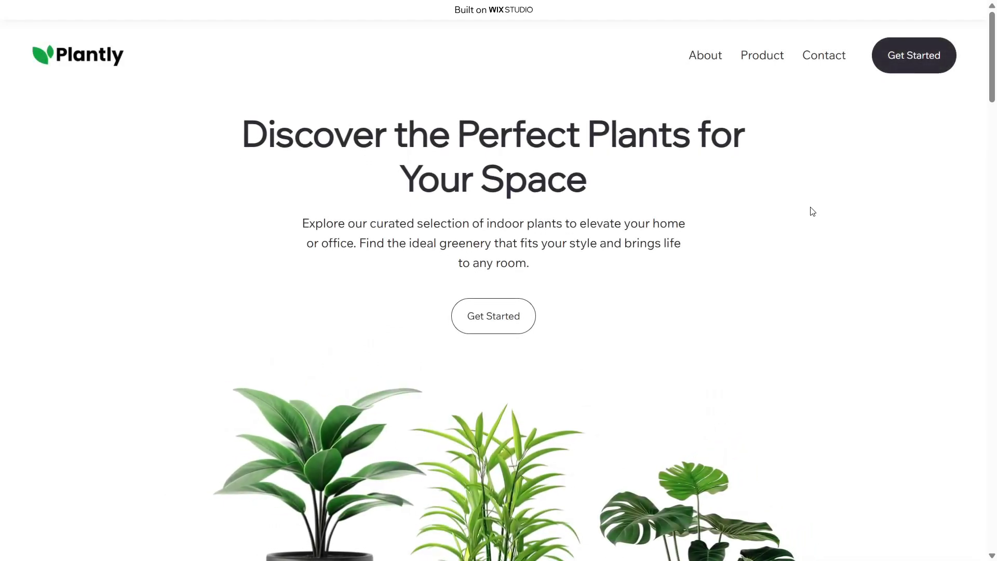
scroll(792, 258, "down", 10)
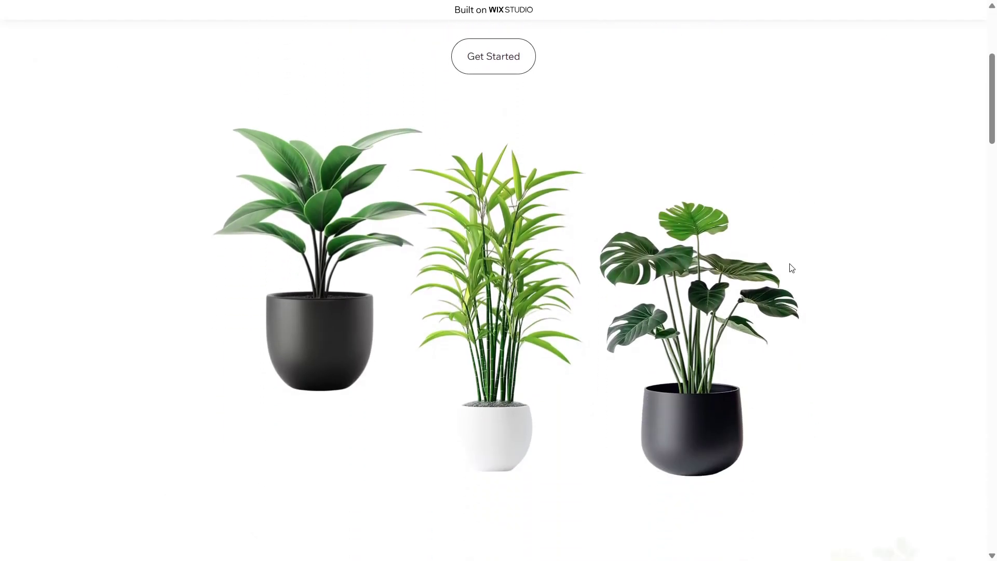
scroll(792, 268, "down", 8)
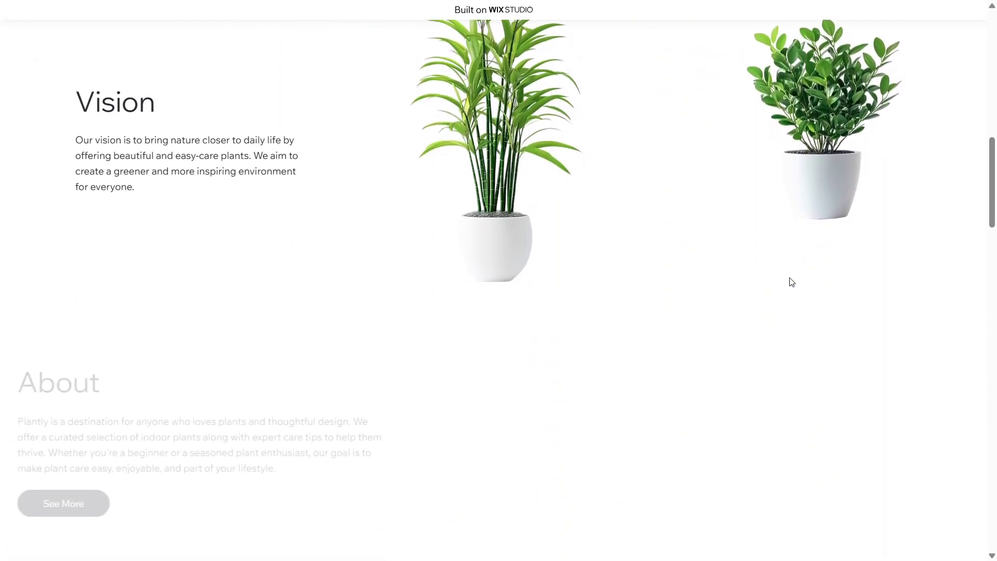
scroll(792, 284, "down", 8)
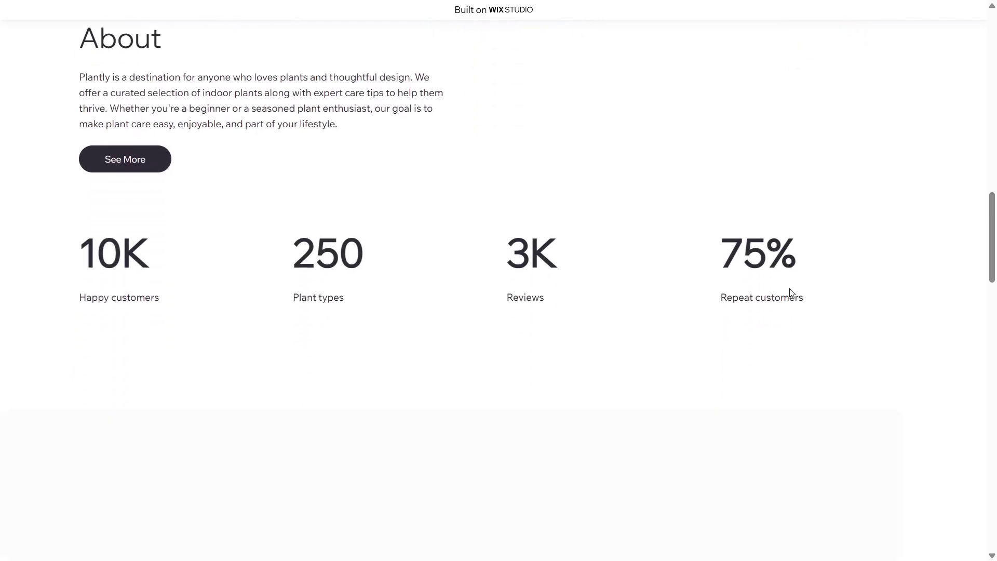
scroll(788, 294, "down", 10)
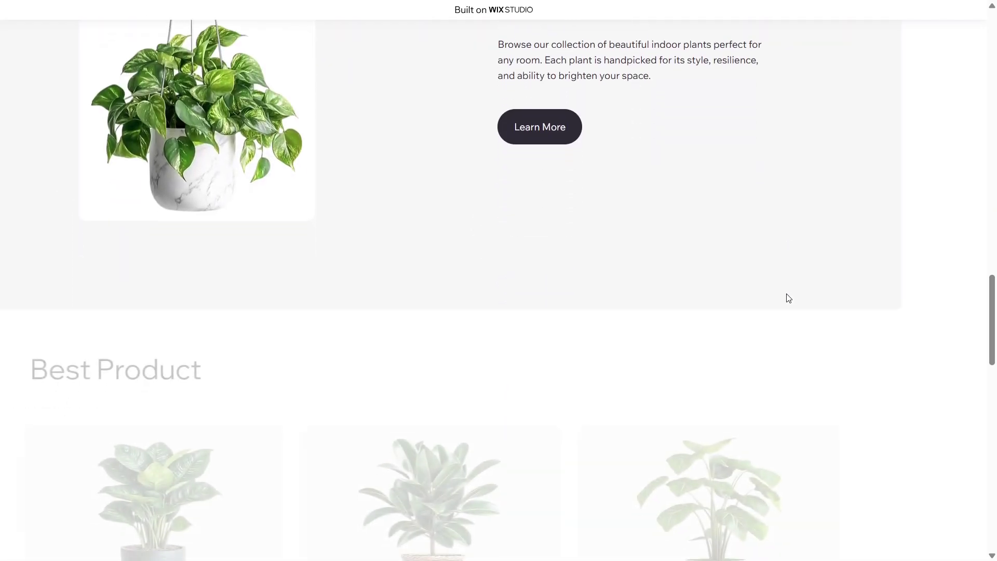
scroll(788, 297, "down", 10)
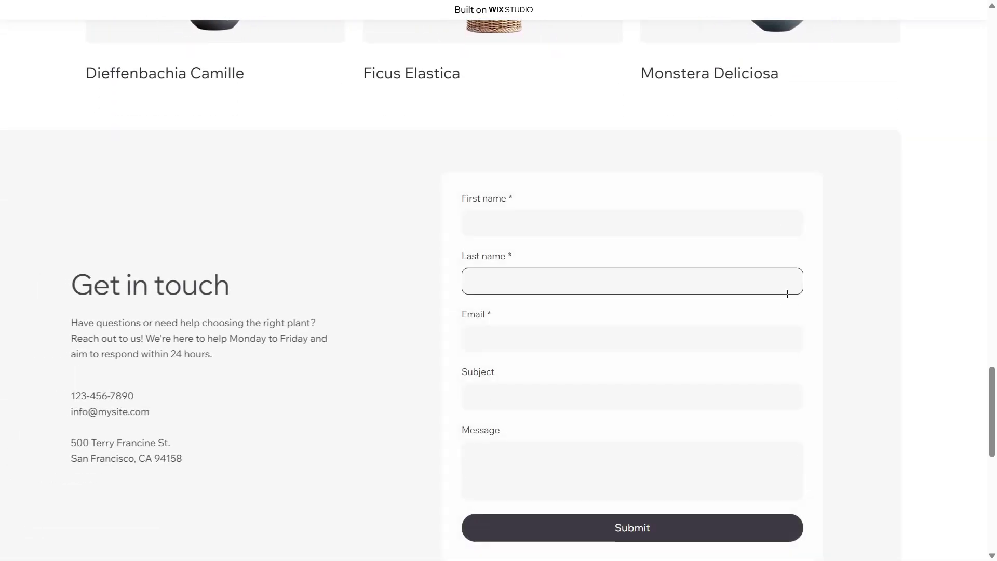
scroll(829, 317, "down", 7)
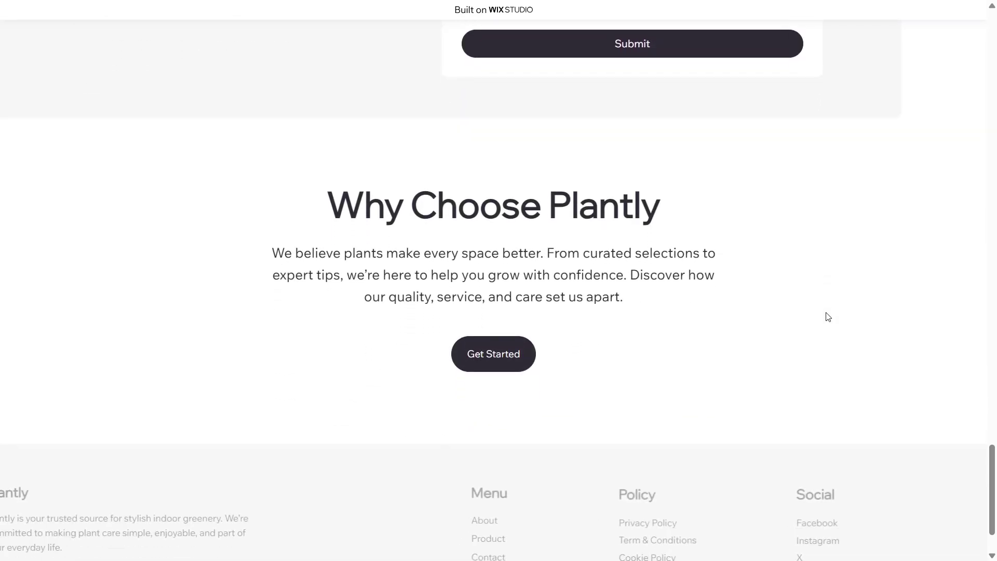
scroll(828, 317, "up", 10)
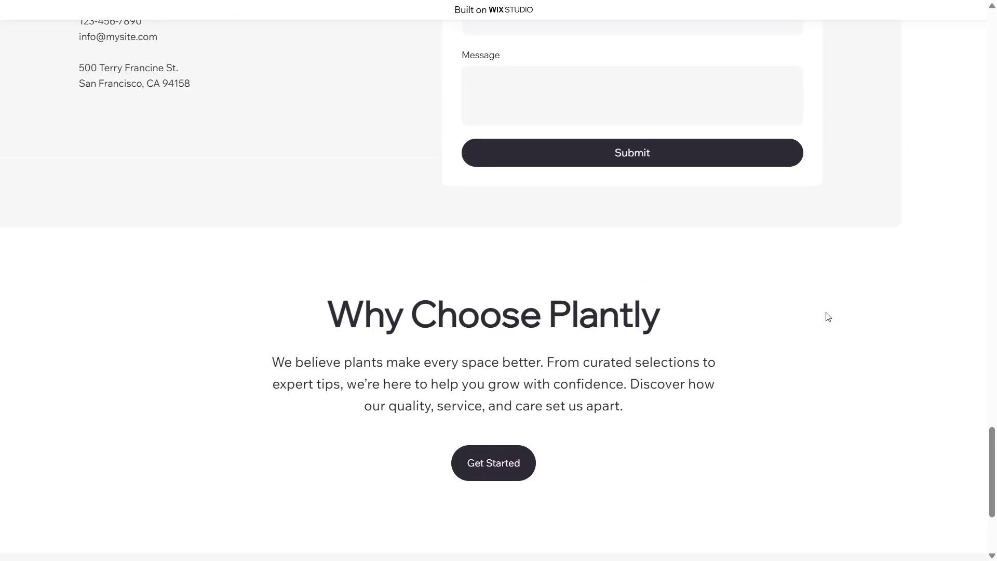
scroll(887, 319, "up", 12)
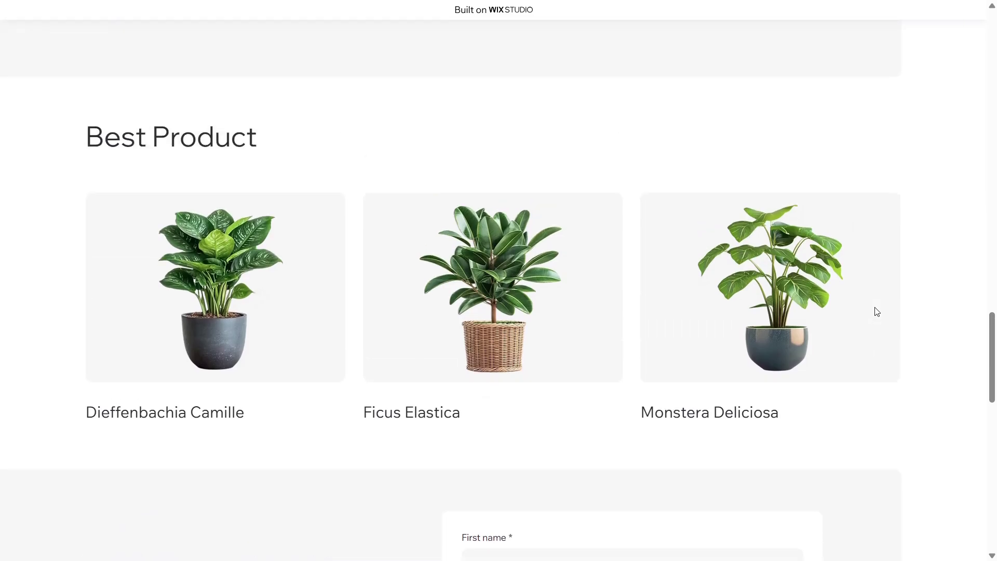
scroll(877, 311, "up", 10)
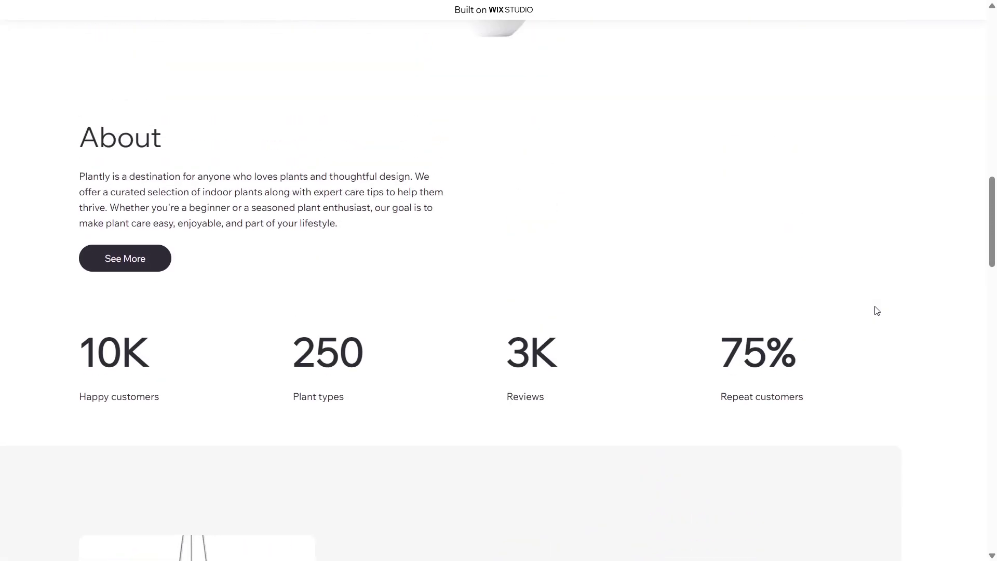
scroll(877, 311, "up", 10)
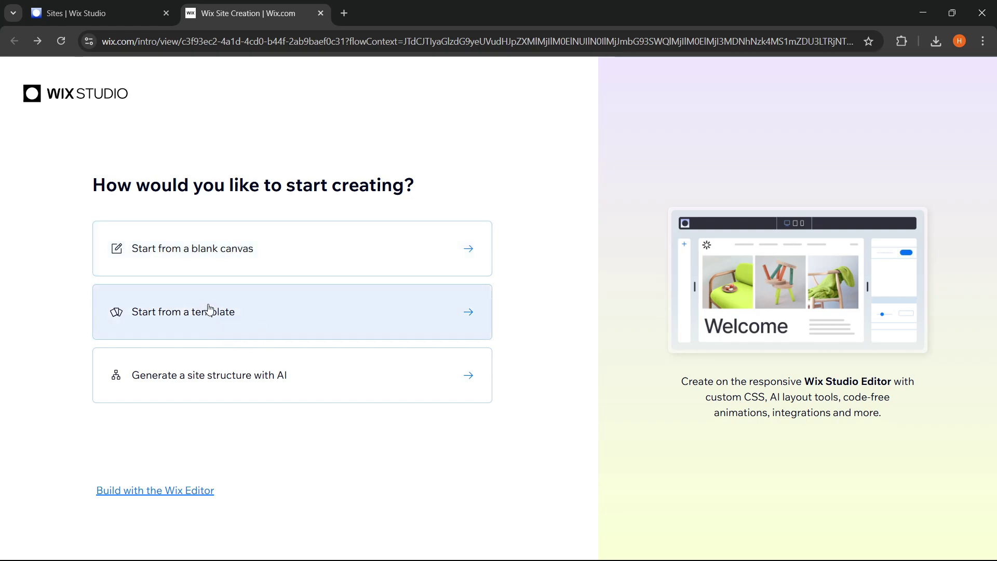
Browse the ready-made template gallery, then go back to the start-creating options.
left_click(232, 333)
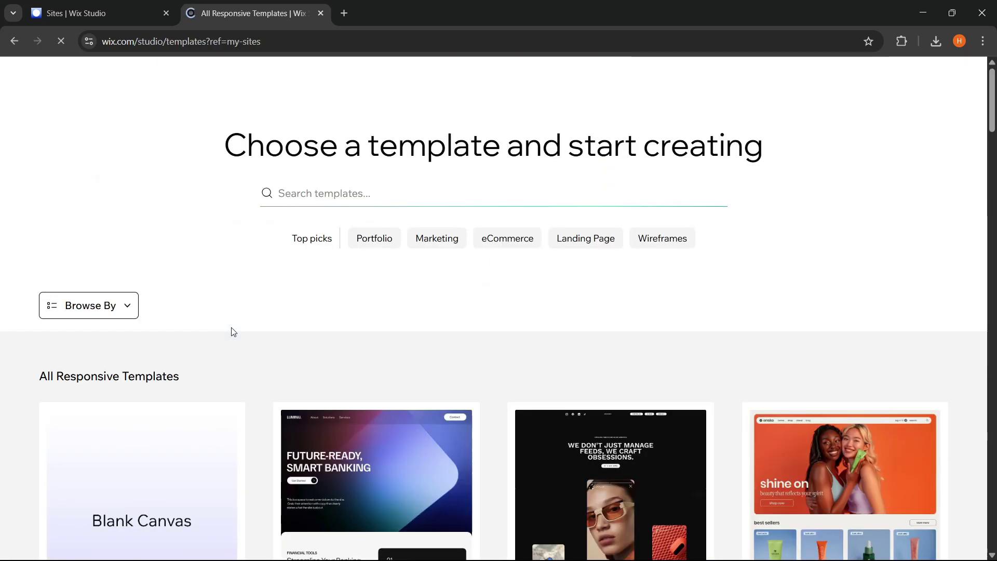
scroll(499, 311, "down", 5)
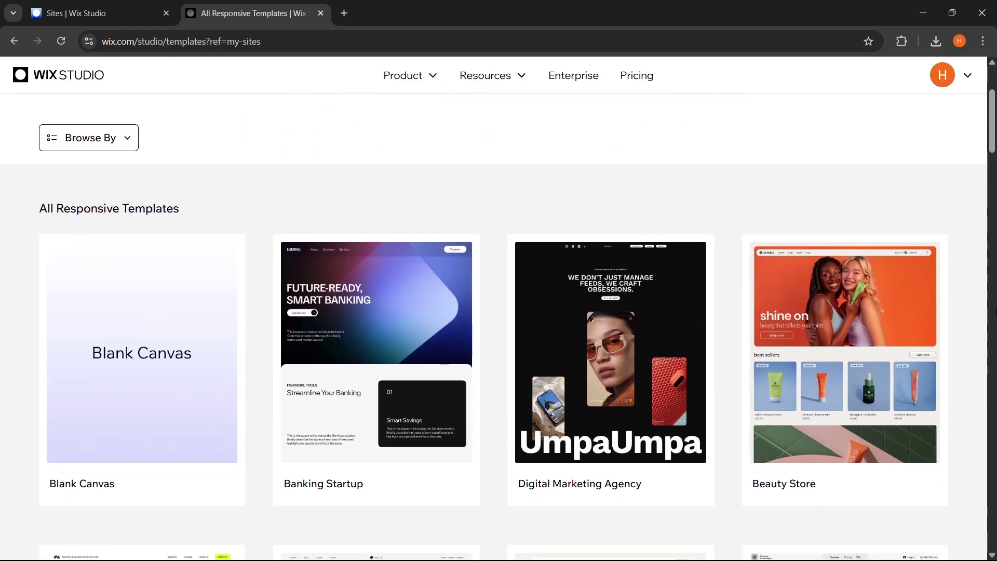
scroll(499, 311, "down", 7)
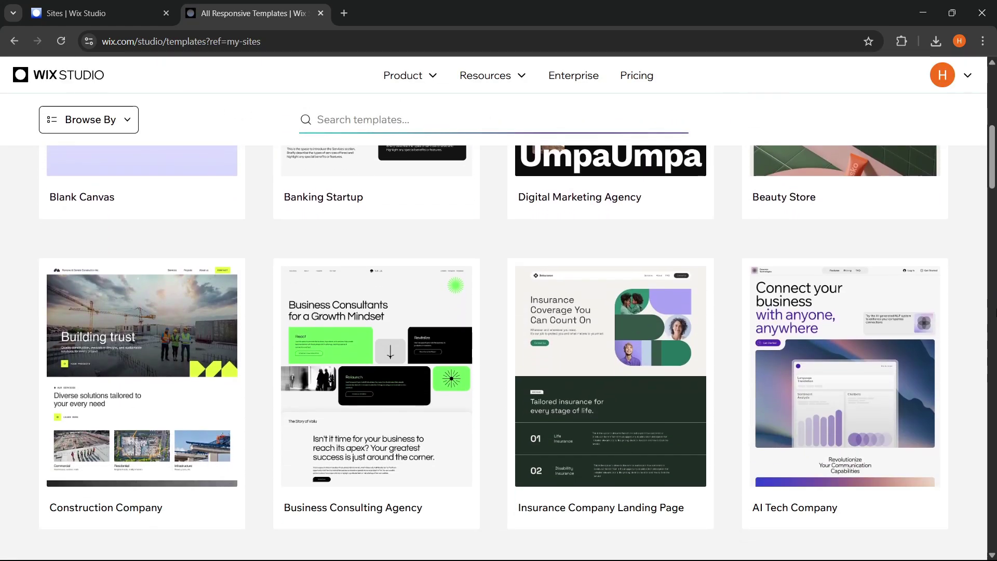
scroll(498, 312, "down", 6)
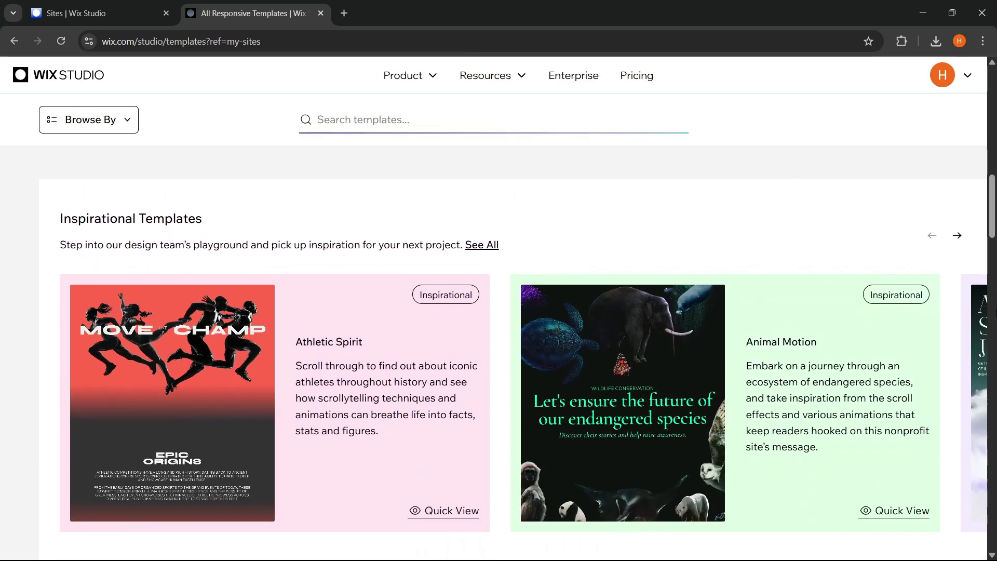
scroll(499, 312, "down", 6)
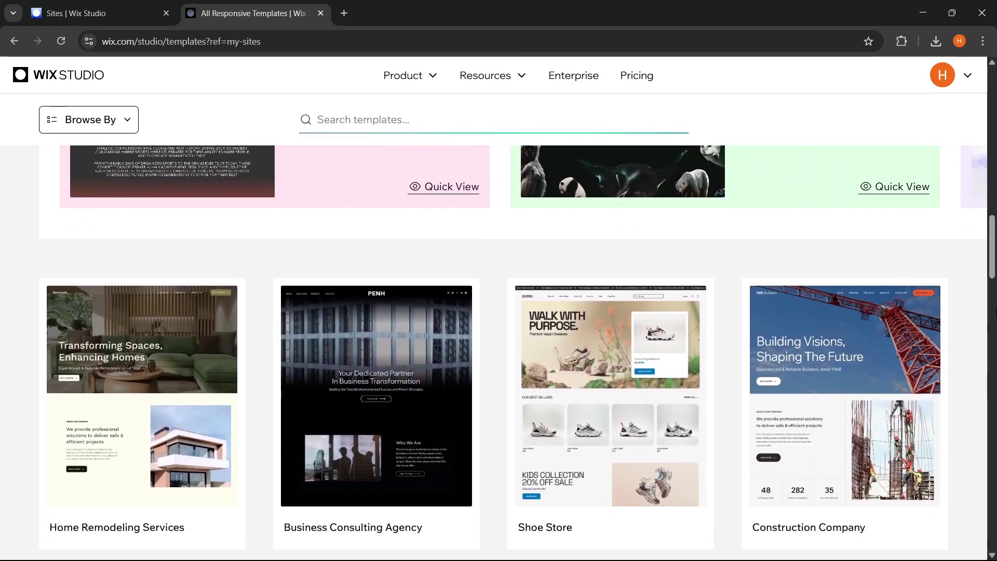
scroll(498, 312, "down", 5)
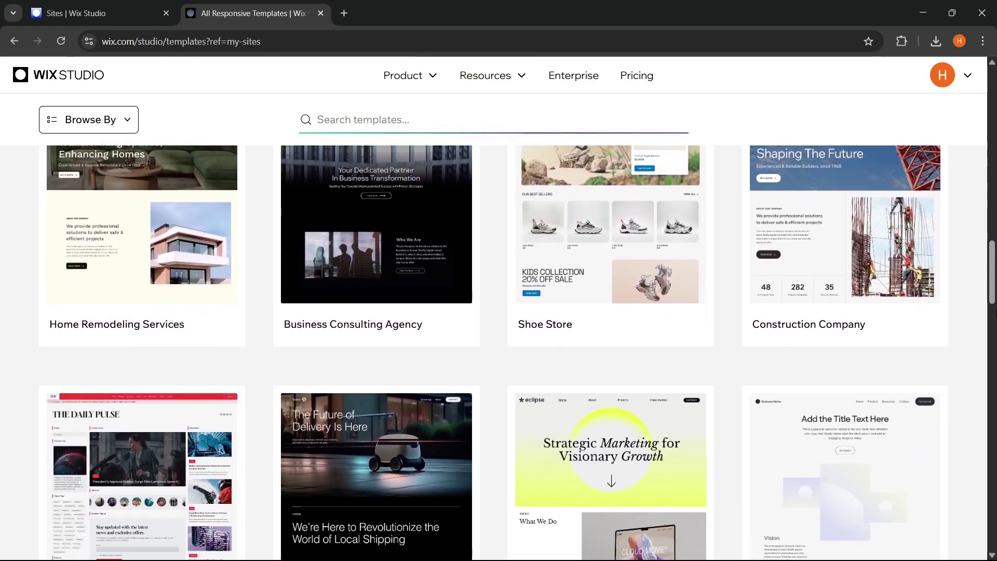
scroll(499, 311, "down", 7)
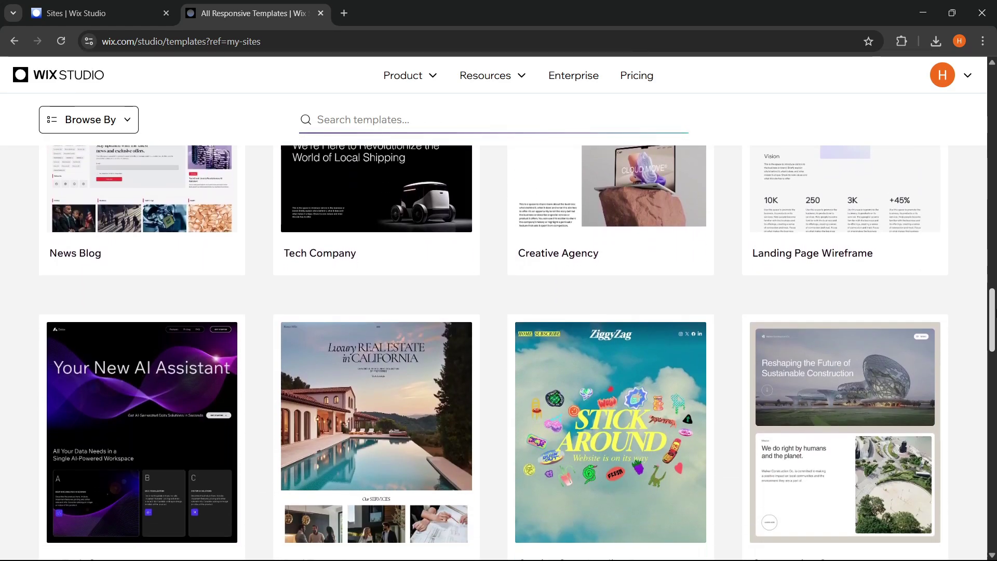
scroll(499, 312, "down", 3)
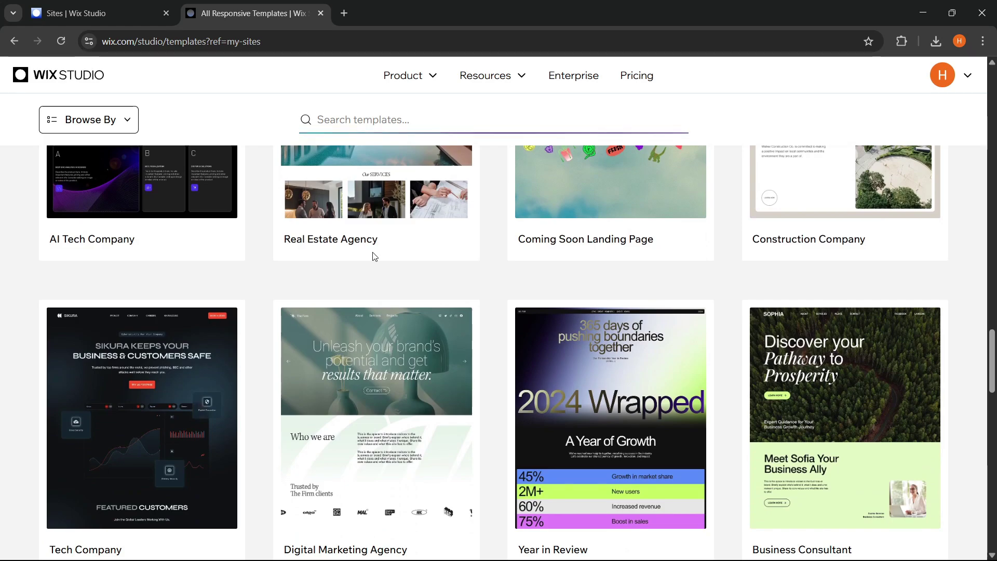
key("alt+Left")
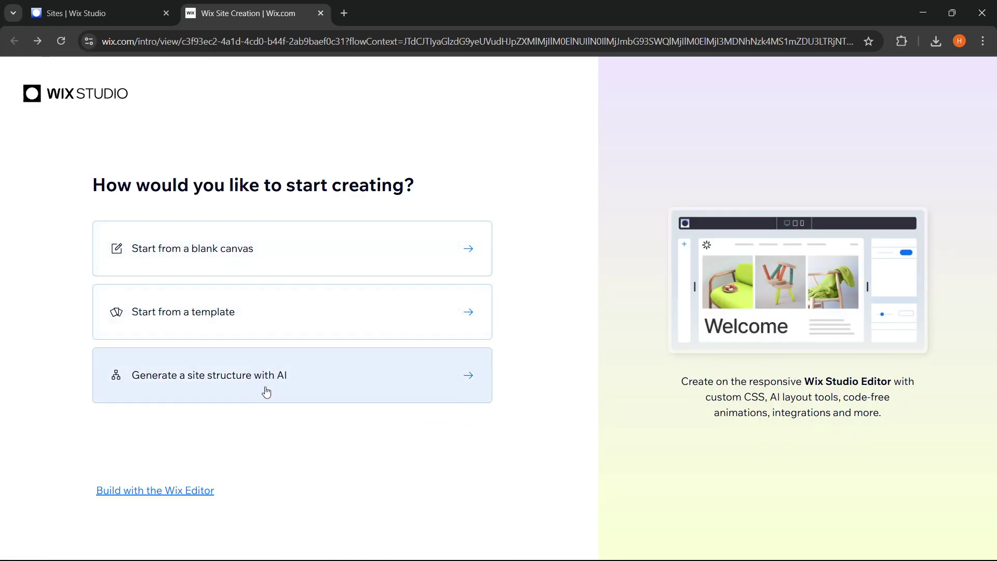
Start generating a site structure with AI and scroll through its setup form.
left_click(267, 392)
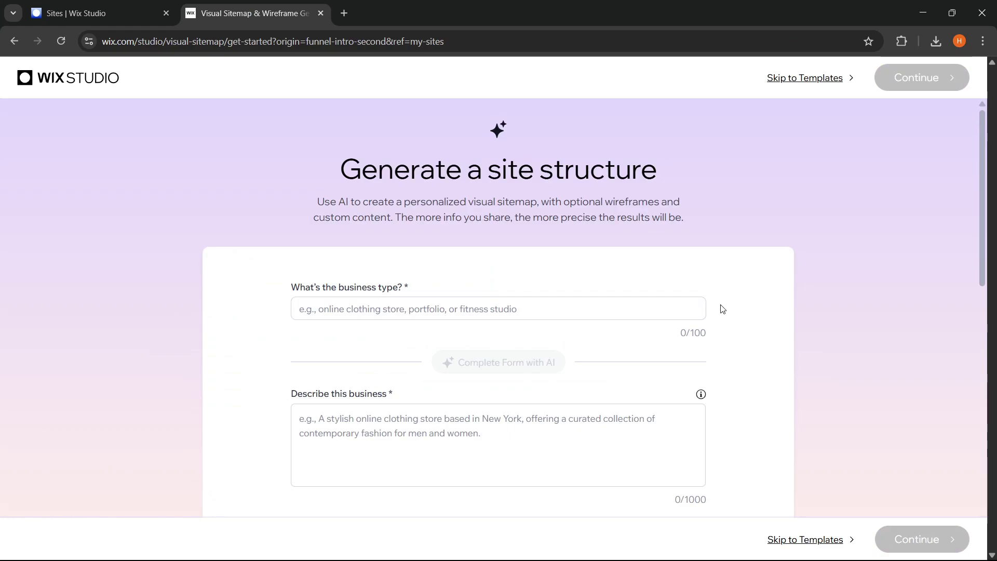
scroll(823, 318, "down", 7)
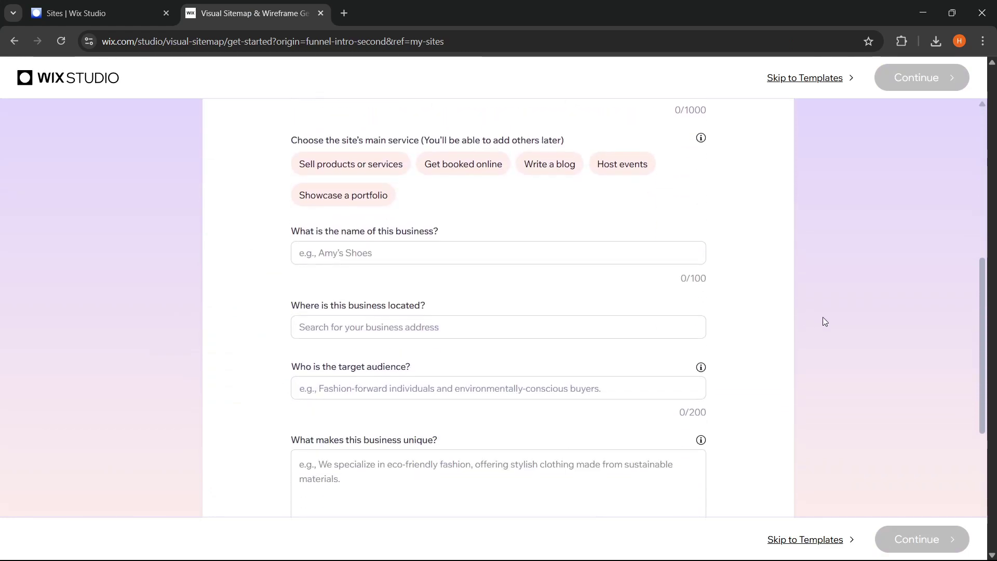
scroll(824, 320, "down", 6)
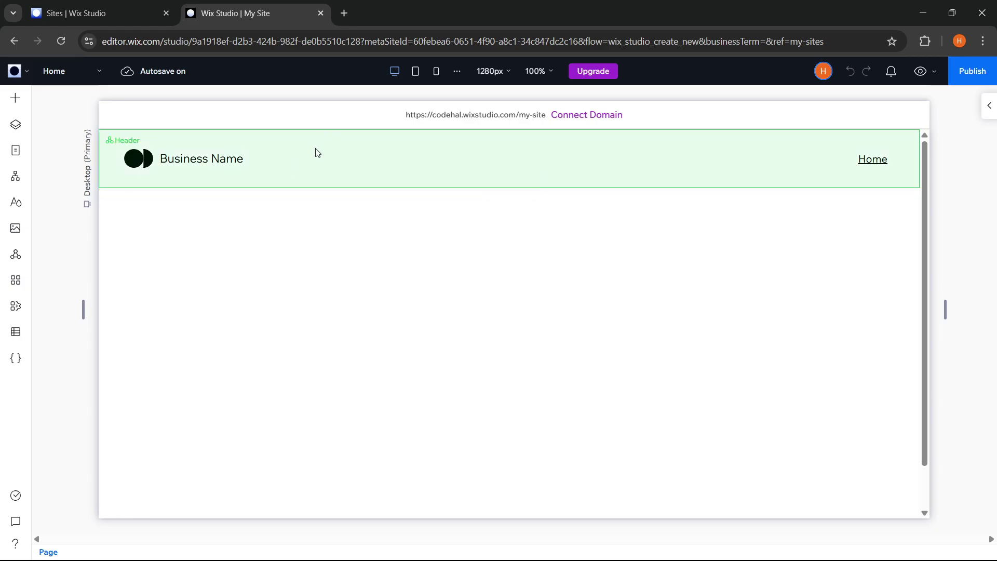
Preview the blank page at tablet and mobile widths, then return to the Desktop 1280px layout.
scroll(363, 305, "down", 3)
scroll(372, 263, "up", 3)
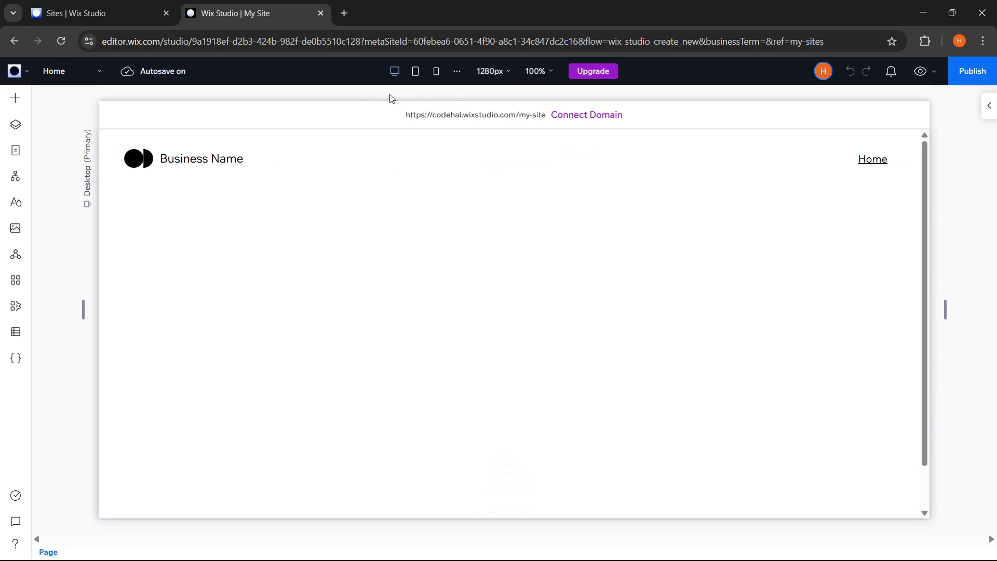
left_click(416, 73)
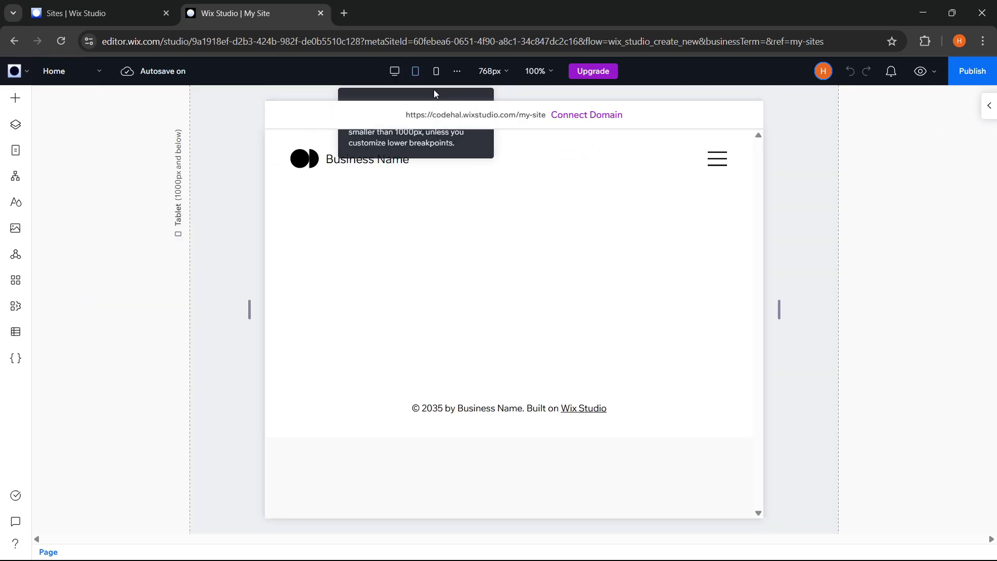
left_click(438, 73)
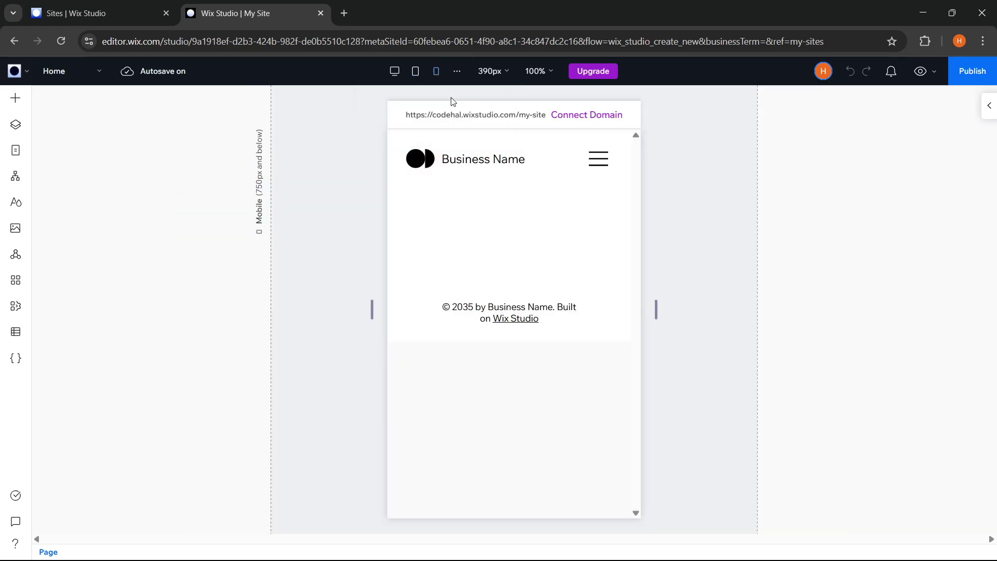
left_click(415, 71)
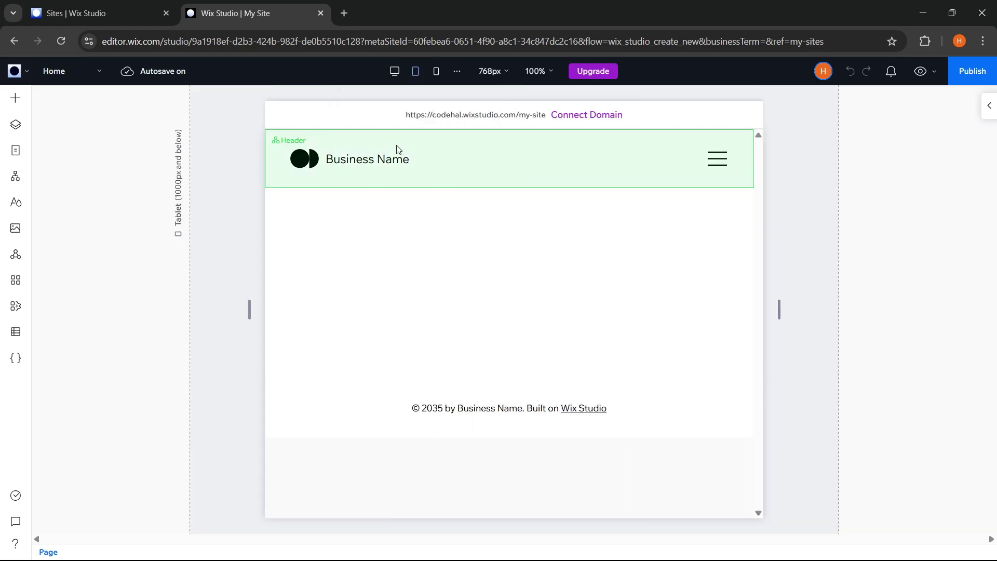
left_click(394, 72)
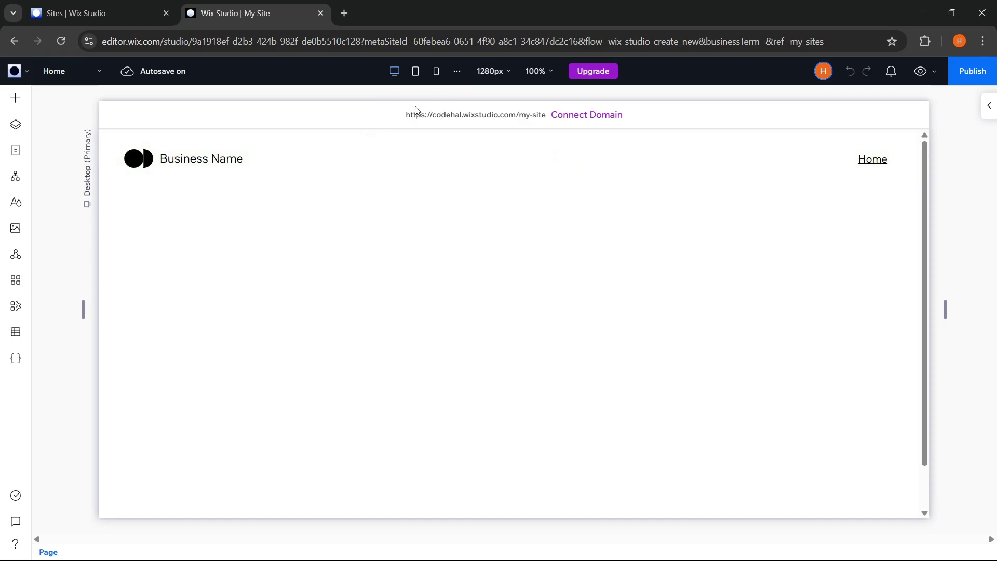
left_click(458, 72)
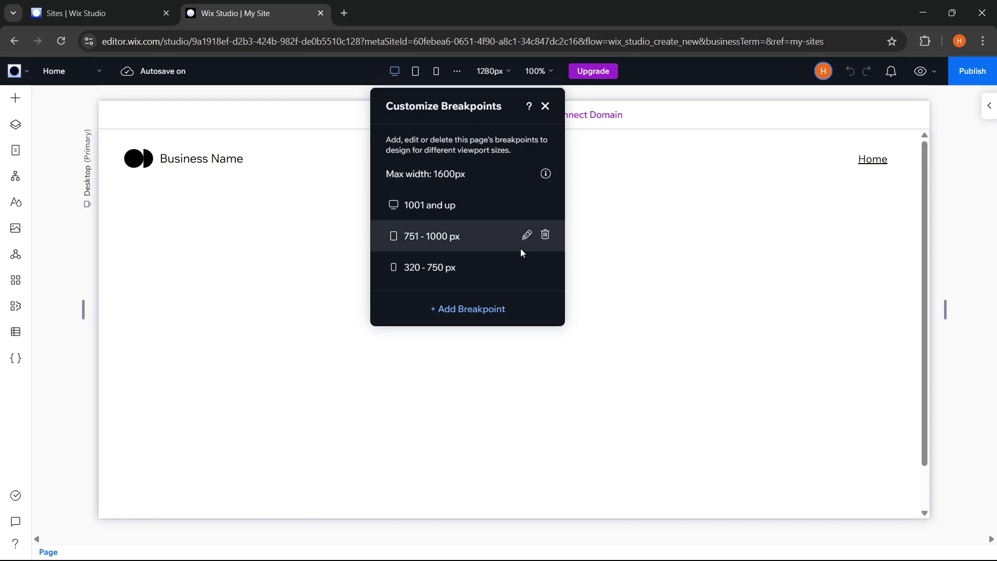
mouse_move(525, 274)
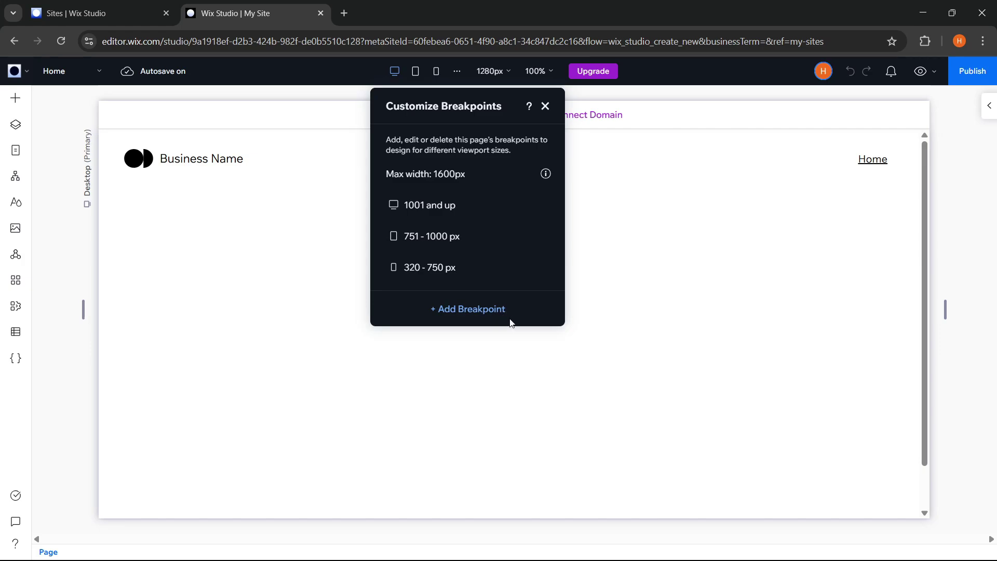
left_click(882, 109)
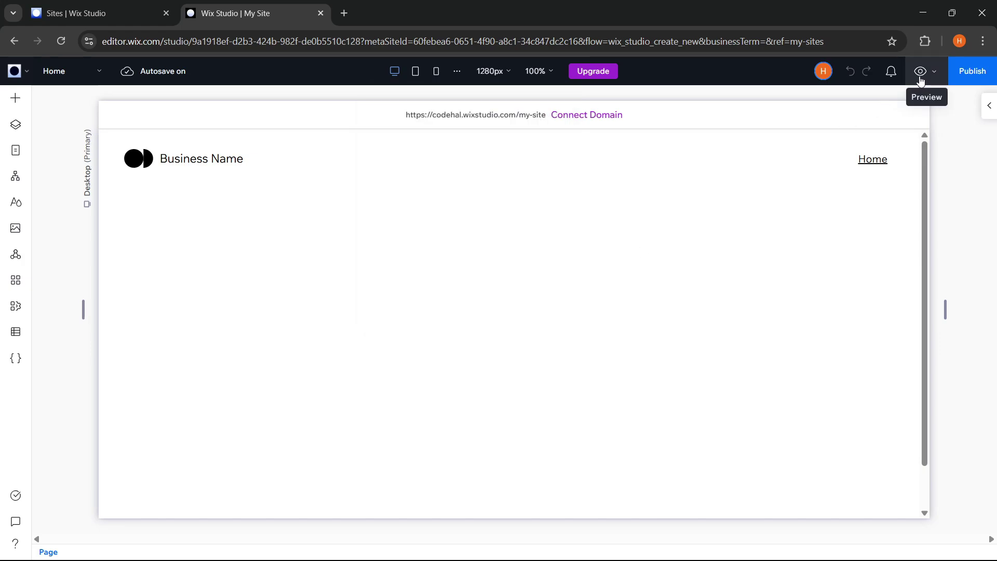
left_click(921, 77)
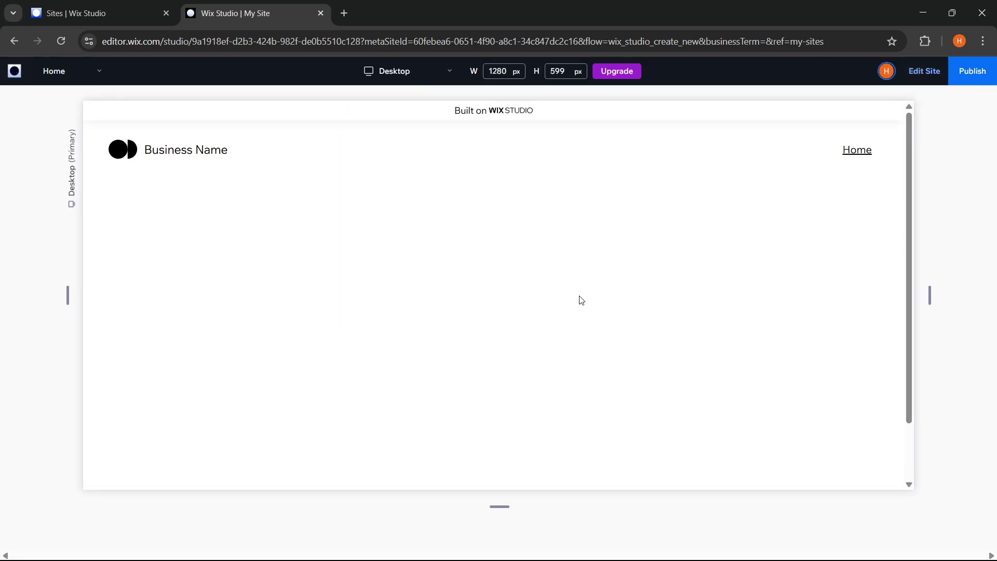
left_click(925, 74)
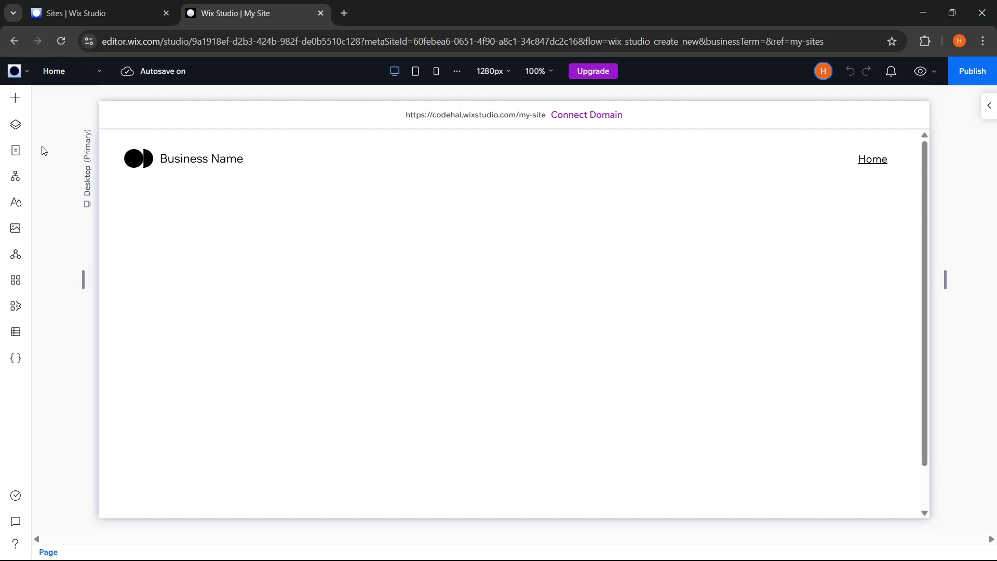
Open the Add Elements panel and scroll through its element categories.
left_click(15, 102)
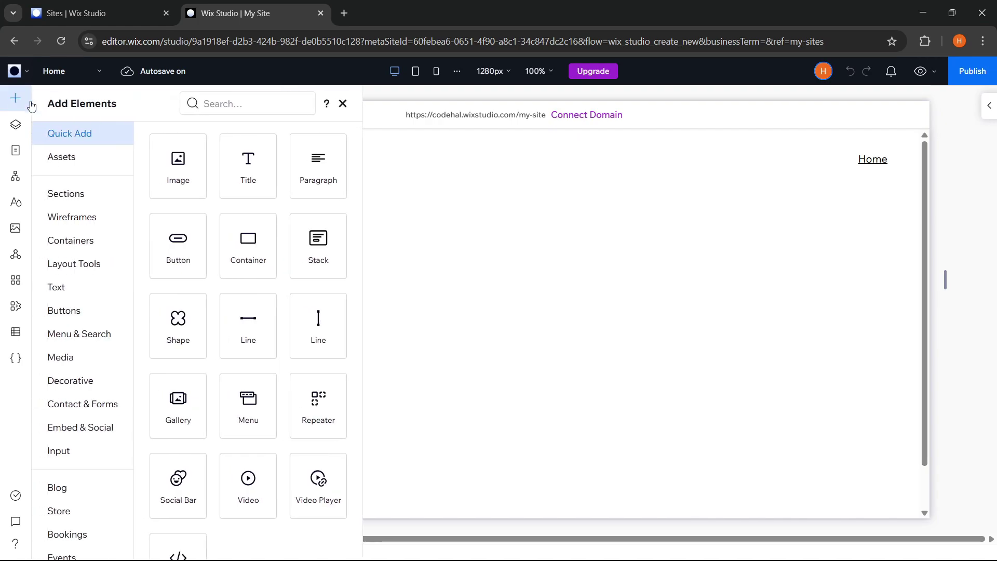
scroll(296, 263, "down", 2)
scroll(257, 411, "up", 2)
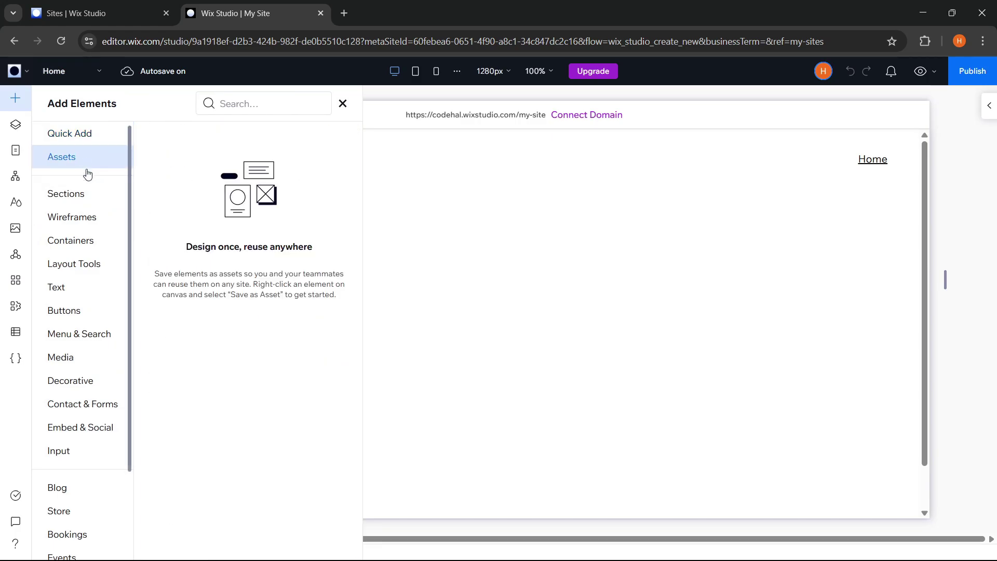
mouse_move(86, 196)
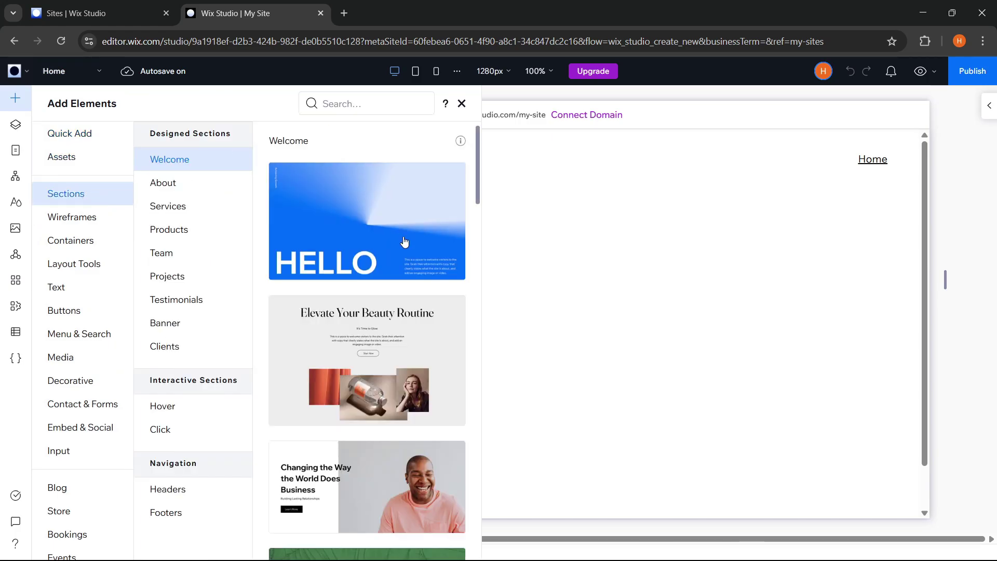
scroll(451, 287, "down", 5)
scroll(451, 286, "down", 7)
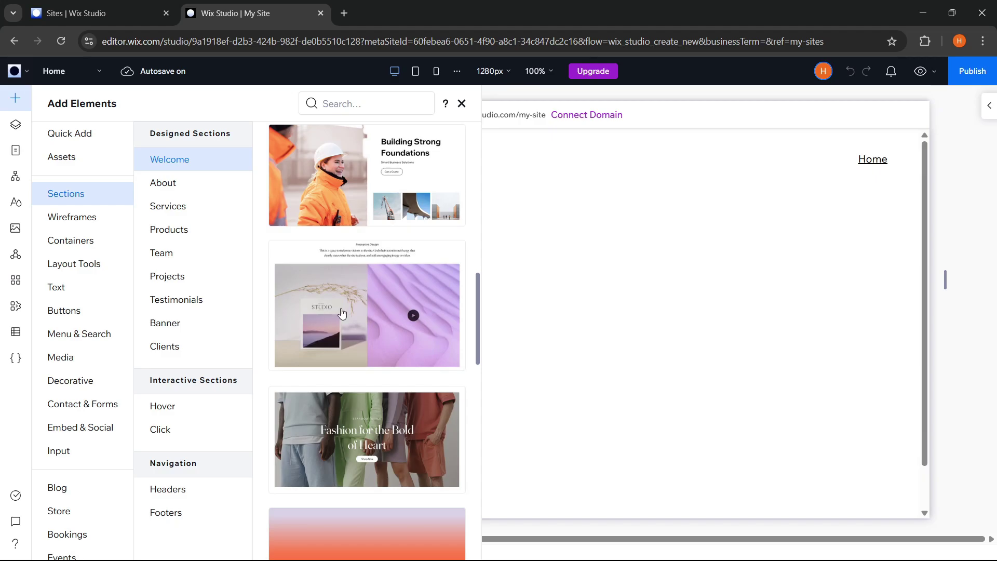
Browse the About, Services, Projects, Testimonials and Team section designs.
left_click(163, 182)
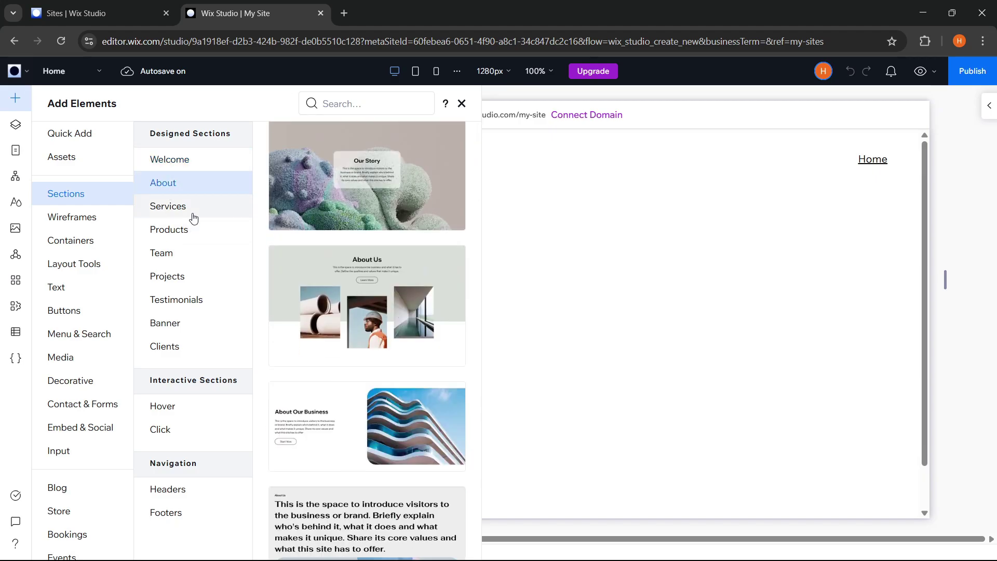
left_click(192, 214)
scroll(396, 294, "down", 3)
left_click(223, 277)
scroll(413, 330, "down", 3)
scroll(413, 330, "down", 3)
left_click(211, 304)
left_click(192, 260)
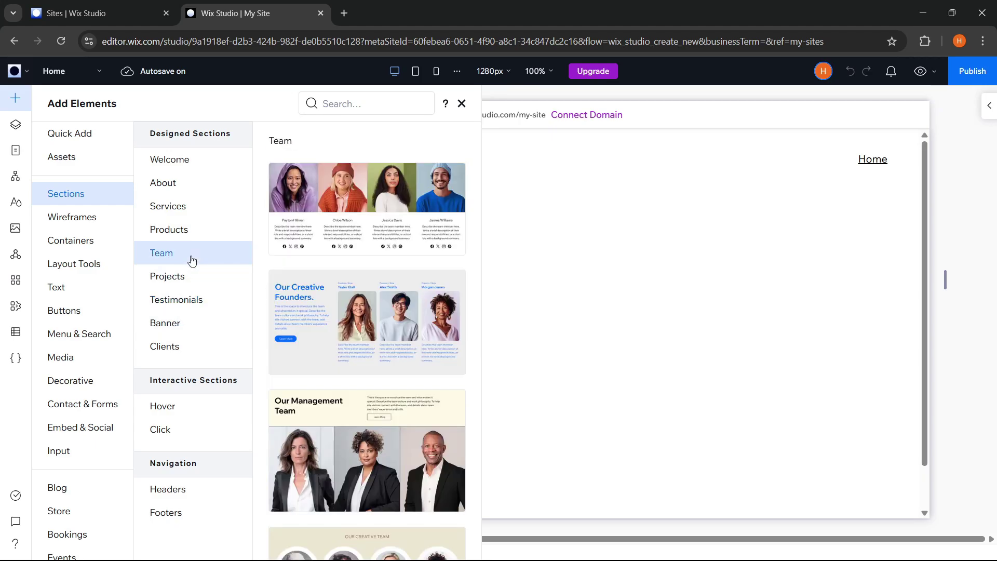
Browse containers, layout tools, buttons, menus, media and contact forms, then show the page layers.
left_click(94, 240)
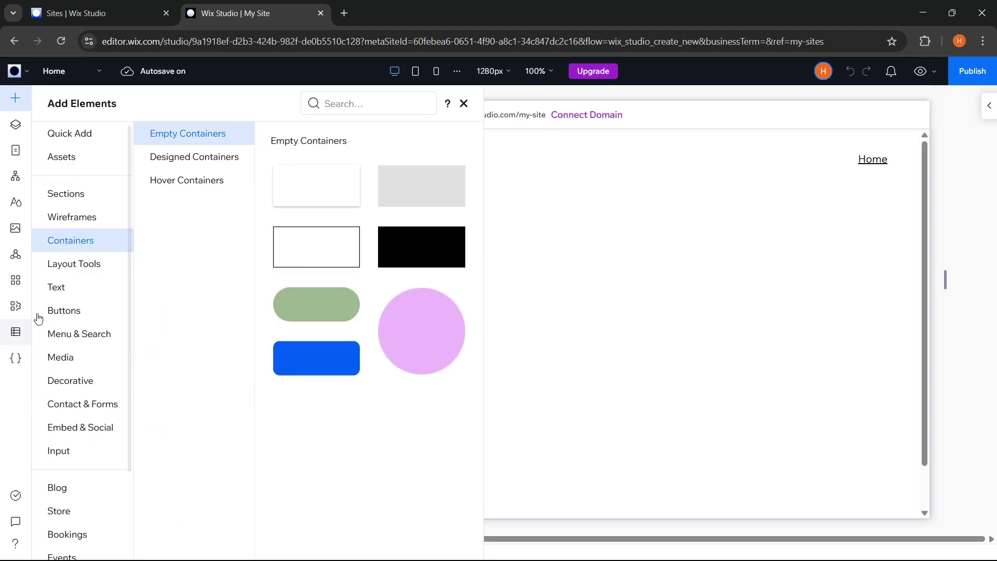
left_click(104, 265)
scroll(278, 367, "down", 3)
left_click(64, 310)
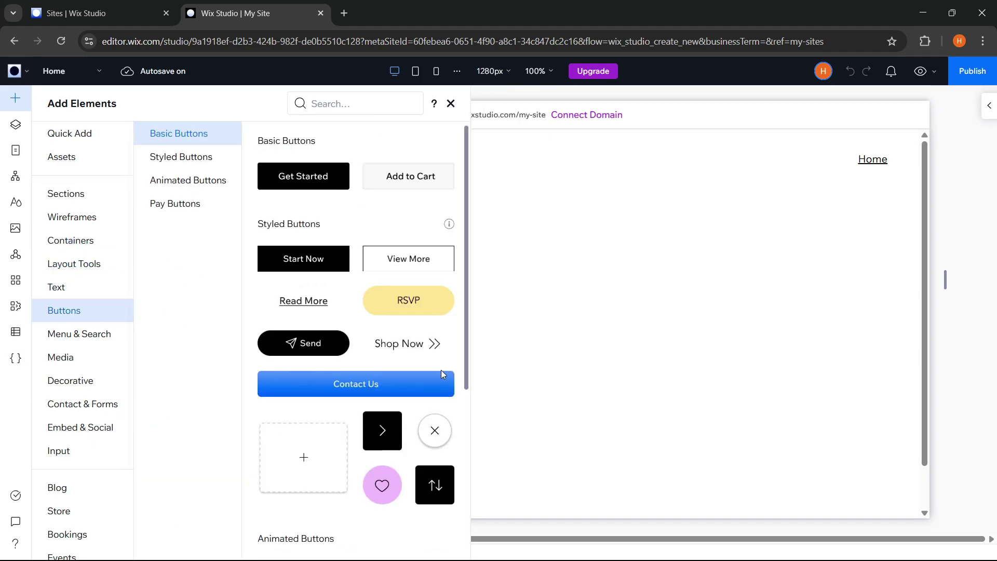
left_click(83, 333)
left_click(60, 356)
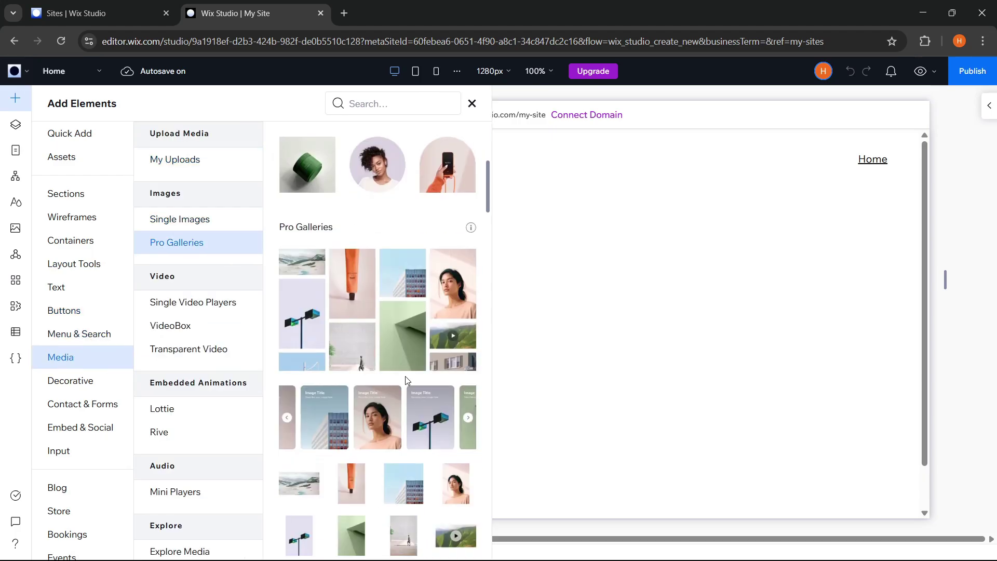
scroll(407, 380, "down", 3)
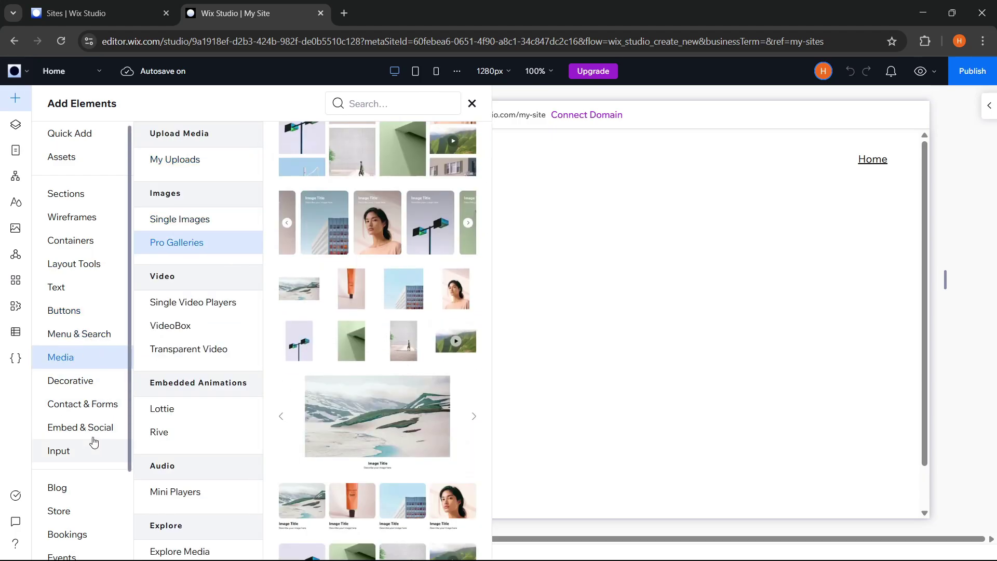
left_click(96, 403)
scroll(336, 376, "down", 5)
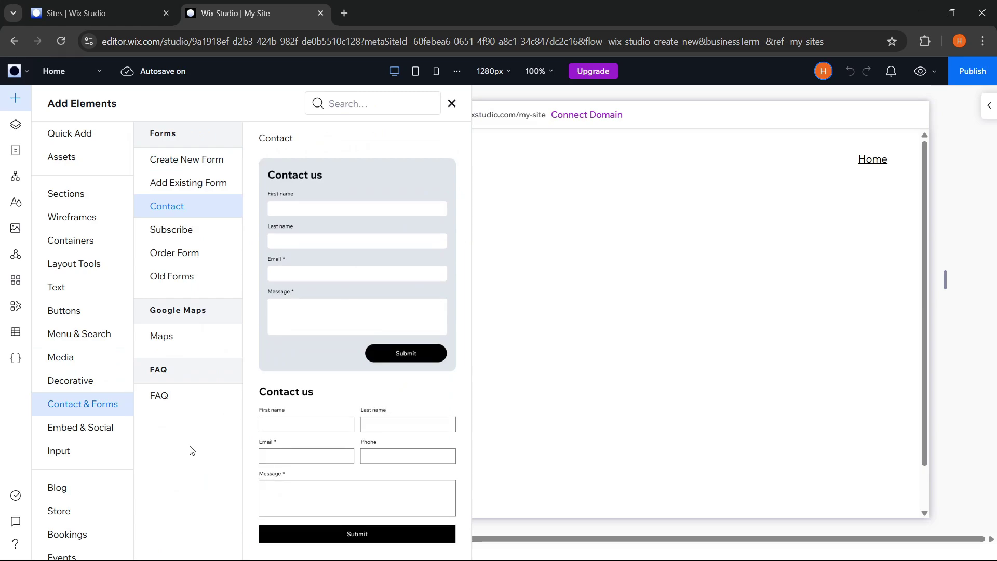
left_click(16, 126)
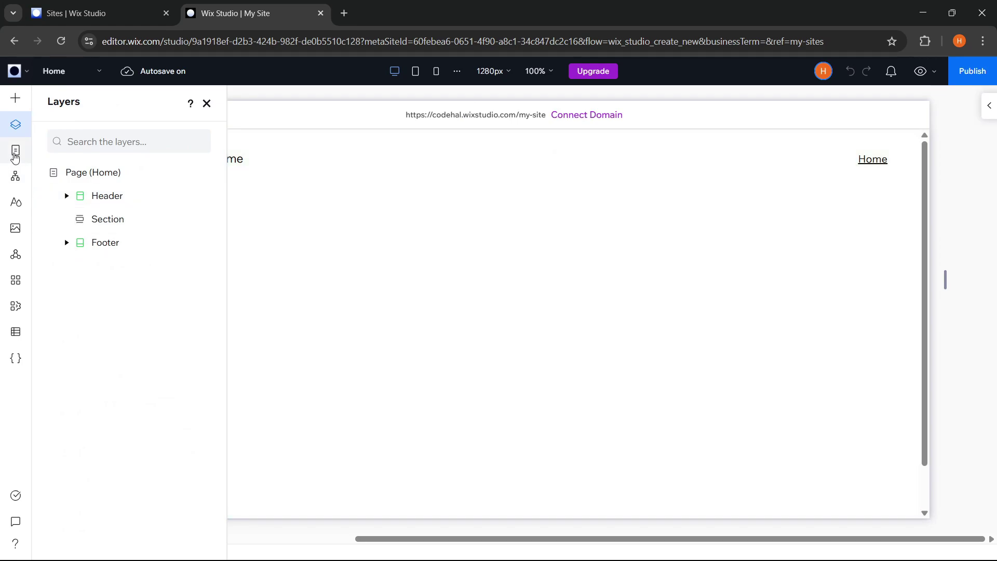
Review the site pages, visual sitemap and site styles, then bring up the media library.
left_click(16, 150)
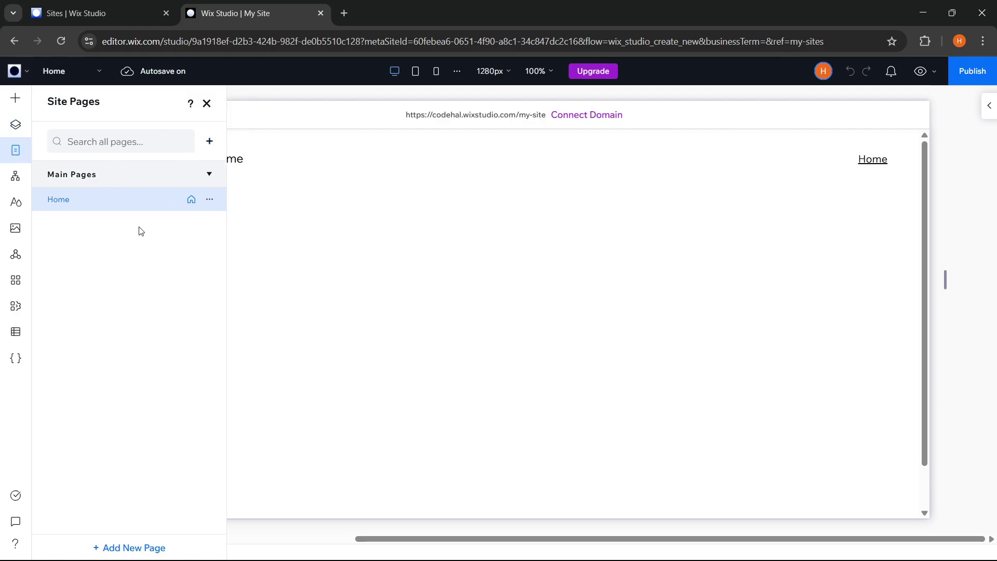
left_click(21, 182)
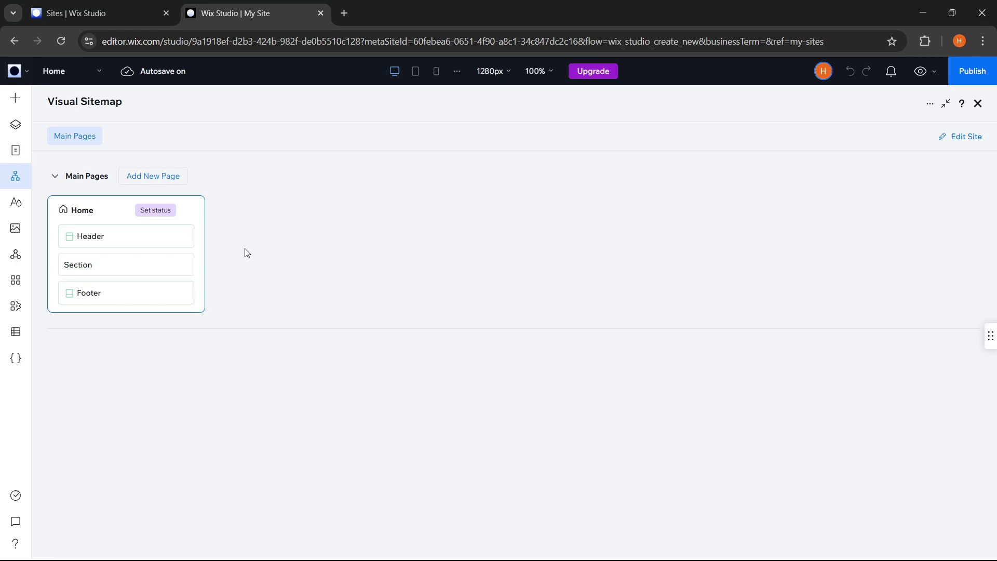
left_click(16, 205)
scroll(162, 283, "down", 3)
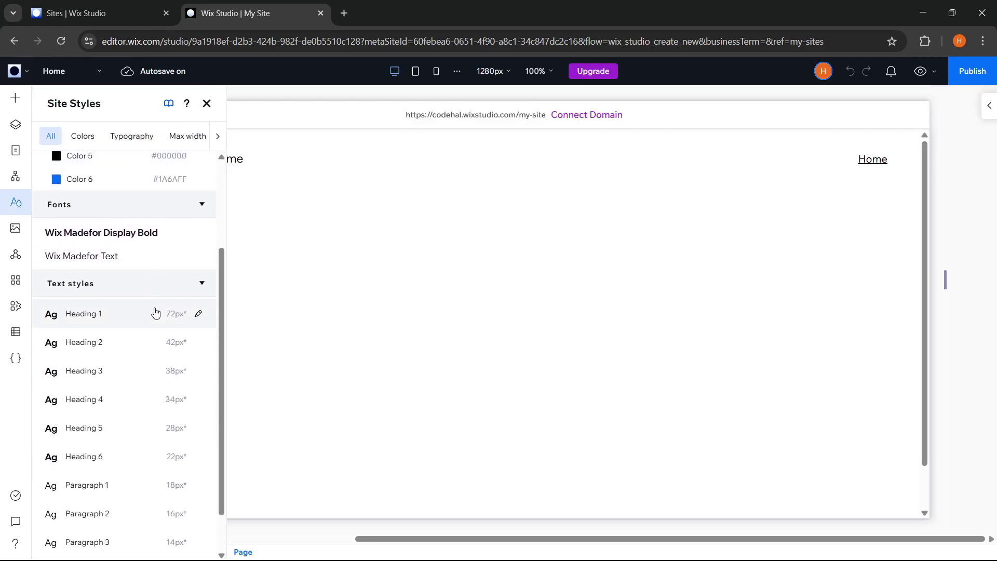
scroll(172, 308, "up", 3)
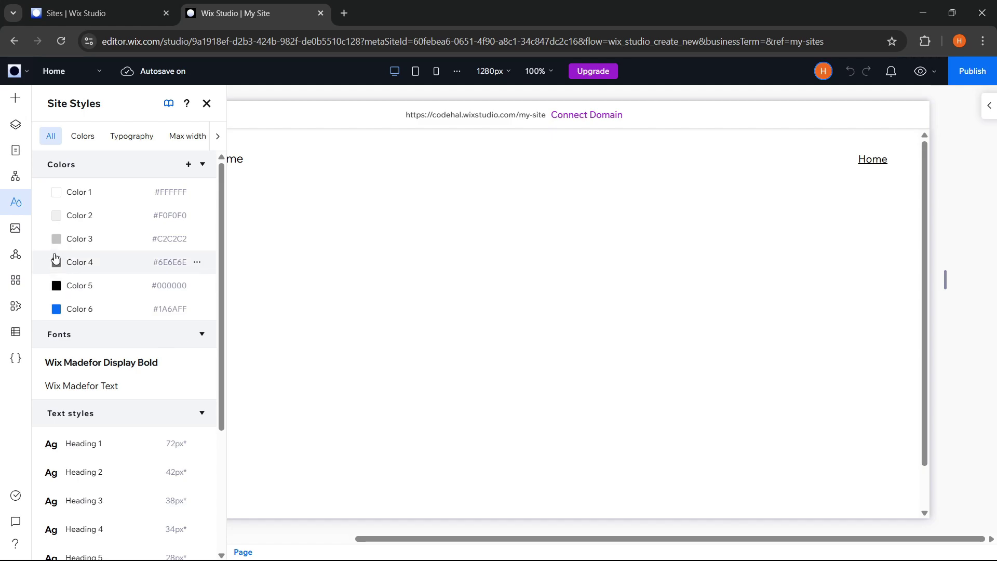
left_click(20, 231)
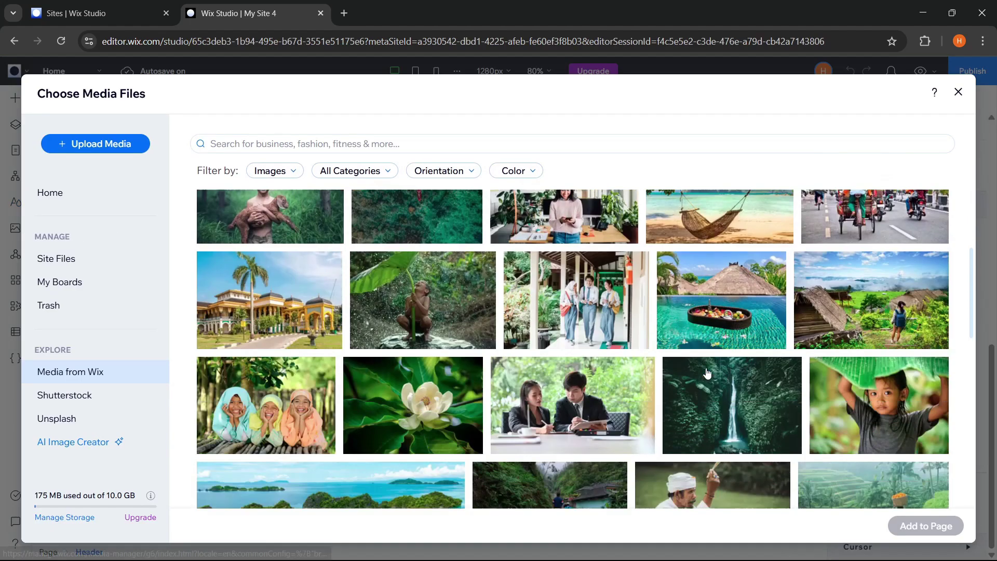
Switch the media type filter to videos and icons, then back to images.
scroll(707, 373, "down", 3)
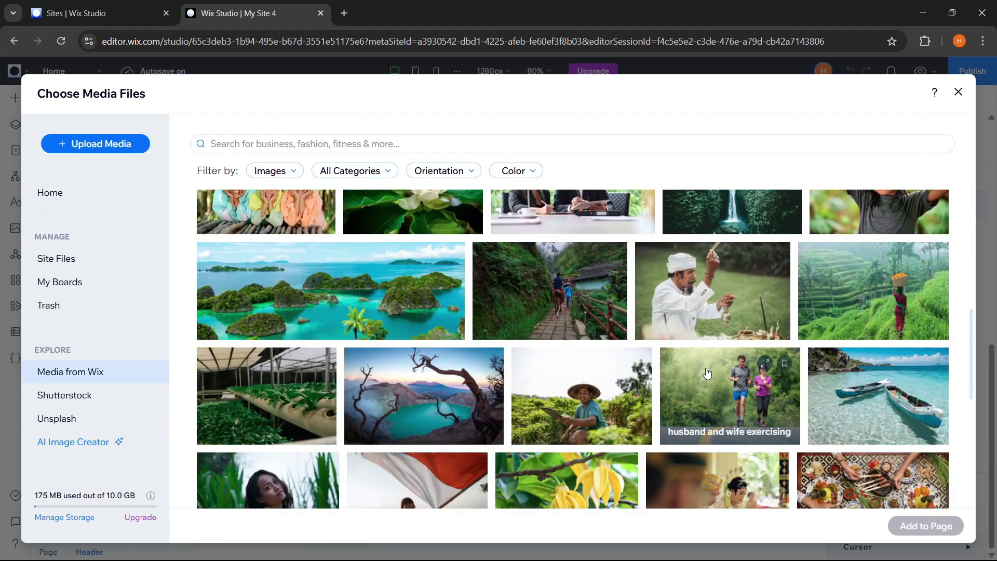
left_click(268, 171)
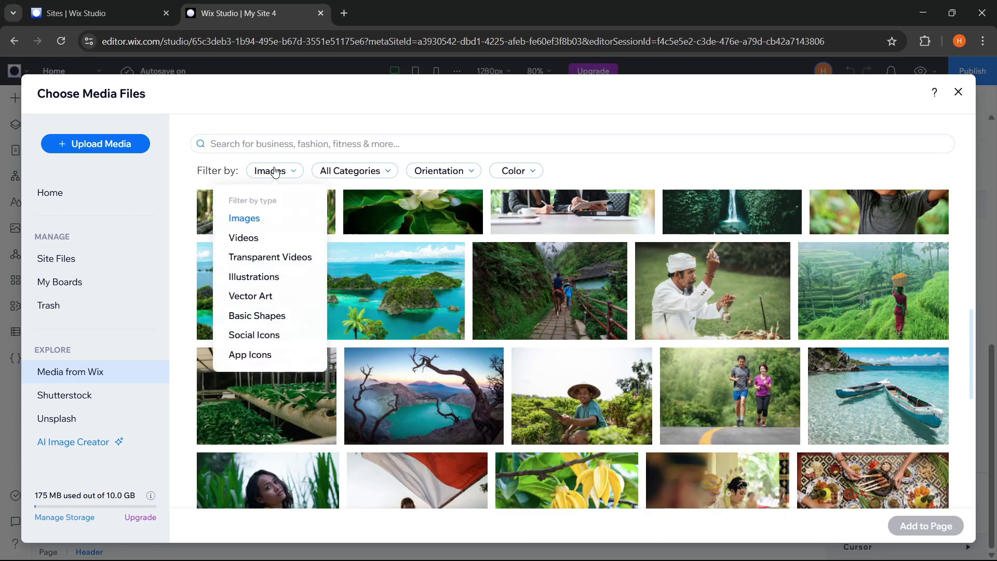
left_click(252, 238)
scroll(498, 335, "down", 5)
left_click(275, 171)
left_click(252, 354)
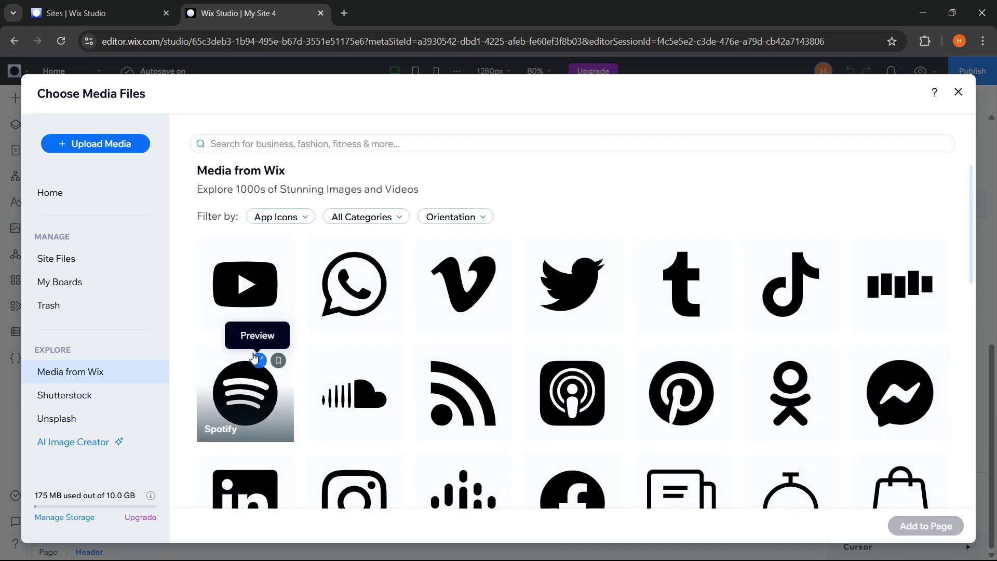
scroll(499, 361, "down", 3)
left_click(275, 171)
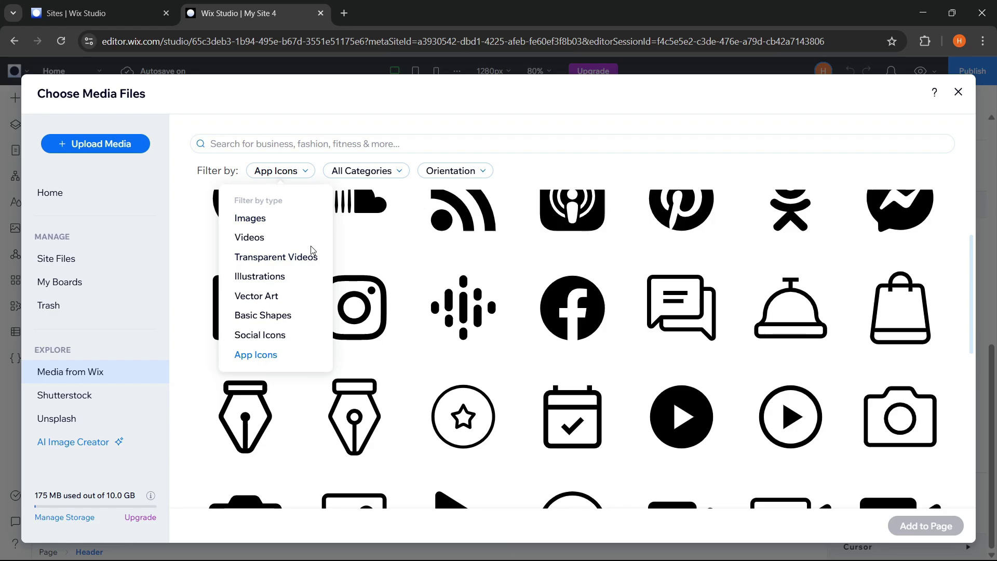
left_click(258, 219)
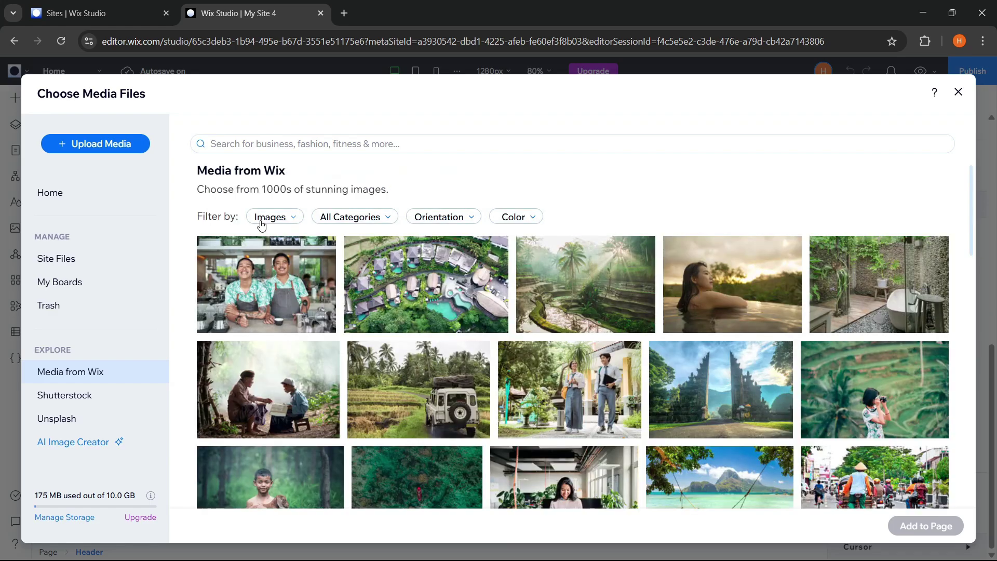
Try the Category, Orientation and Color filters, then search the library for 'cabin'.
left_click(370, 220)
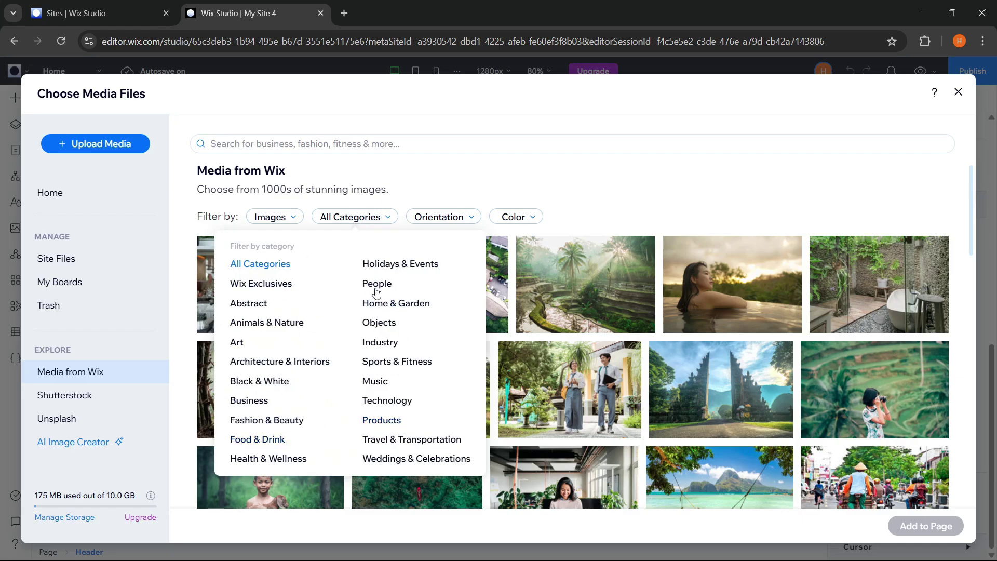
left_click(441, 221)
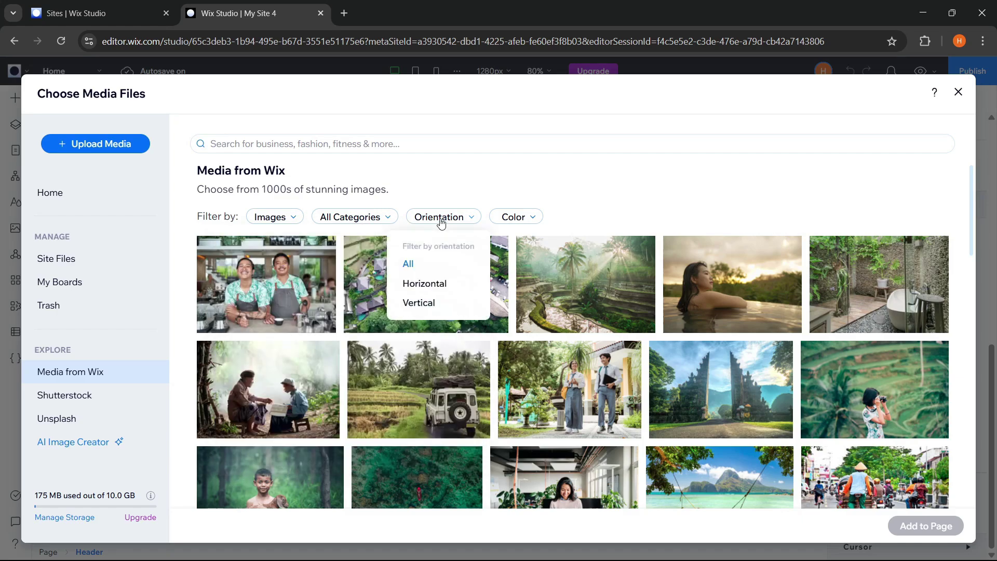
left_click(515, 217)
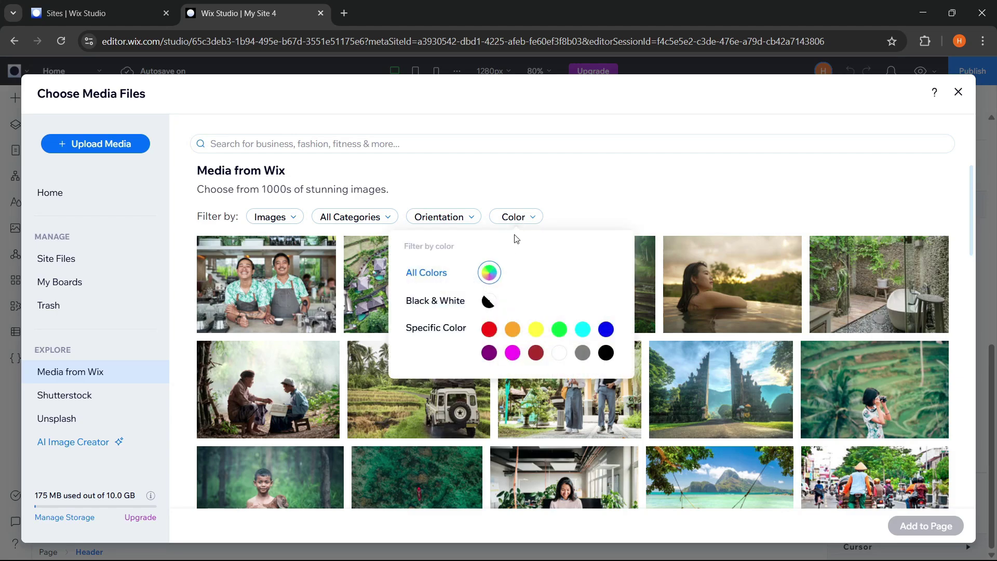
left_click(586, 199)
left_click(409, 143)
type("cabin")
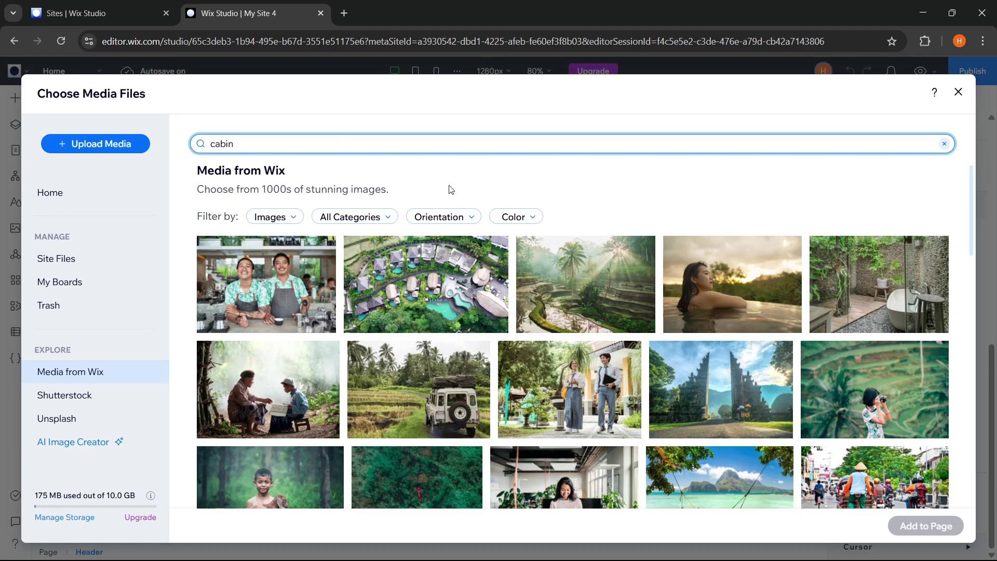
key("Return")
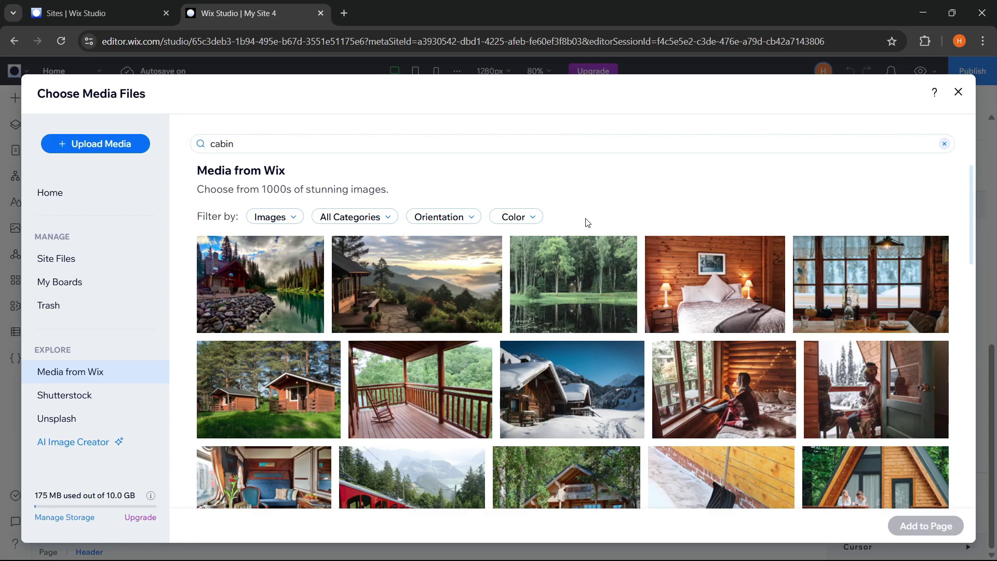
Browse the Shutterstock image library, scrolling through its grid.
left_click(84, 404)
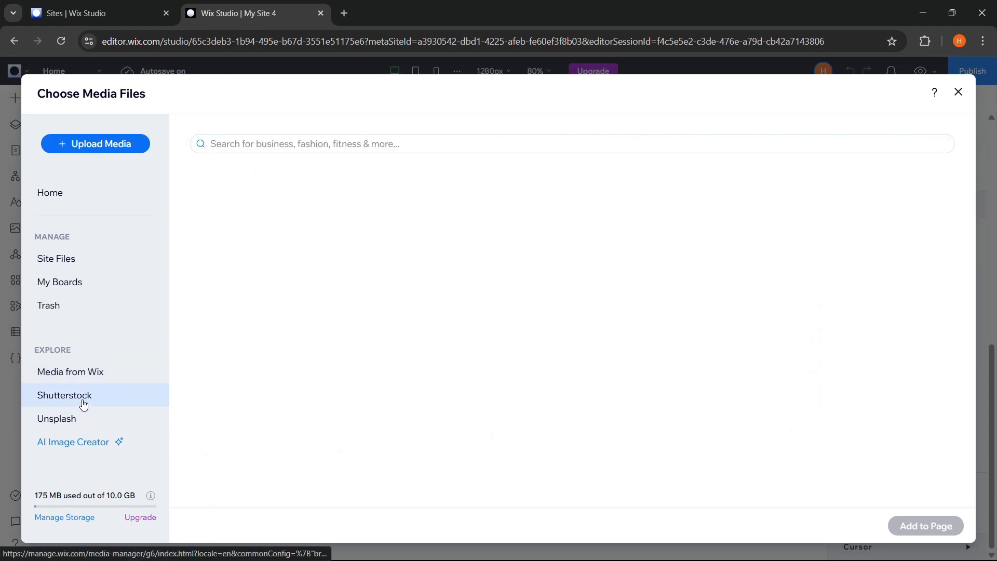
scroll(675, 353, "down", 2)
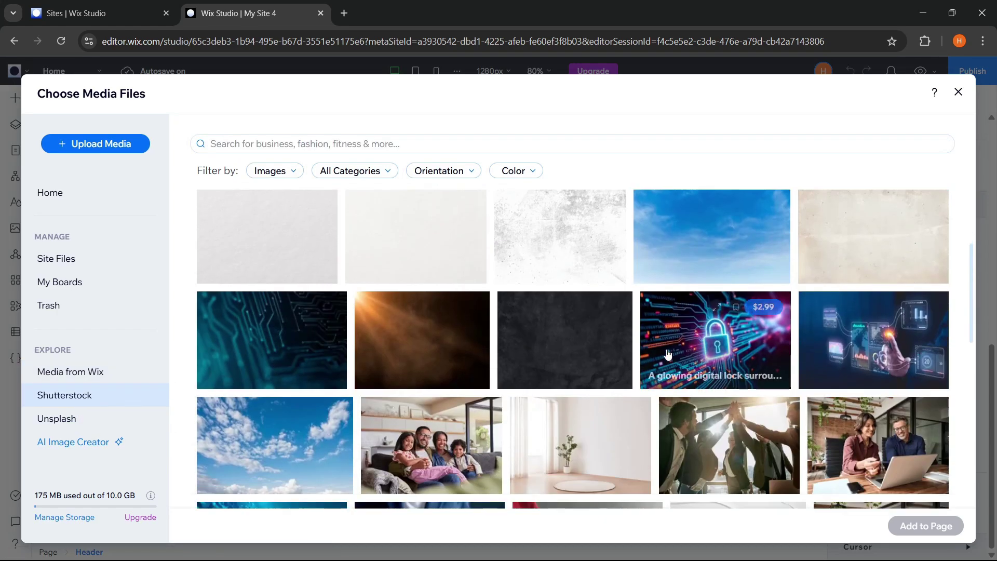
scroll(703, 345, "down", 10)
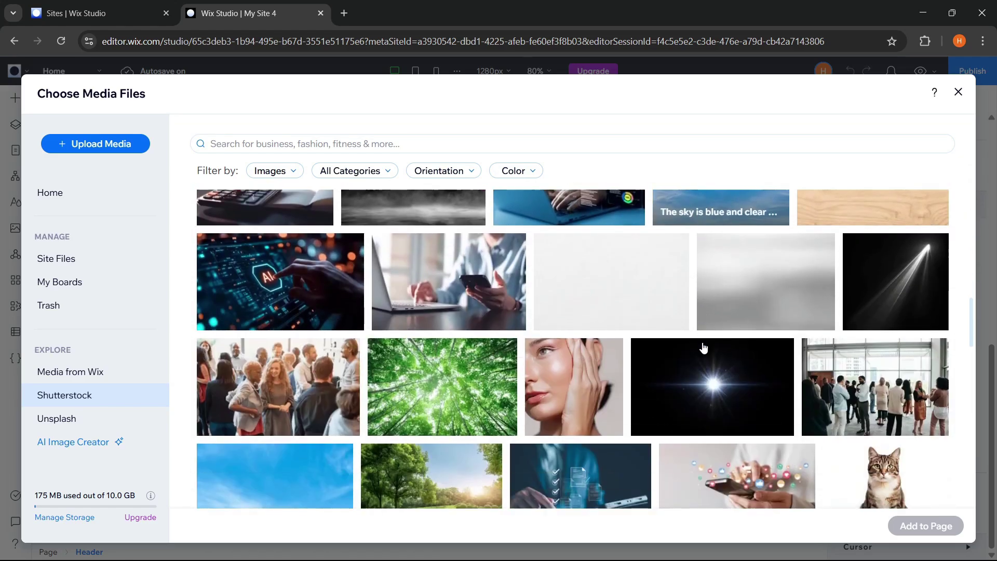
scroll(703, 347, "down", 5)
scroll(704, 347, "down", 2)
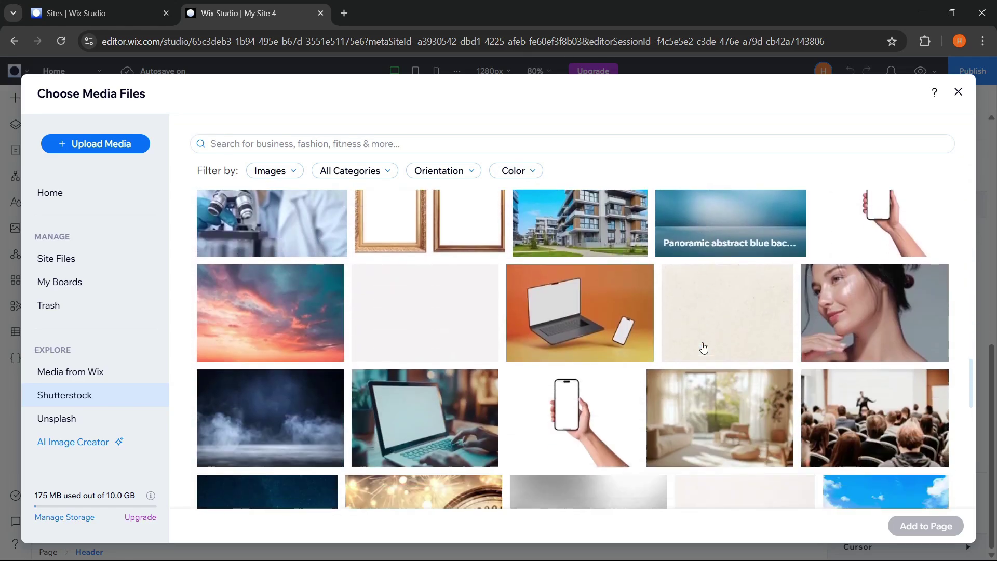
scroll(665, 347, "up", 3)
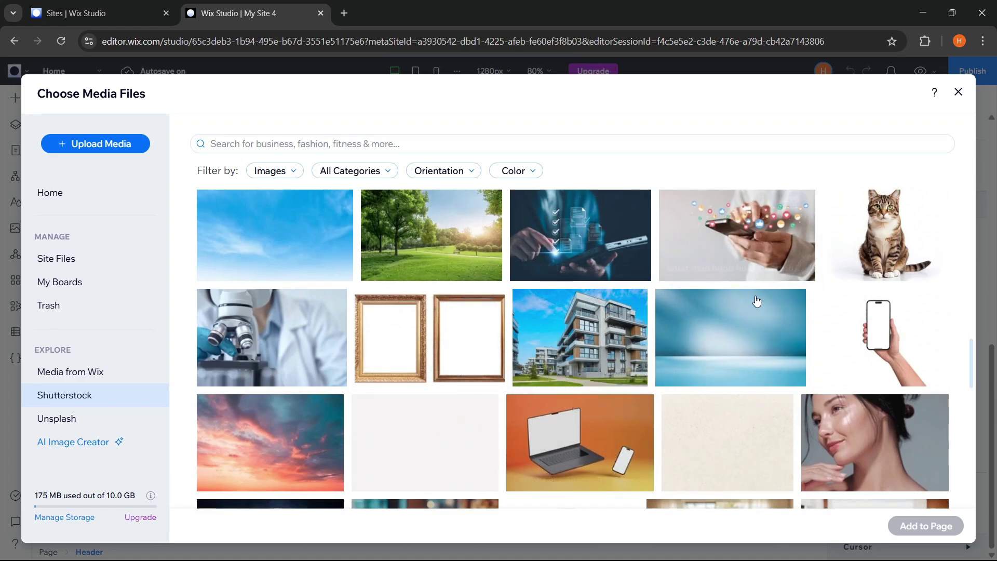
Switch to the free Unsplash library and scroll through its photos.
left_click(86, 422)
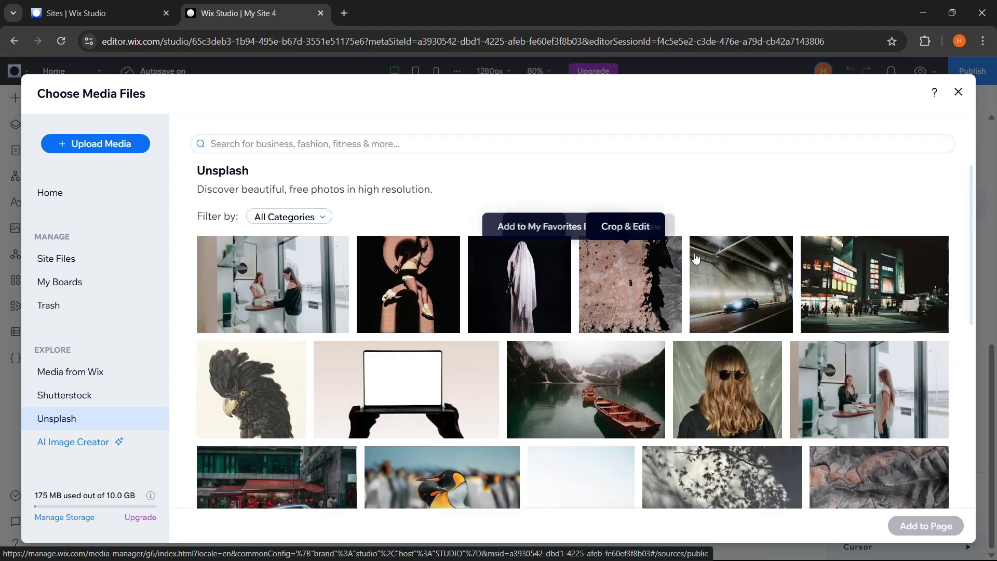
scroll(803, 303, "down", 15)
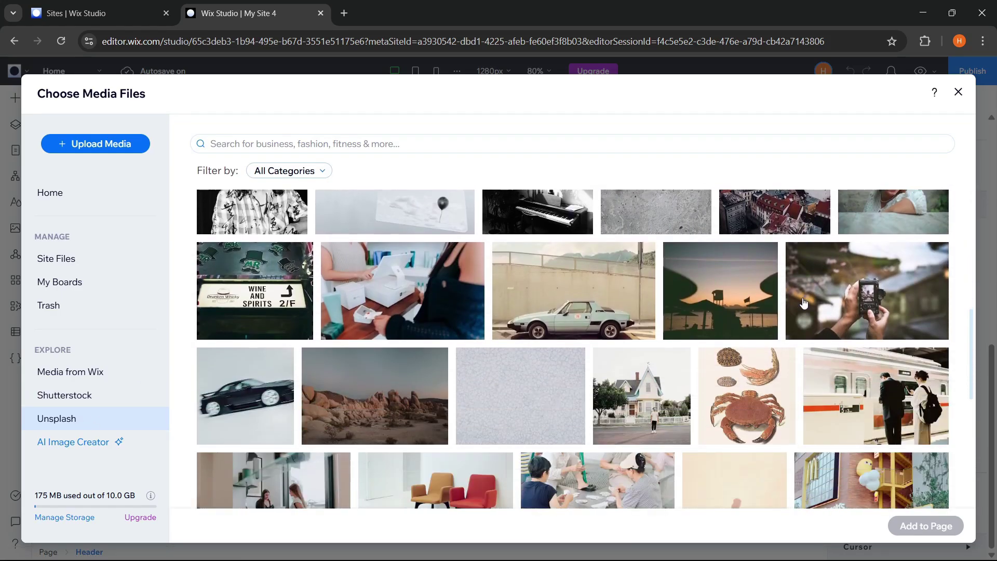
scroll(801, 305, "down", 10)
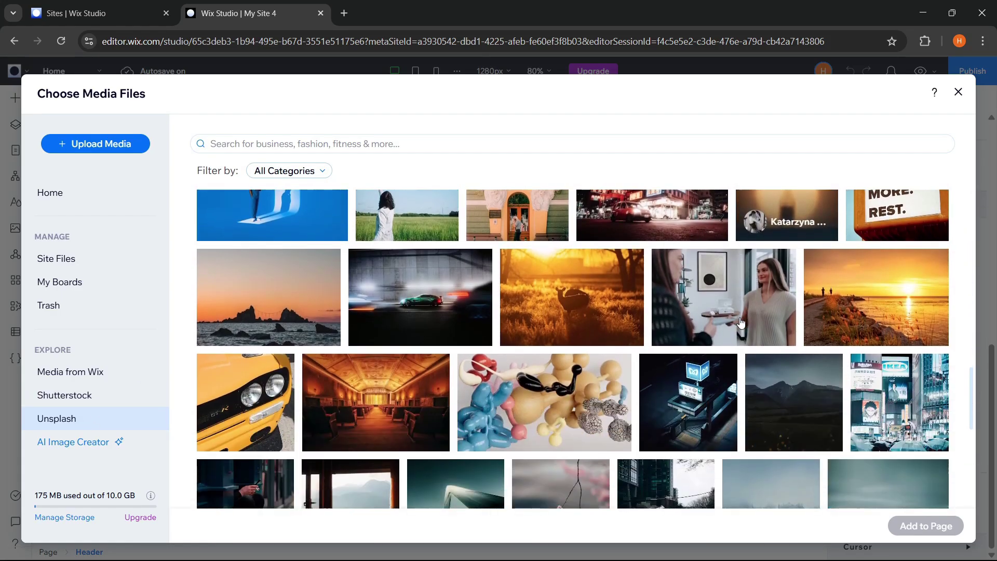
scroll(741, 322, "down", 3)
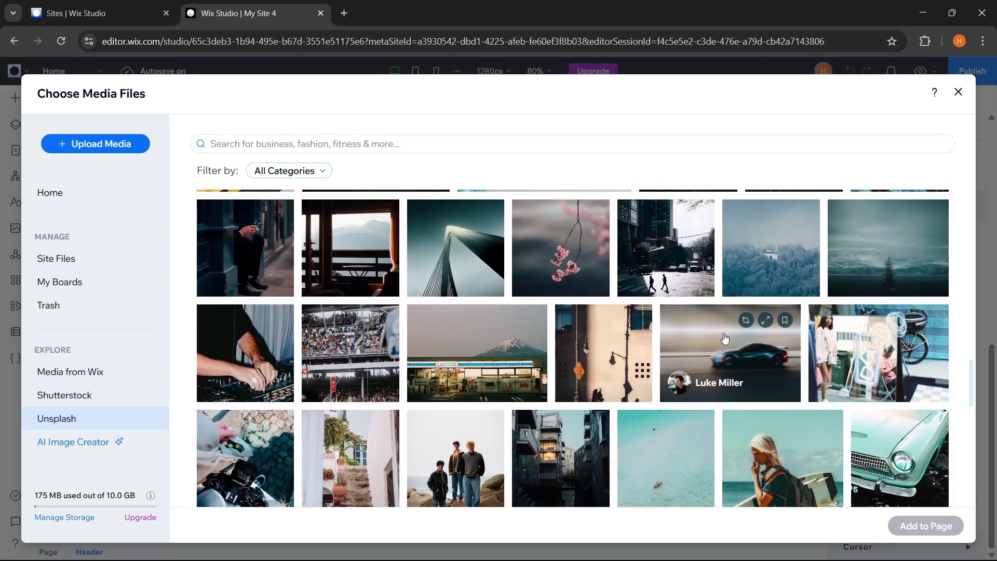
left_click(147, 446)
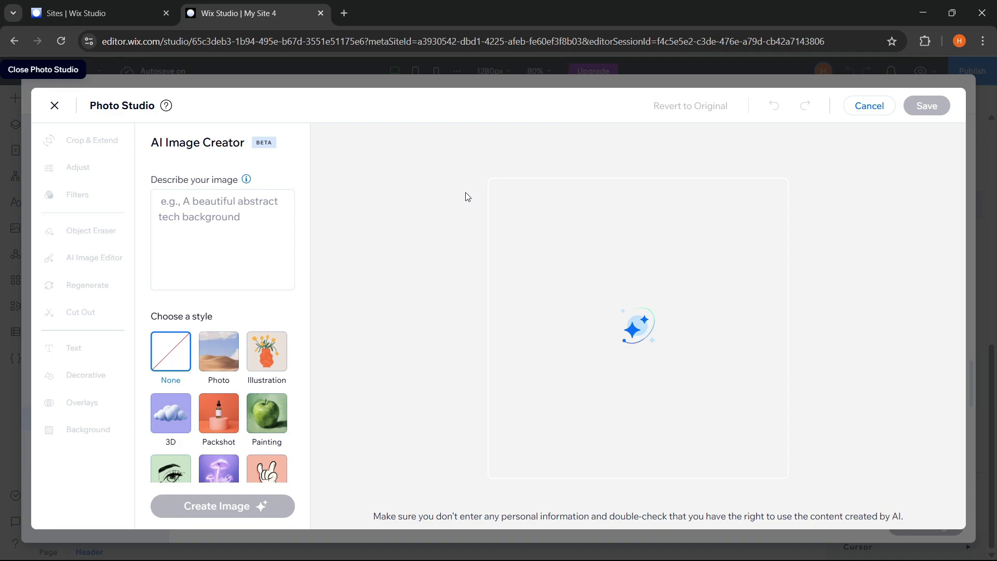
left_click(276, 203)
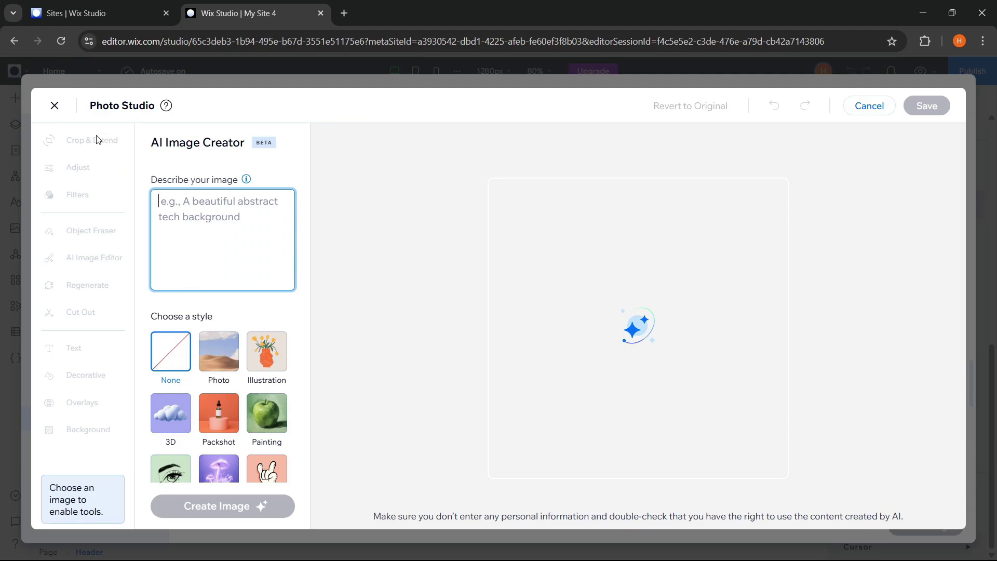
left_click(52, 104)
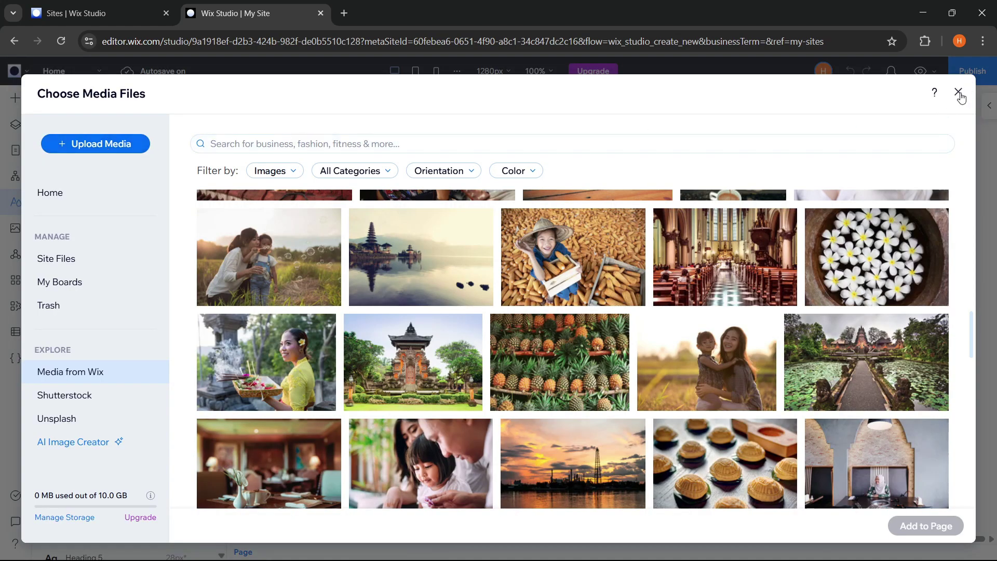
Close the media chooser, view the global header and footer sections, then browse the App Market.
left_click(959, 92)
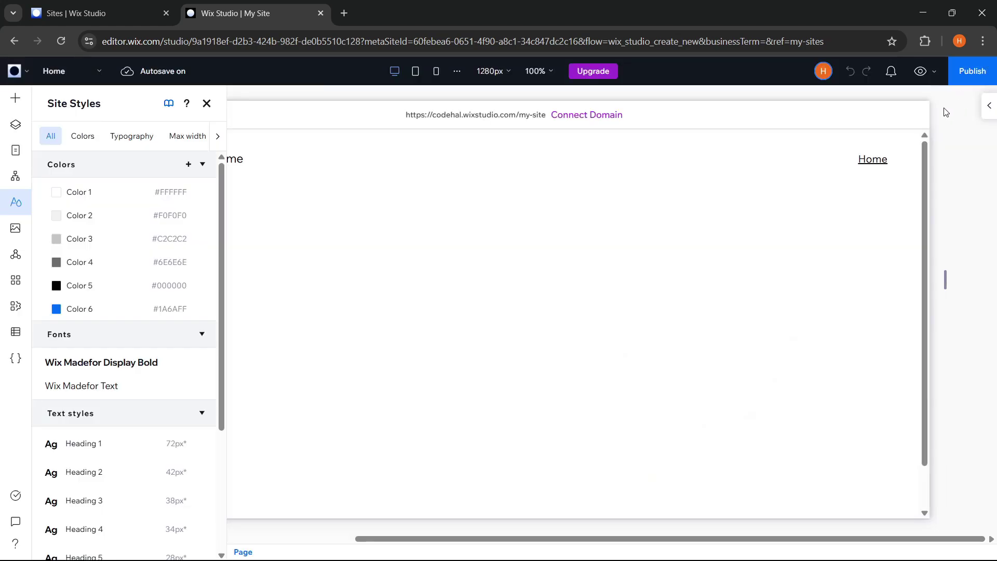
left_click(15, 254)
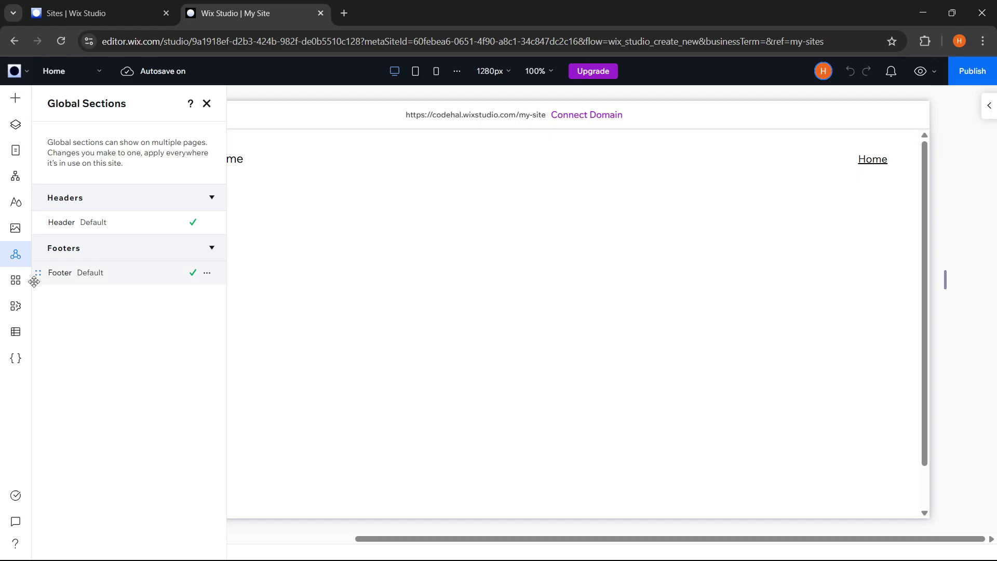
left_click(16, 282)
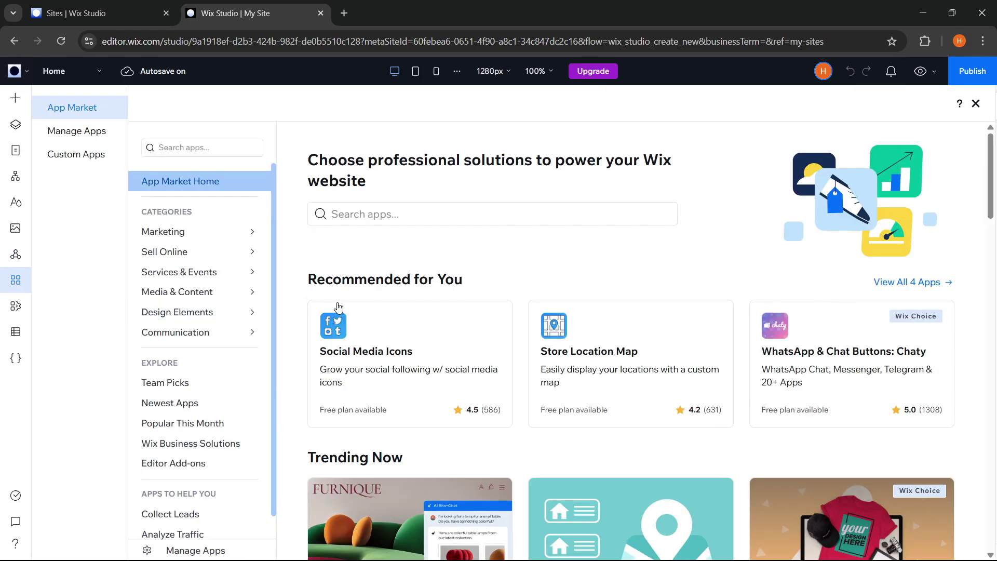
scroll(931, 259, "down", 10)
scroll(984, 343, "down", 3)
scroll(984, 343, "up", 3)
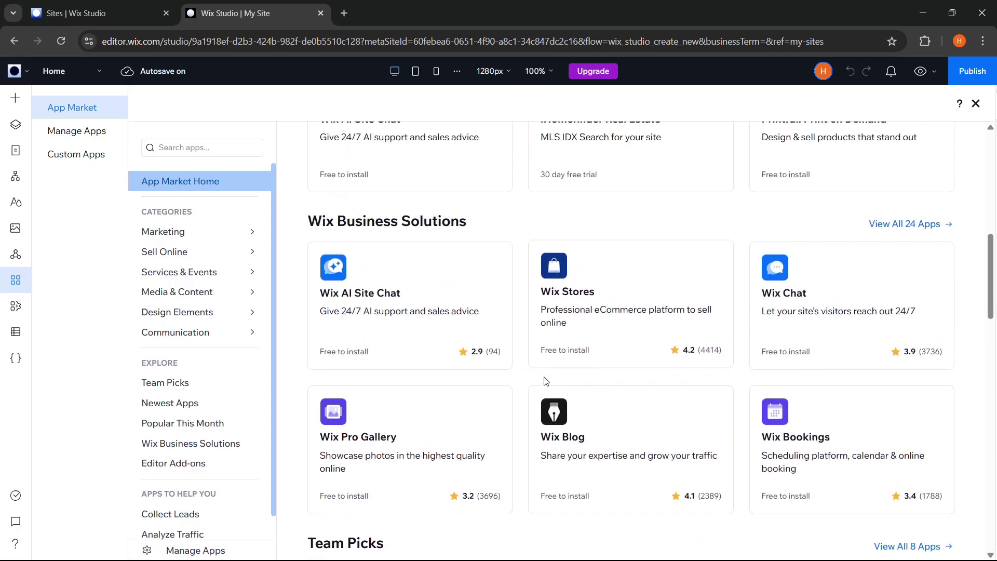
Show the My Business apps list, such as Wix Stores, Bookings and Blog.
left_click(25, 308)
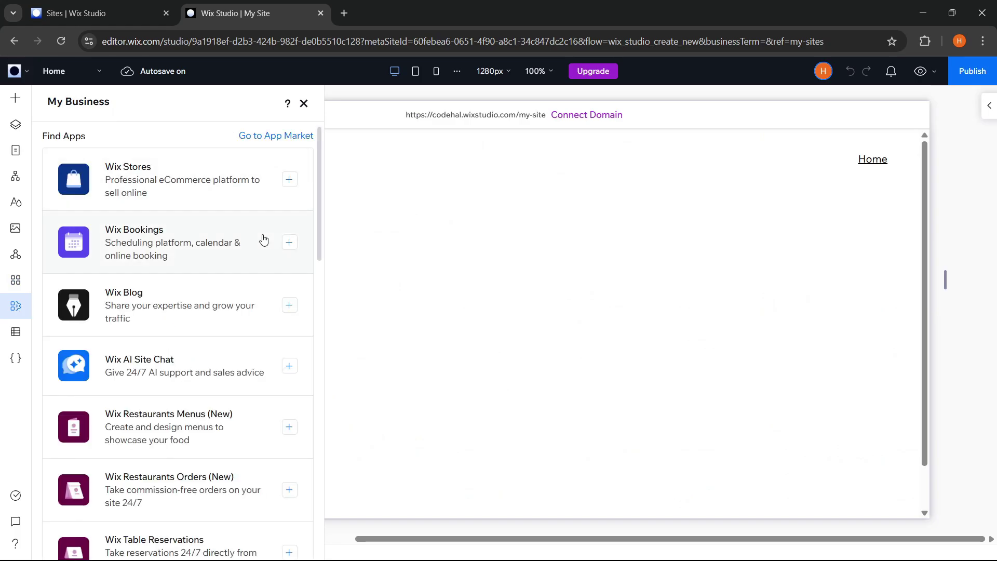
scroll(221, 327, "down", 6)
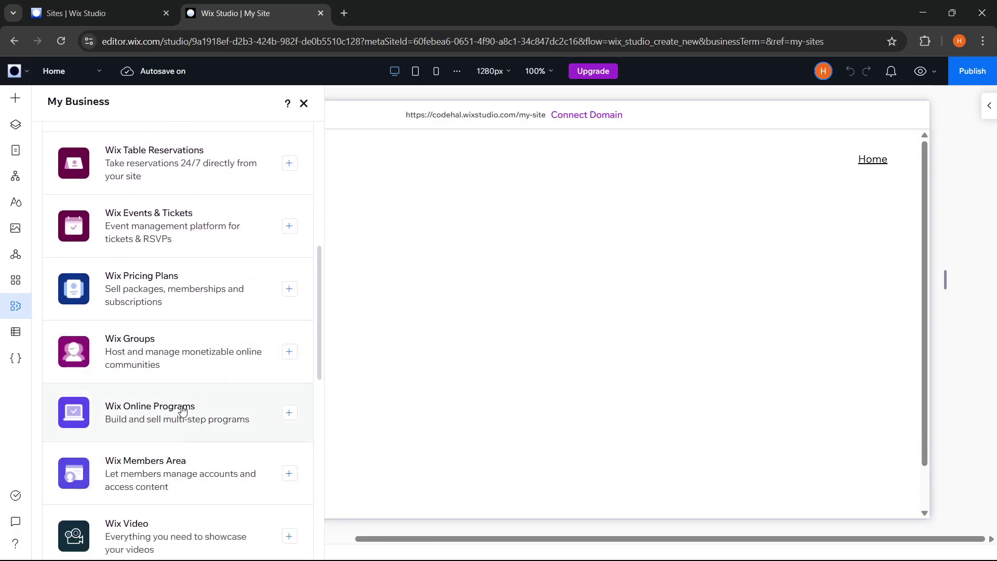
scroll(184, 407, "down", 2)
scroll(183, 407, "up", 8)
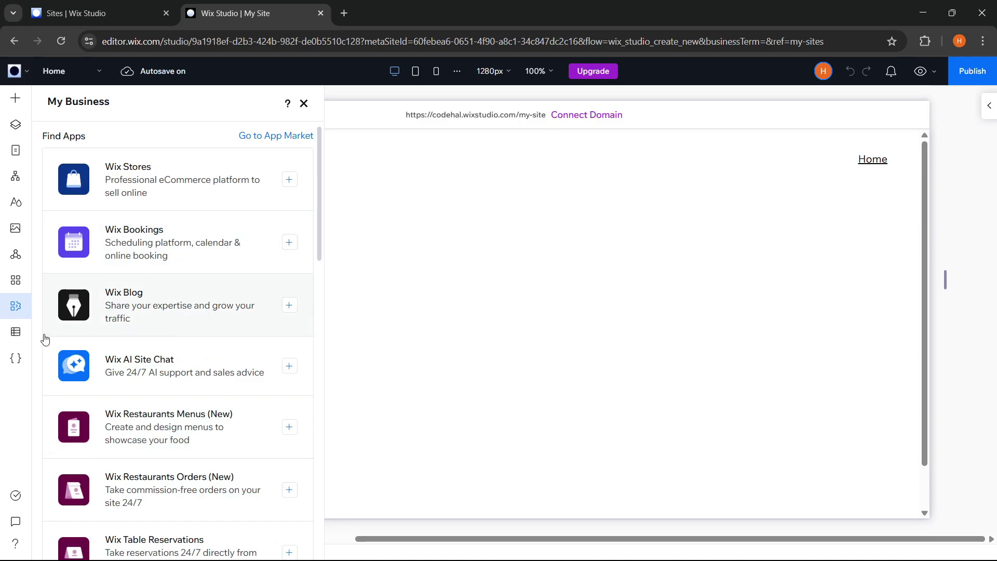
Look over the CMS and custom code options, then close the Code panel.
left_click(12, 338)
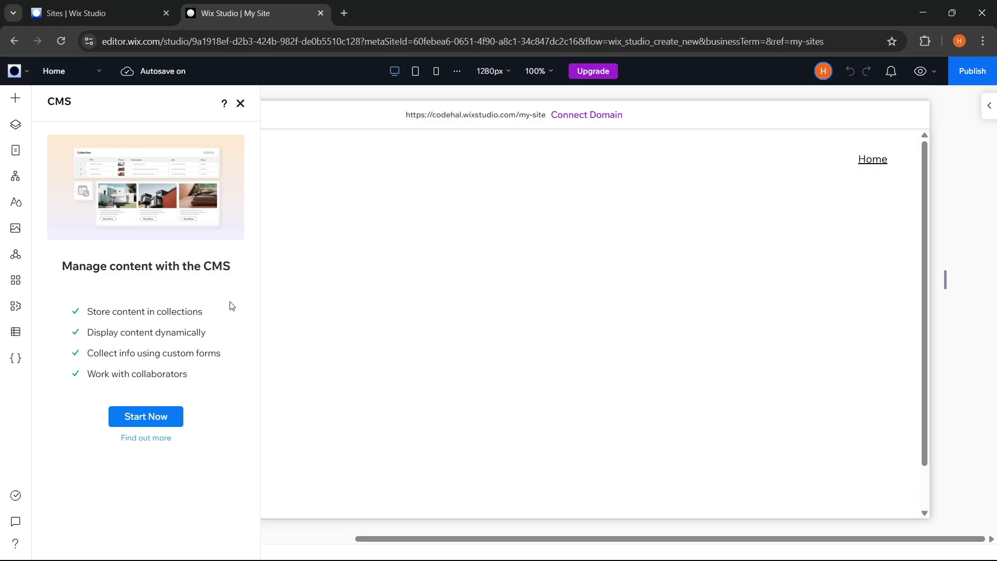
left_click(16, 359)
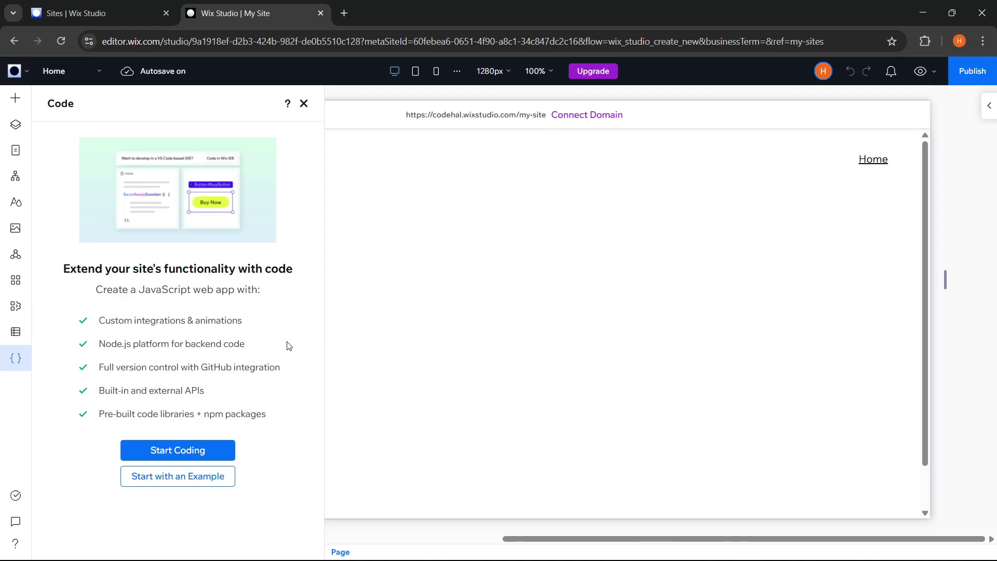
left_click(304, 104)
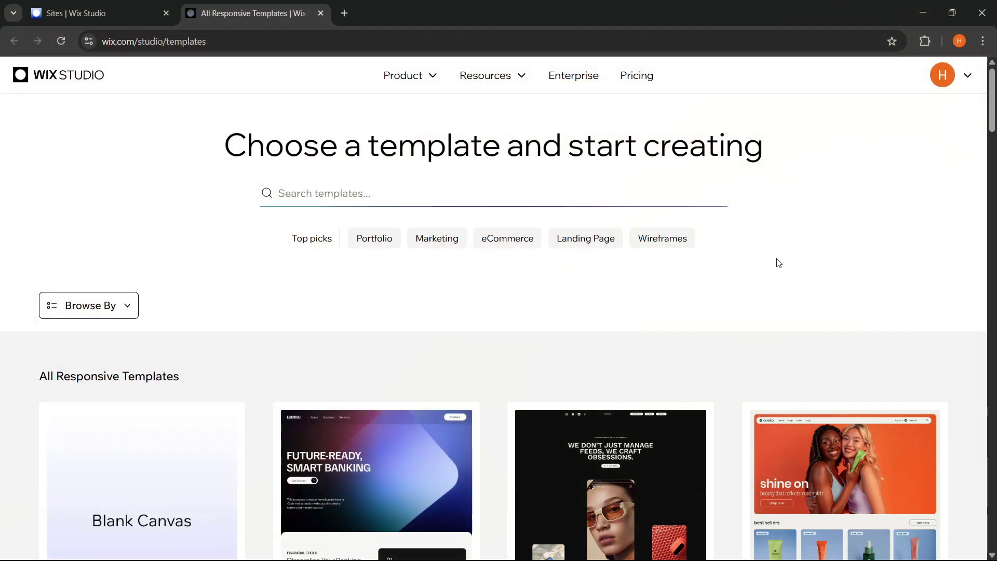
Filter the template gallery to Portfolio, then Marketing templates.
scroll(986, 345, "down", 10)
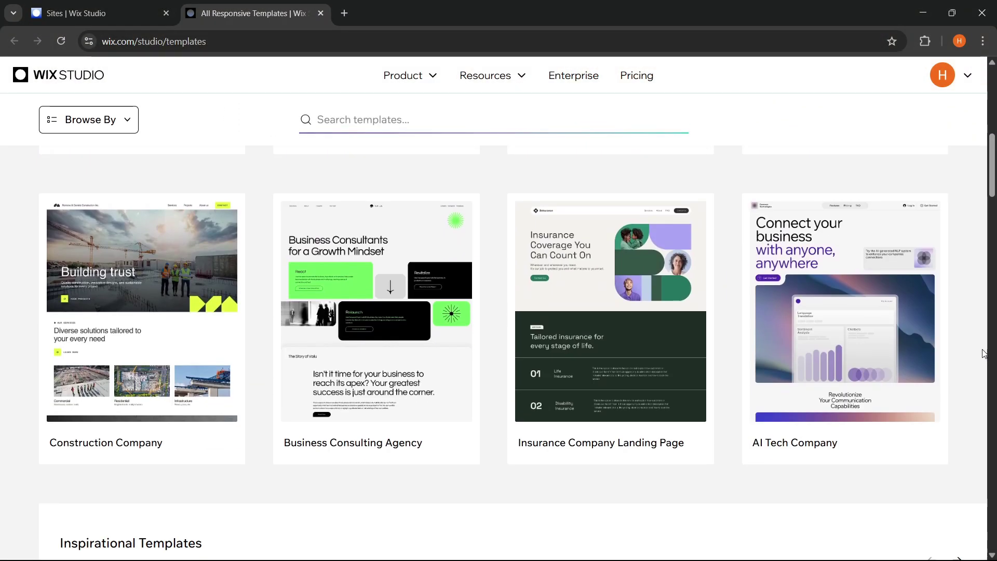
scroll(984, 349, "up", 10)
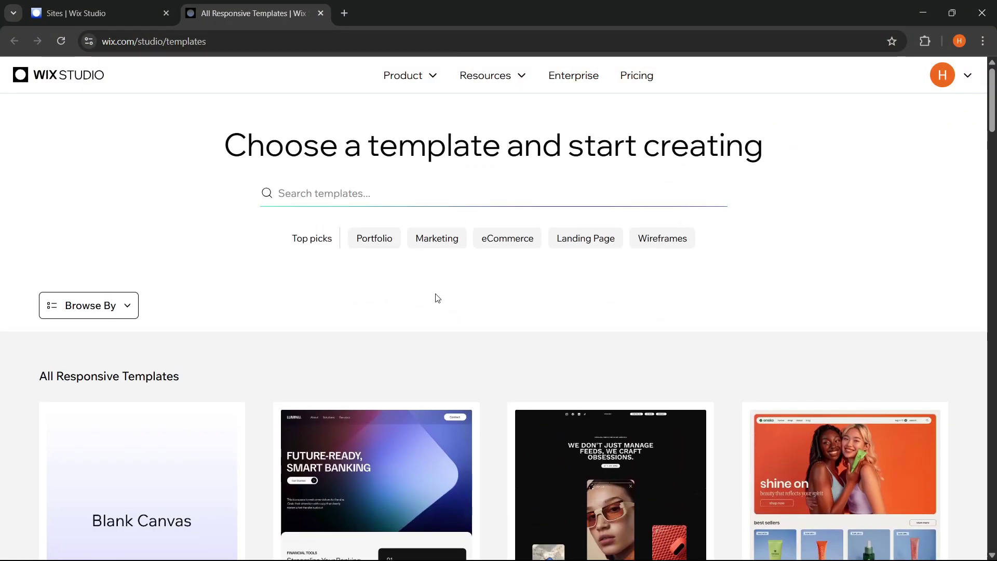
left_click(379, 240)
scroll(979, 345, "down", 15)
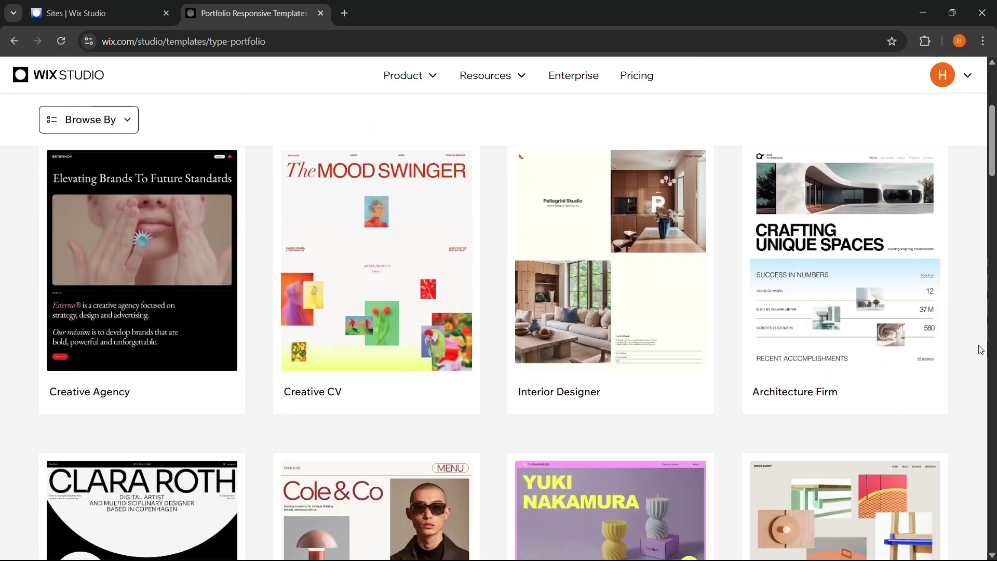
scroll(980, 348, "up", 15)
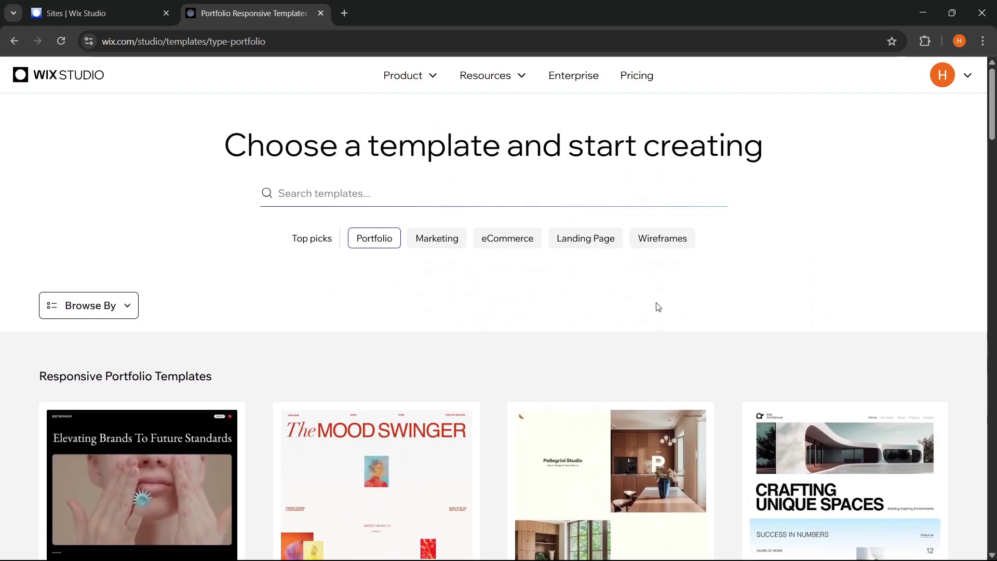
left_click(438, 240)
scroll(976, 334, "down", 15)
scroll(966, 338, "up", 15)
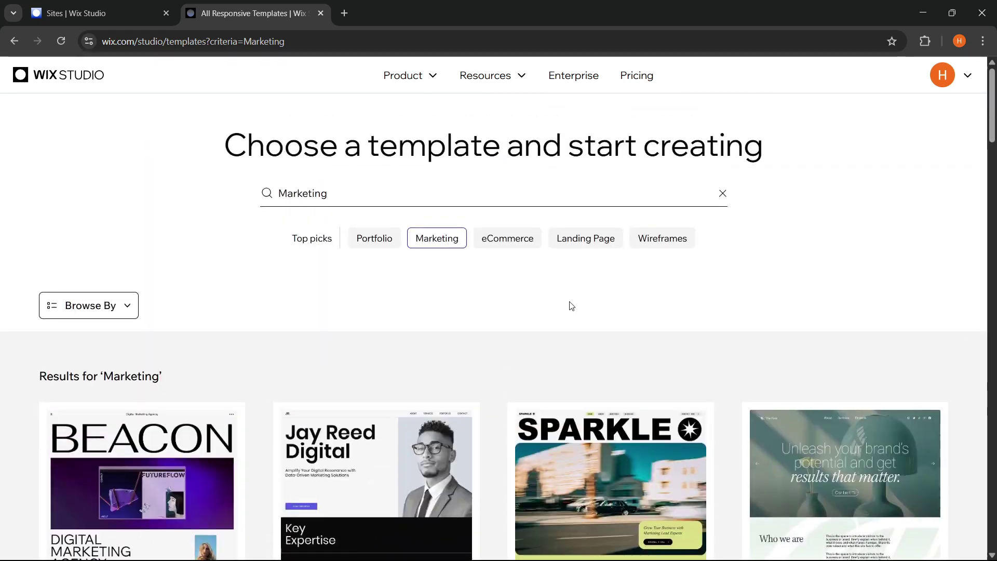
Filter the gallery to eCommerce templates and scroll through the results.
left_click(505, 234)
scroll(988, 352, "down", 15)
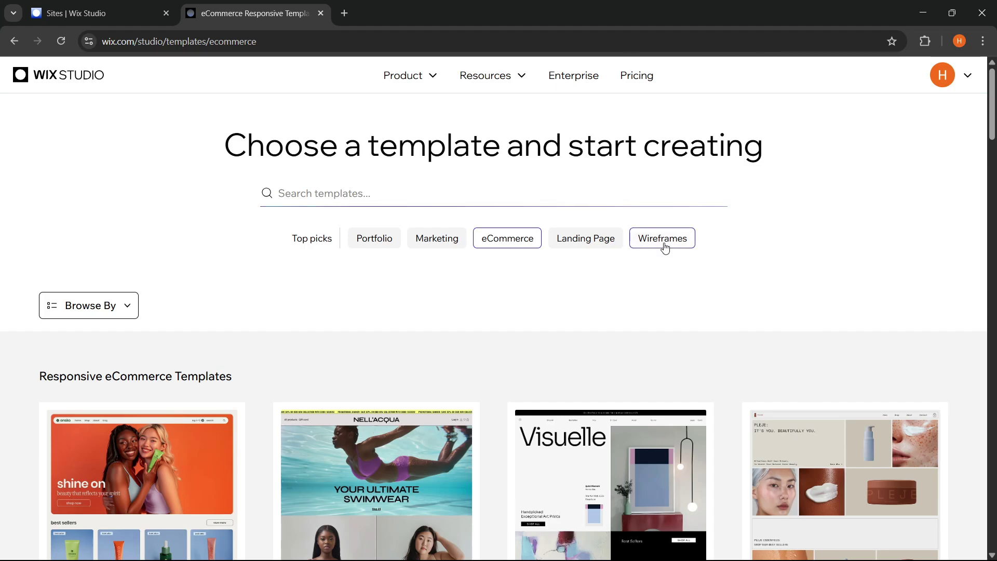
scroll(972, 341, "down", 5)
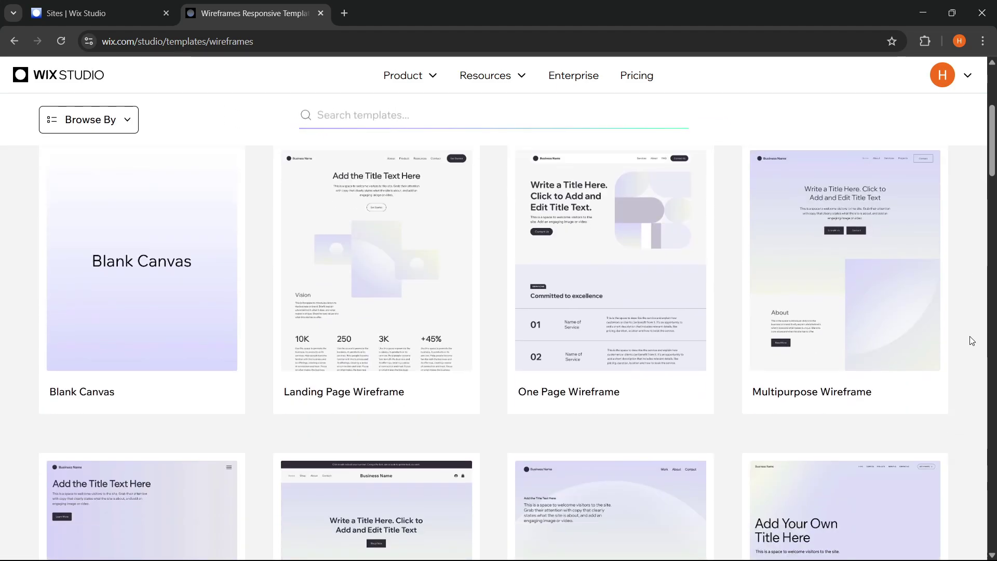
scroll(972, 341, "down", 15)
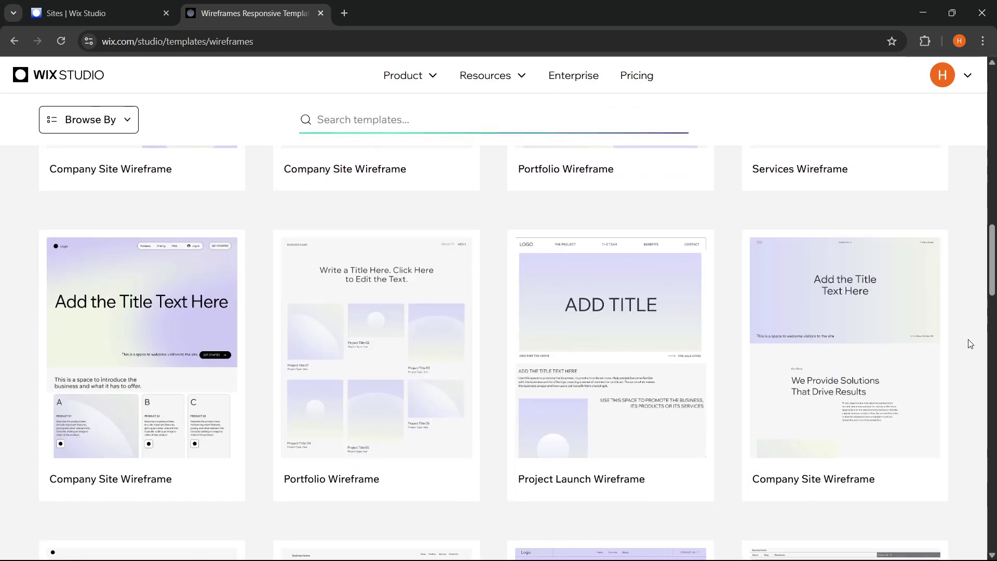
scroll(970, 344, "down", 10)
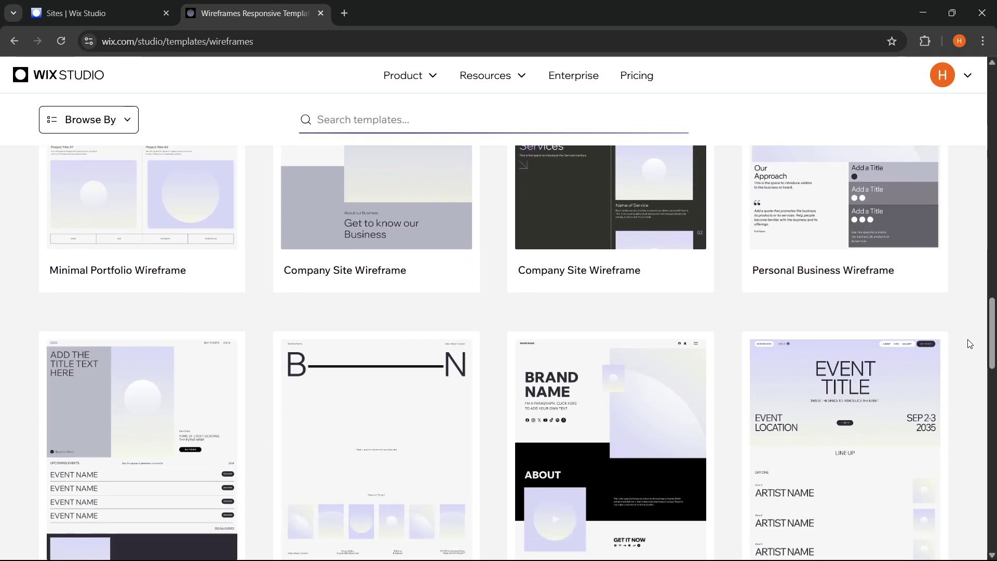
scroll(970, 343, "down", 2)
scroll(970, 342, "up", 12)
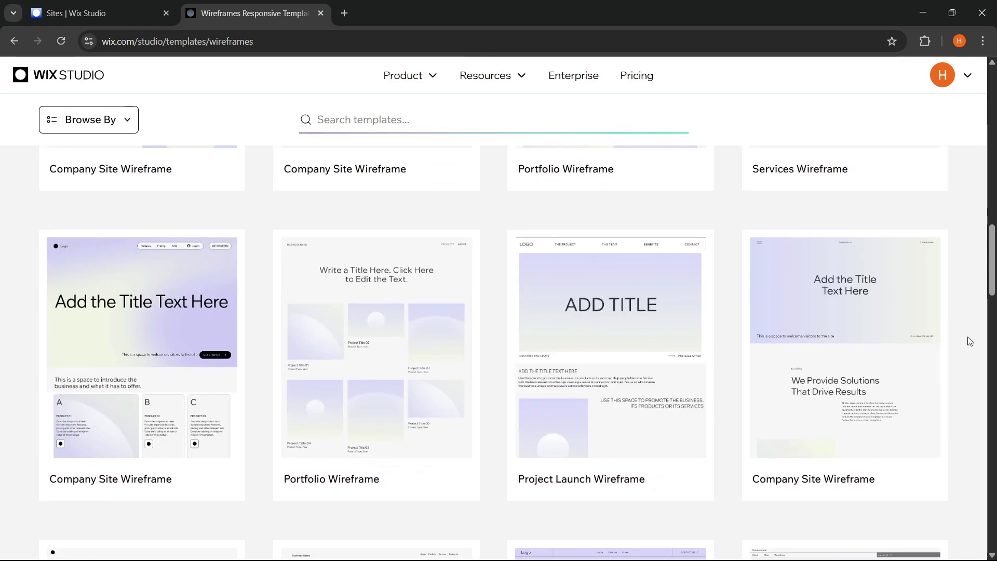
scroll(969, 340, "up", 12)
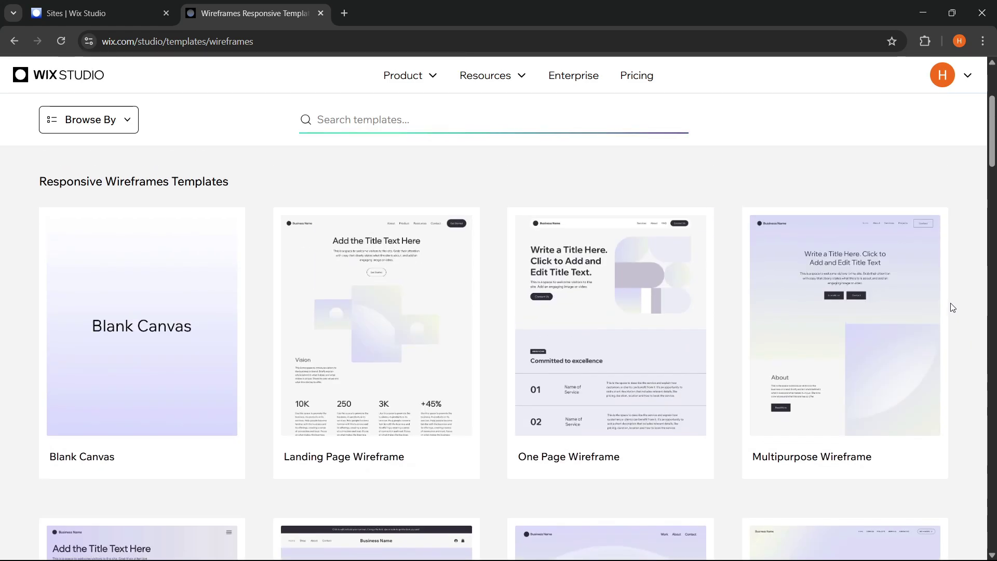
mouse_move(409, 290)
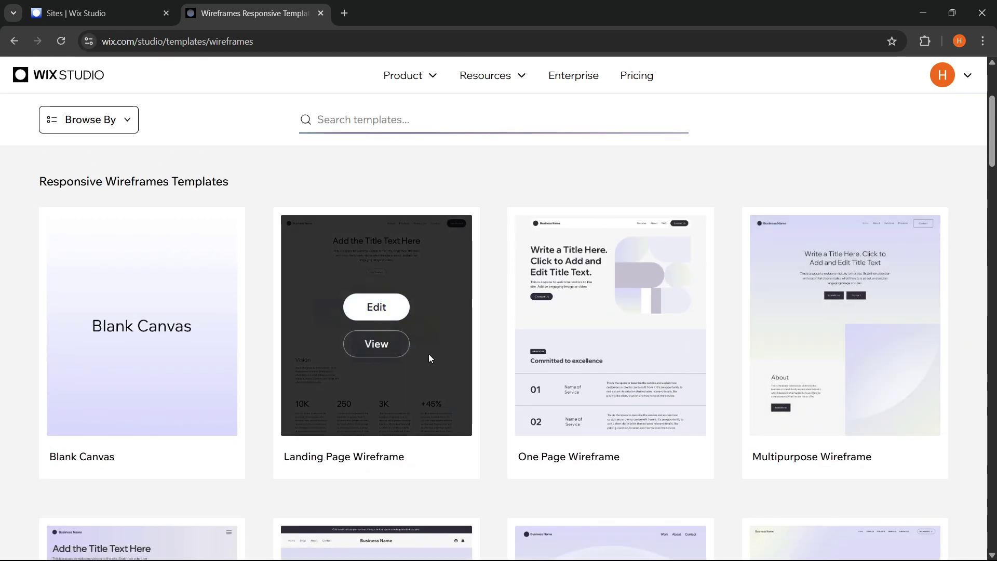
Preview the Landing Page Wireframe template and scroll down to its footer.
left_click(377, 347)
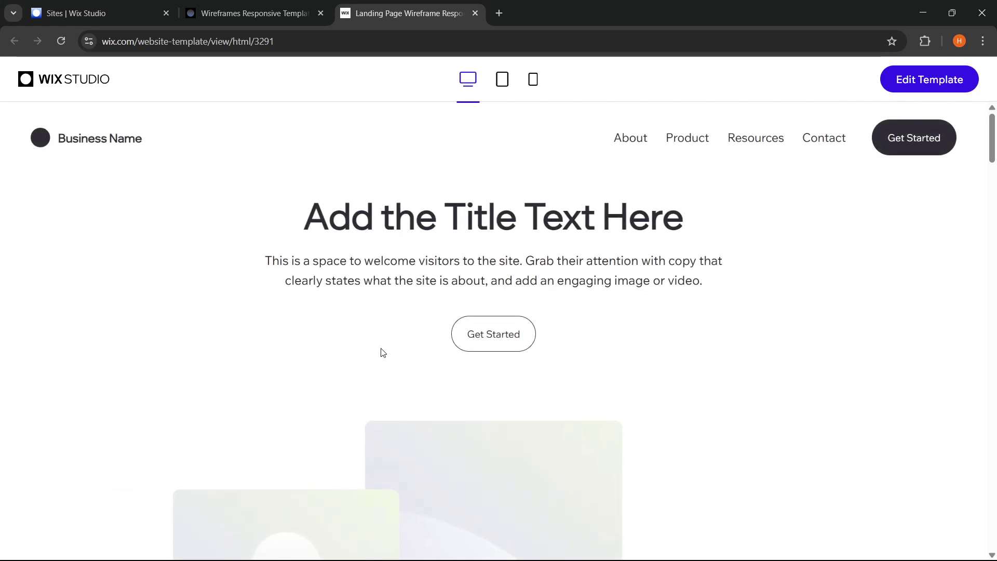
scroll(929, 301, "down", 10)
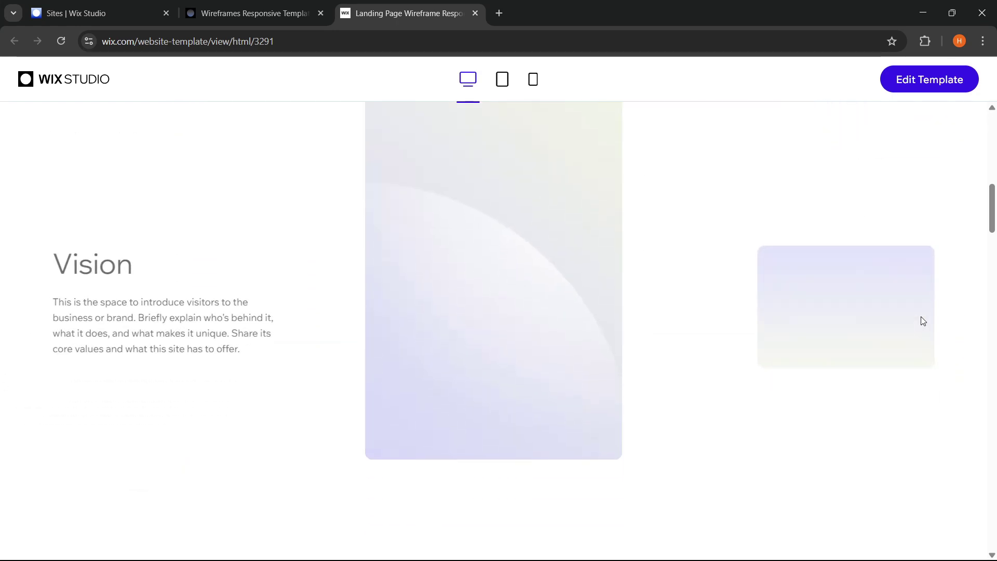
scroll(922, 328, "down", 15)
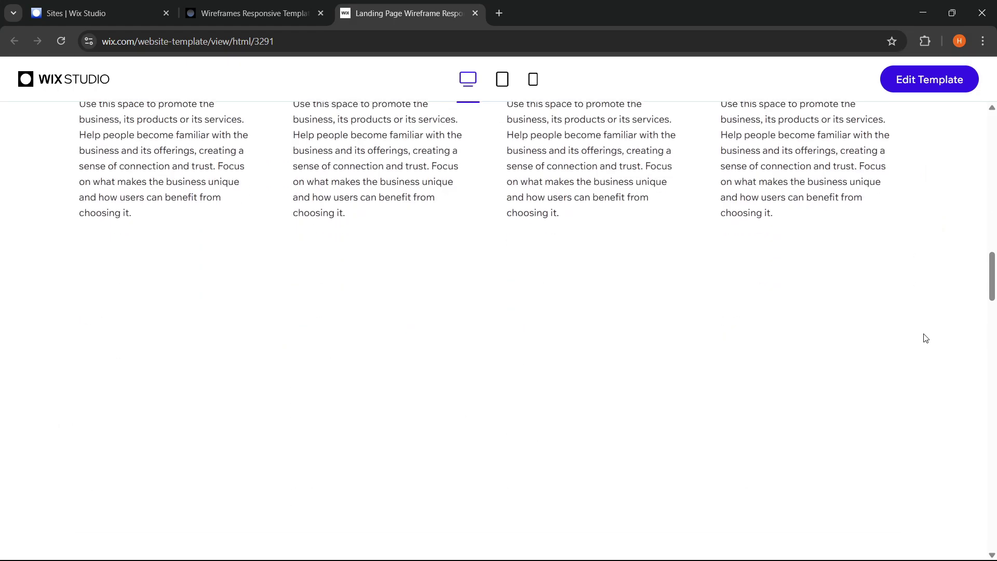
scroll(926, 339, "down", 15)
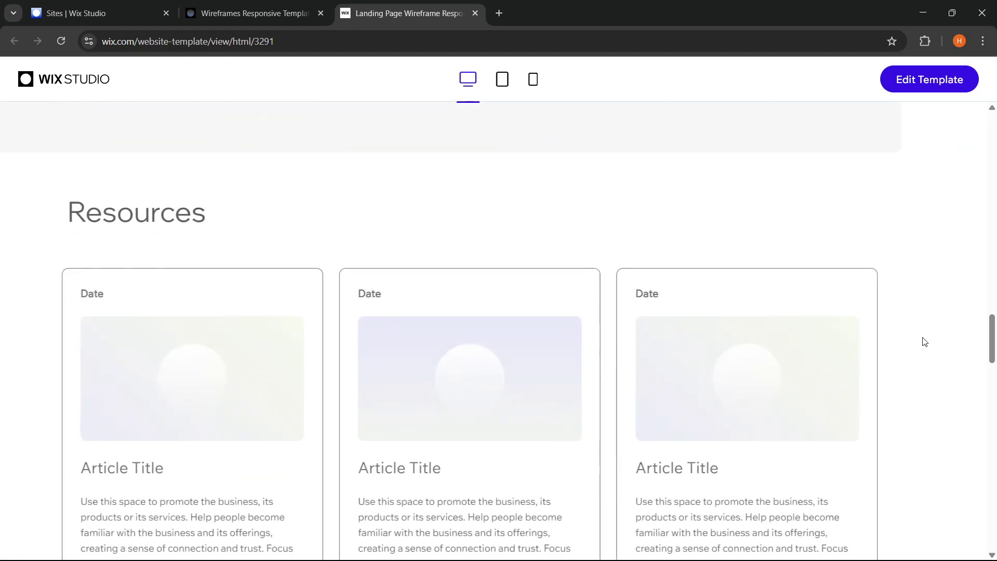
scroll(925, 342, "down", 15)
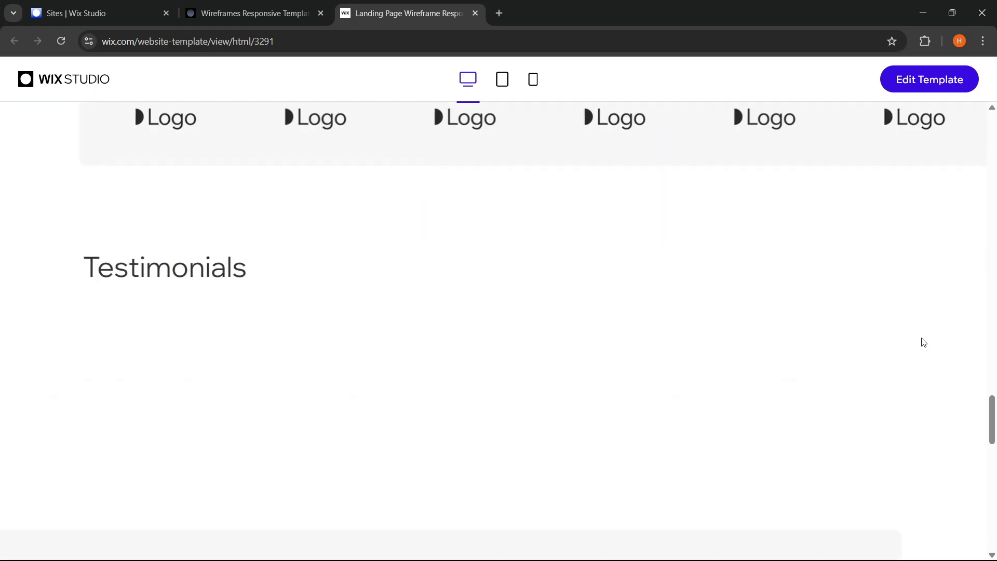
scroll(924, 342, "down", 15)
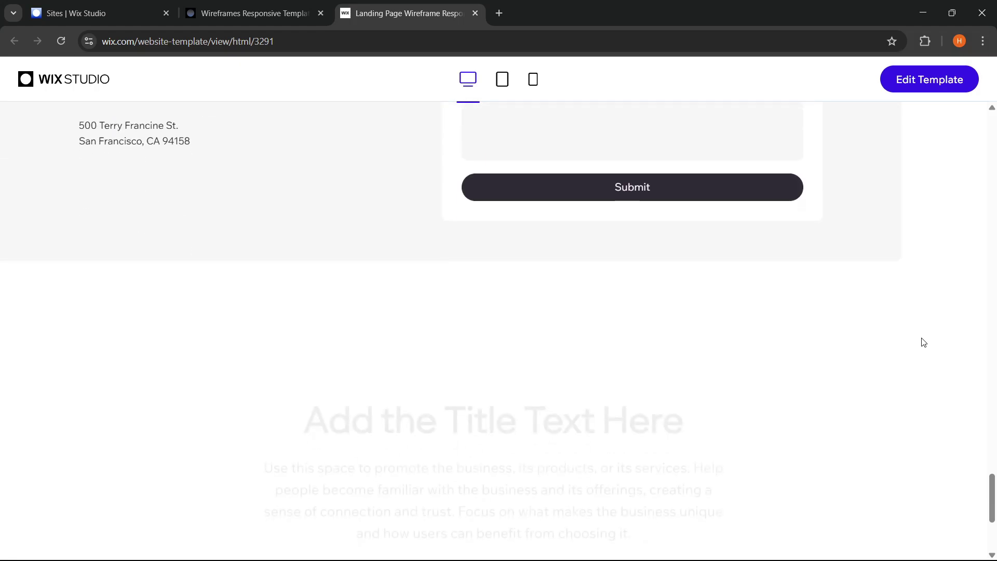
scroll(924, 342, "down", 3)
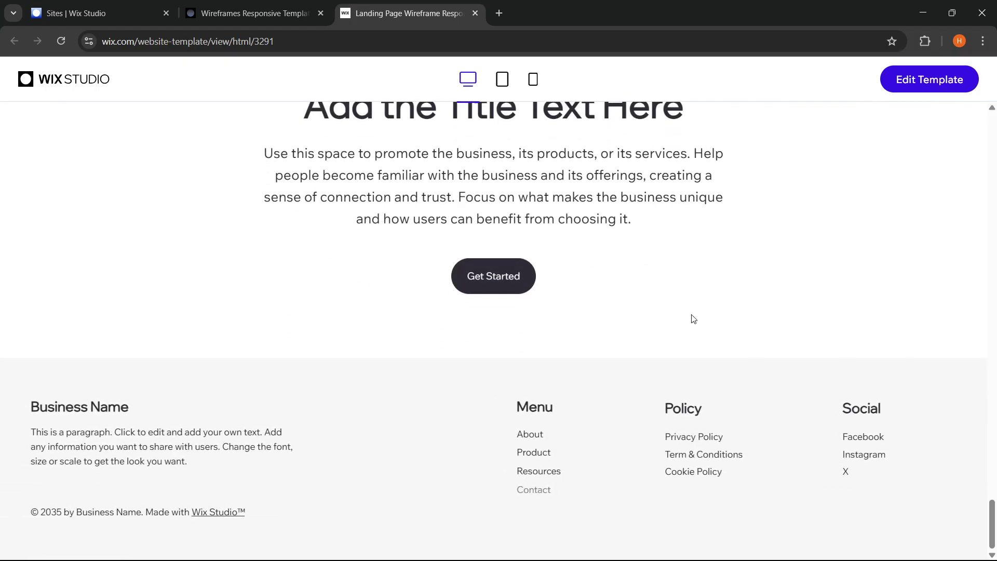
View the template at tablet width, then scroll through the mobile layout.
left_click(503, 79)
left_click(534, 85)
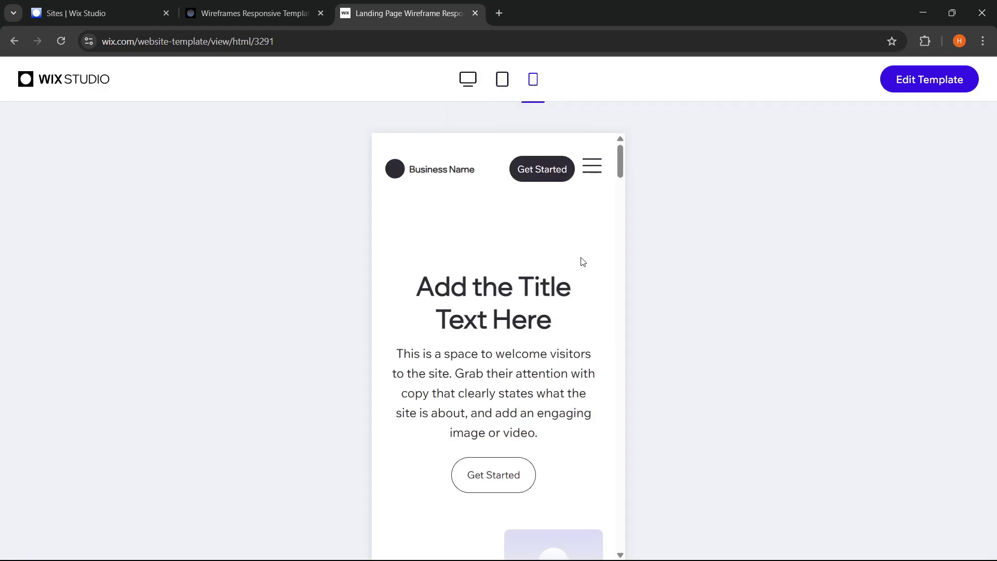
scroll(580, 265, "down", 5)
scroll(580, 268, "down", 5)
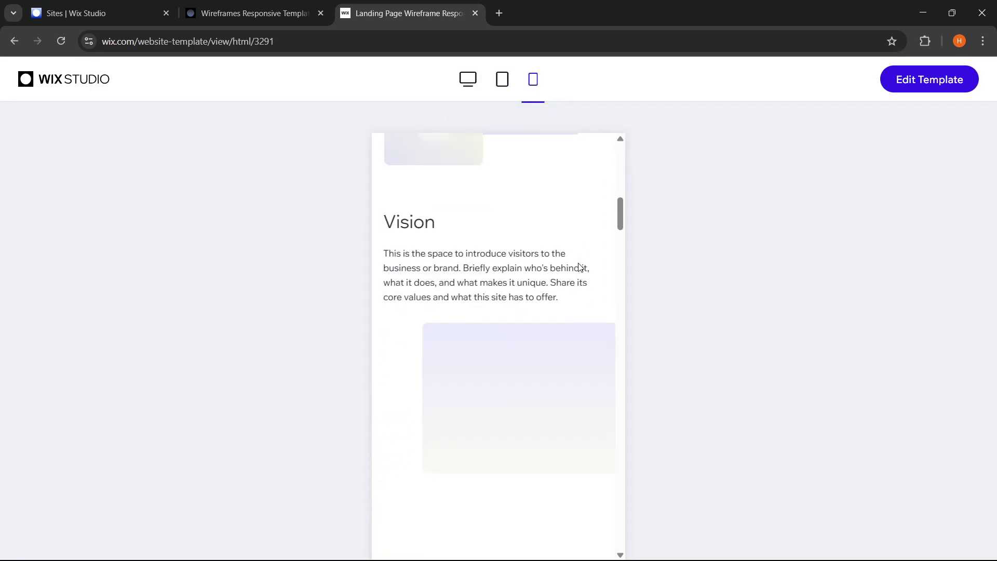
scroll(581, 267, "down", 8)
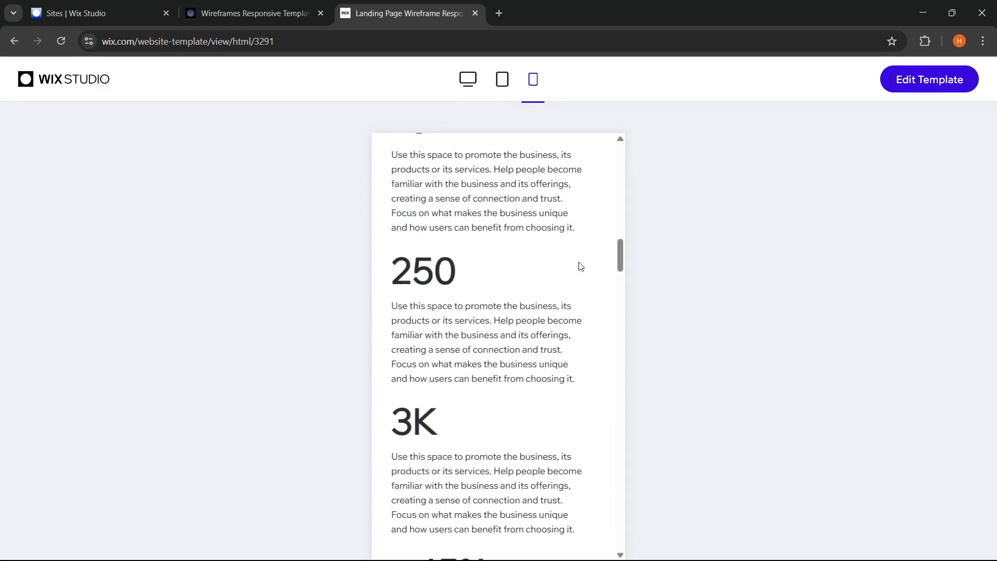
scroll(580, 266, "down", 6)
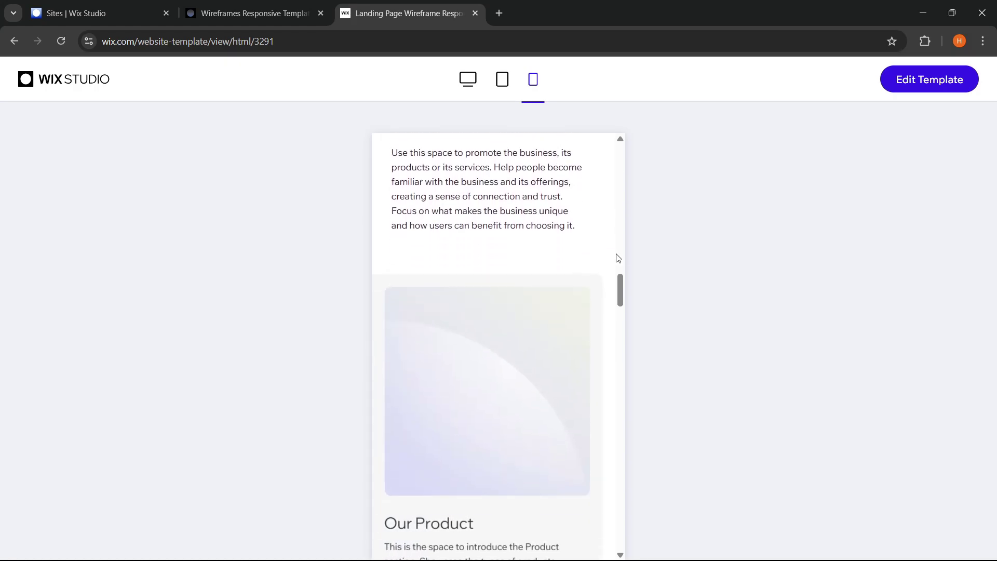
Open the template in the editor as My Site 1 and review the header's inspector settings.
left_click(913, 82)
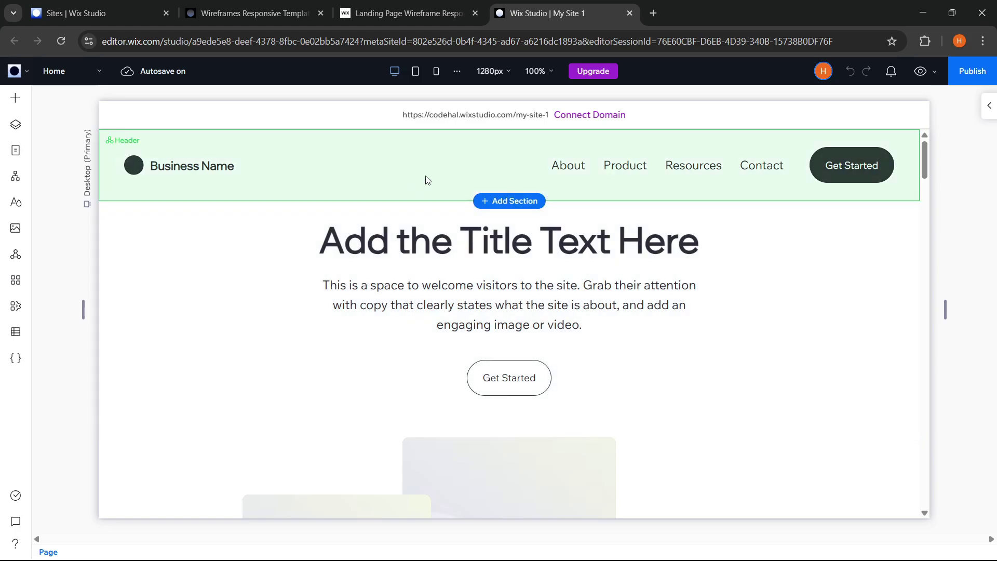
left_click(427, 180)
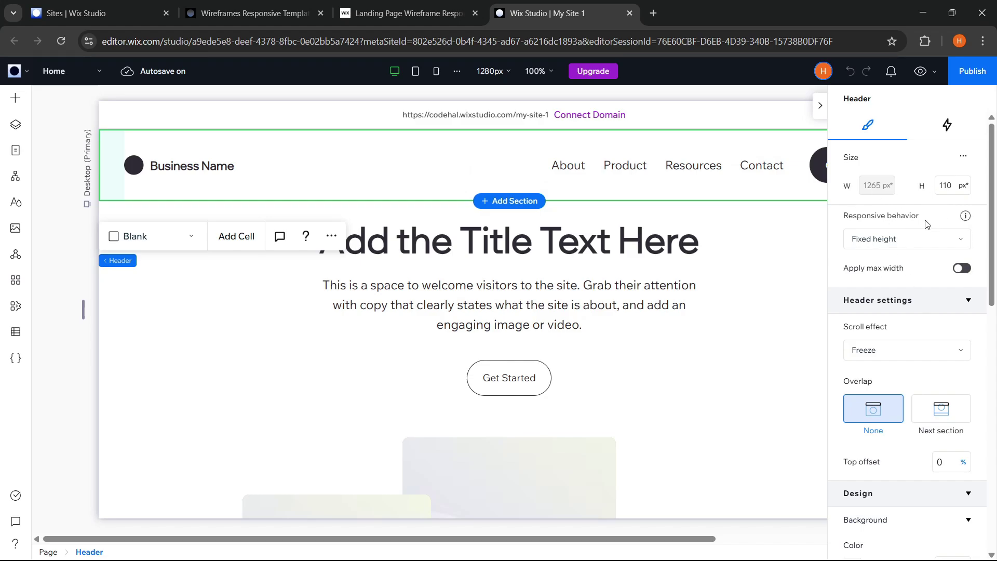
scroll(986, 253, "down", 8)
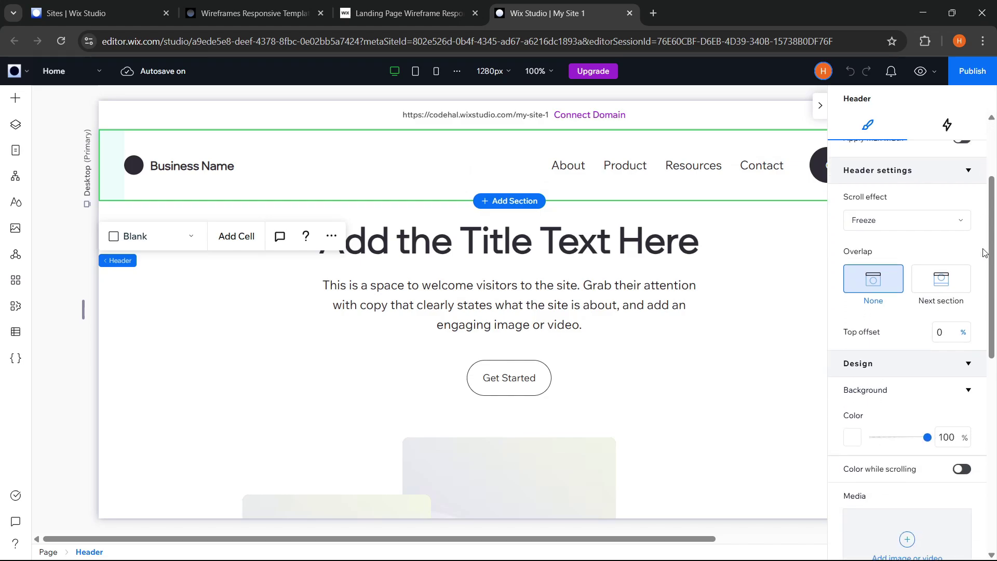
scroll(985, 253, "down", 2)
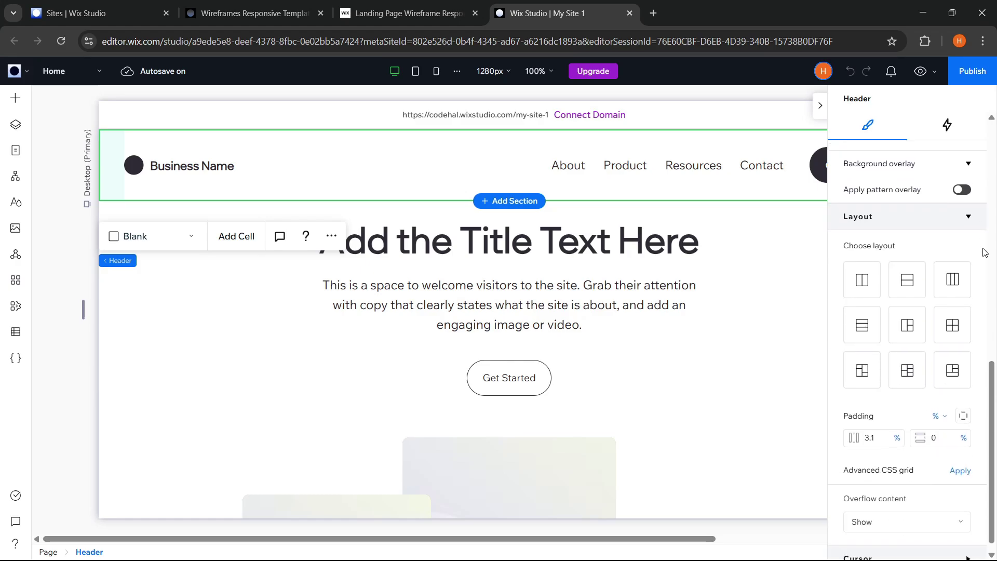
scroll(966, 330, "down", 1)
scroll(967, 291, "up", 10)
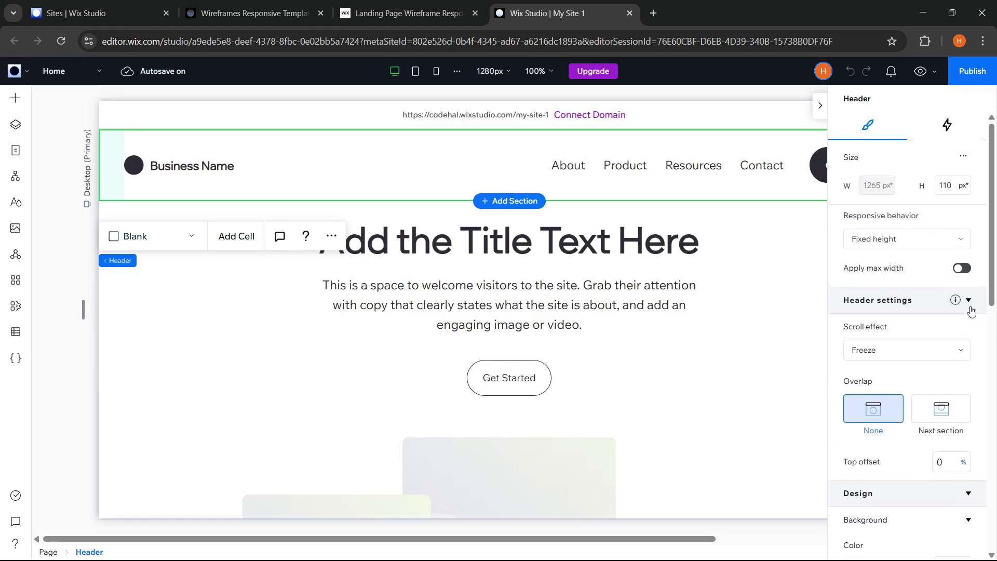
Set the canvas zoom to 80% and recentre the page with the horizontal scrollbar.
left_click(546, 73)
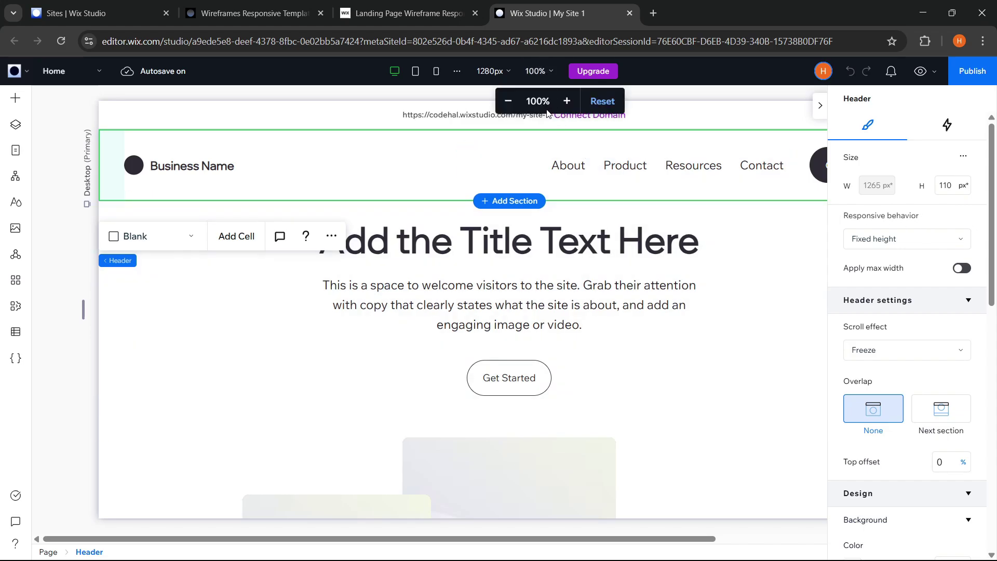
left_click(567, 101)
left_click(567, 101)
left_click(567, 102)
left_click(567, 102)
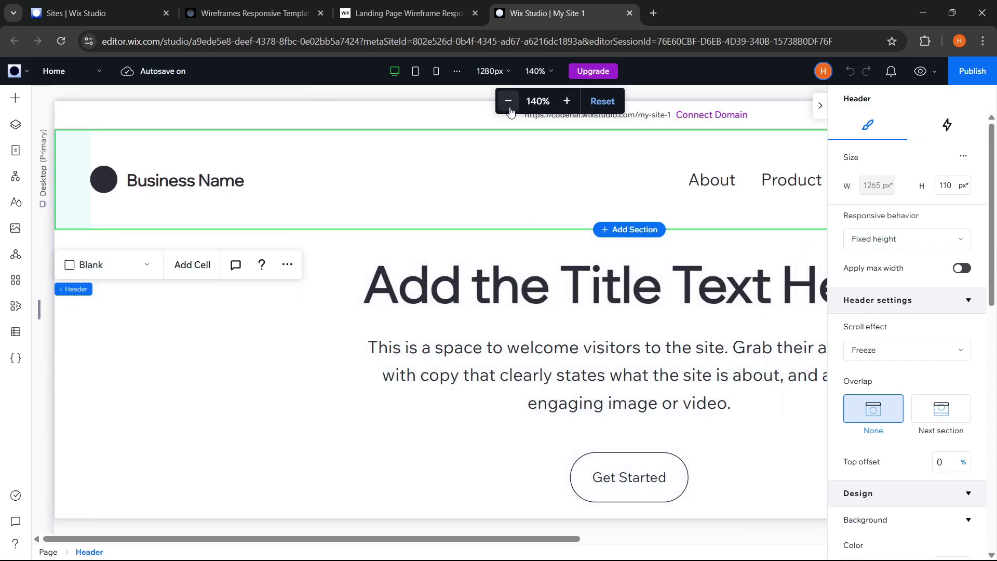
left_click(509, 106)
left_click(510, 108)
left_click(509, 102)
left_click(509, 102)
left_click(509, 102)
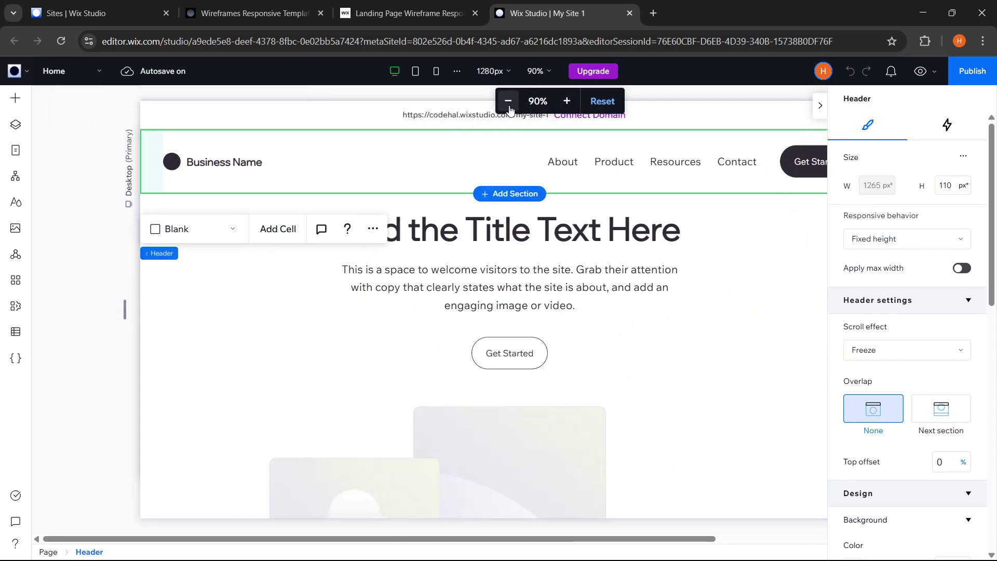
left_click(509, 102)
left_click(509, 102)
left_click(509, 102)
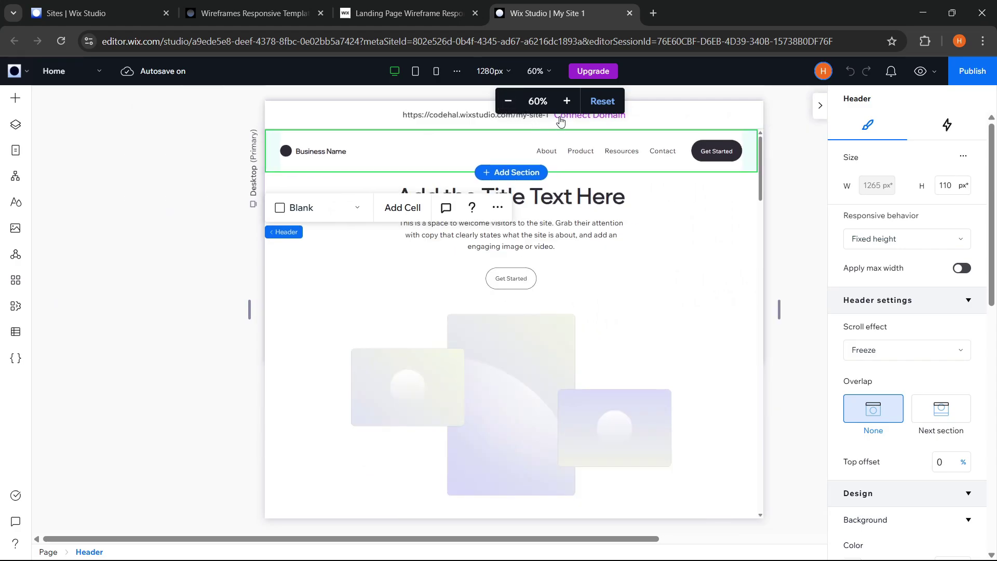
left_click(566, 102)
left_click(566, 102)
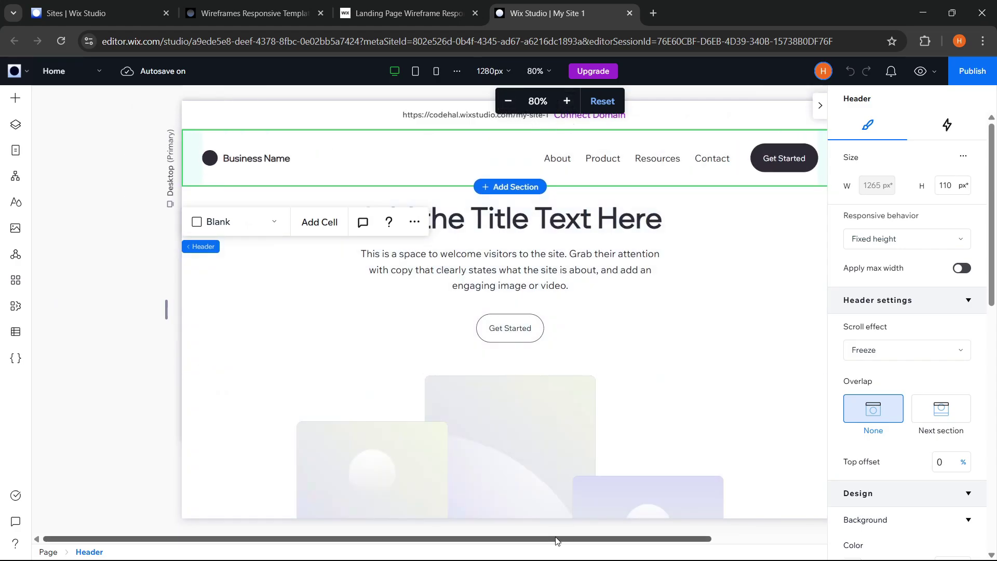
left_click_drag(556, 540, 619, 540)
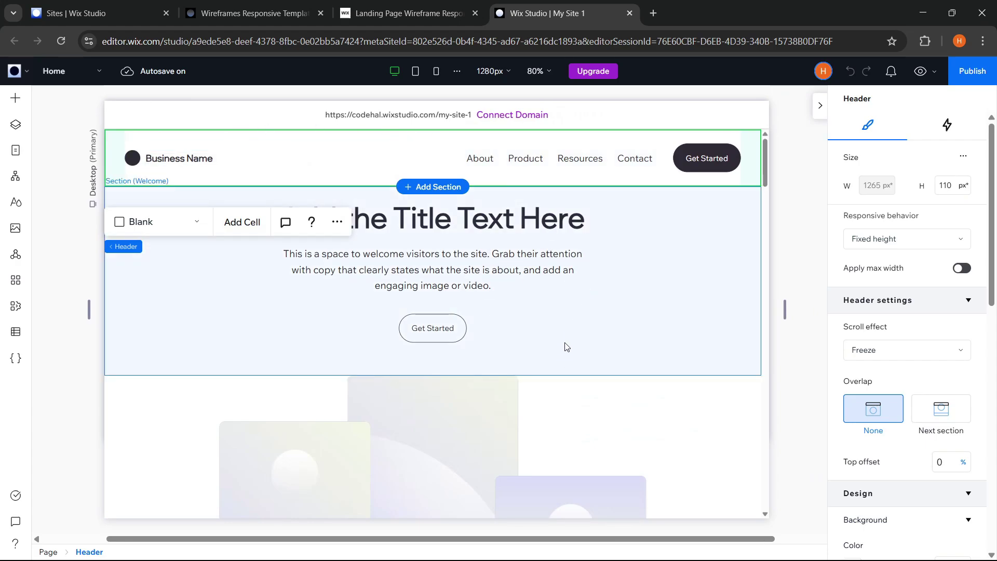
Delete the Business Name group from the header.
scroll(559, 408, "down", 8)
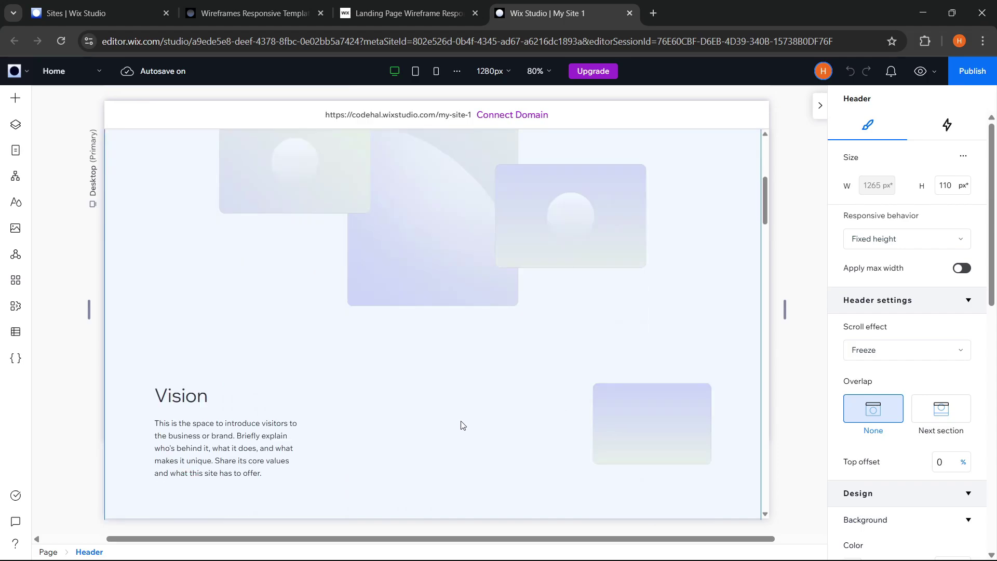
scroll(462, 421, "up", 8)
left_click(184, 159)
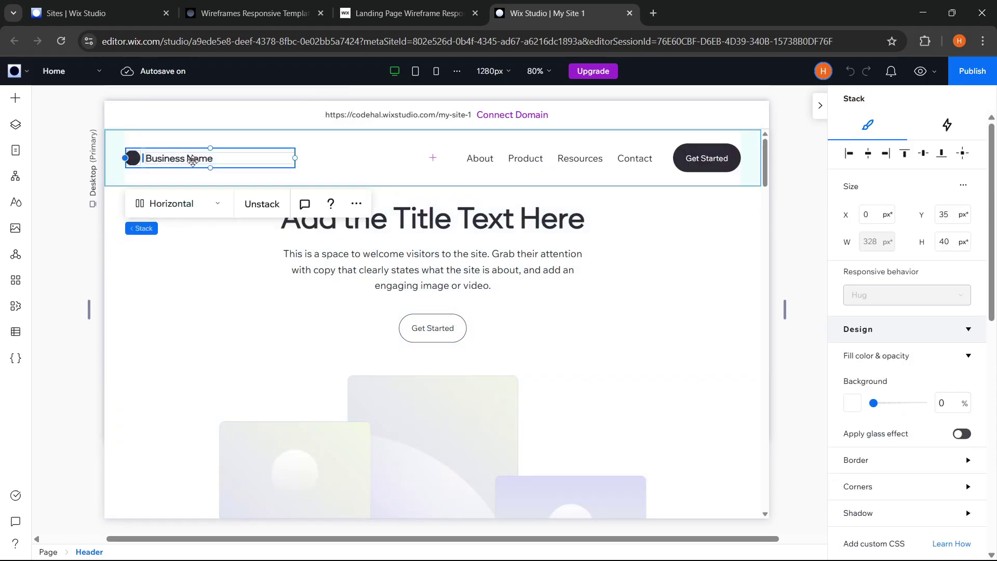
key("Delete")
left_click(185, 162)
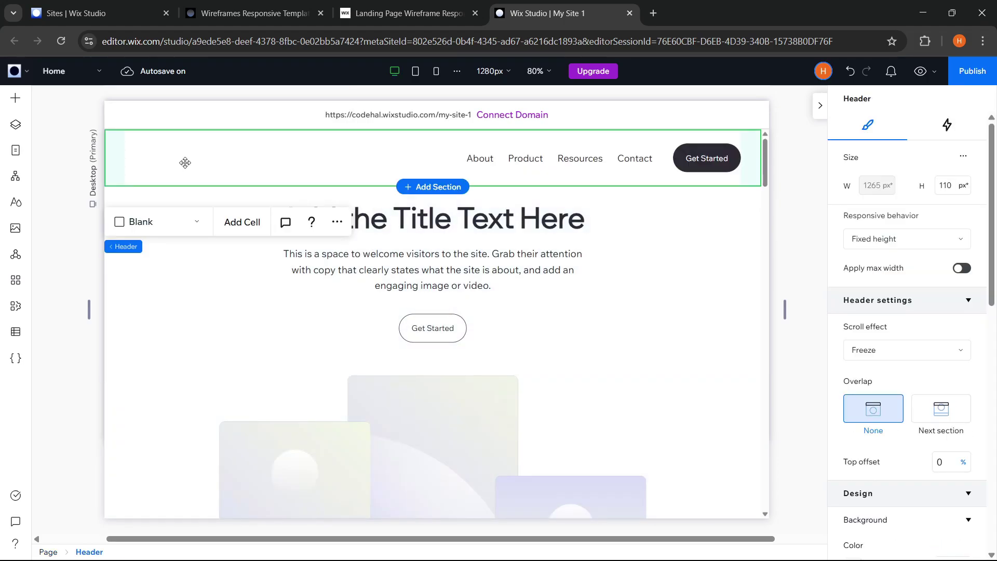
Add logo.png from Site Files into the header, aligned left and vertically centred.
left_click(15, 229)
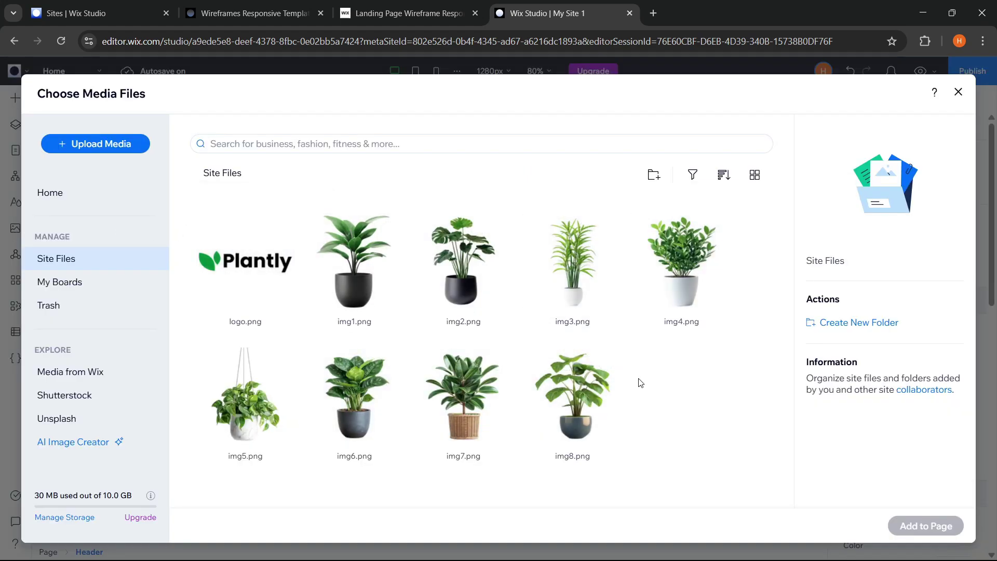
left_click(58, 144)
left_click(756, 119)
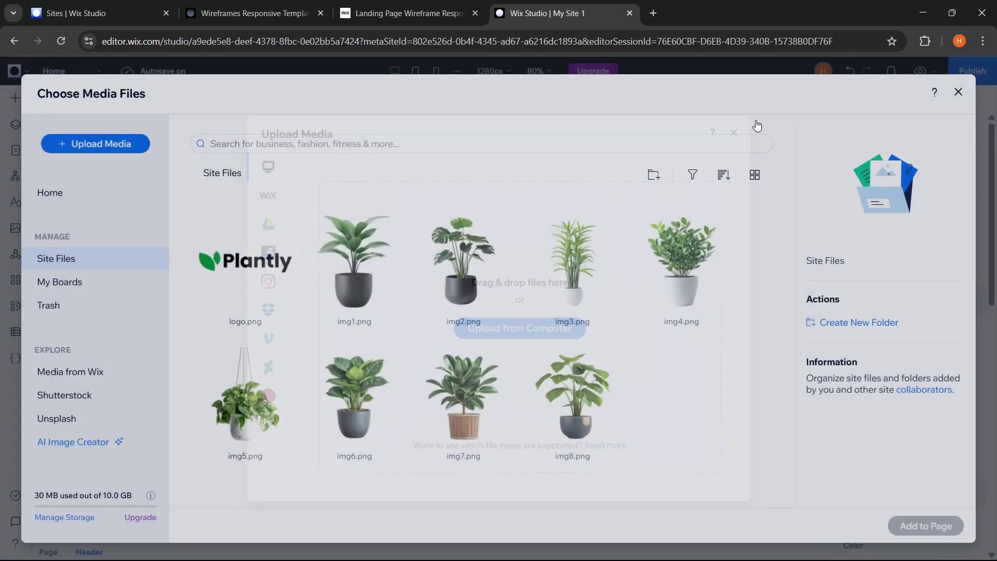
left_click(250, 286)
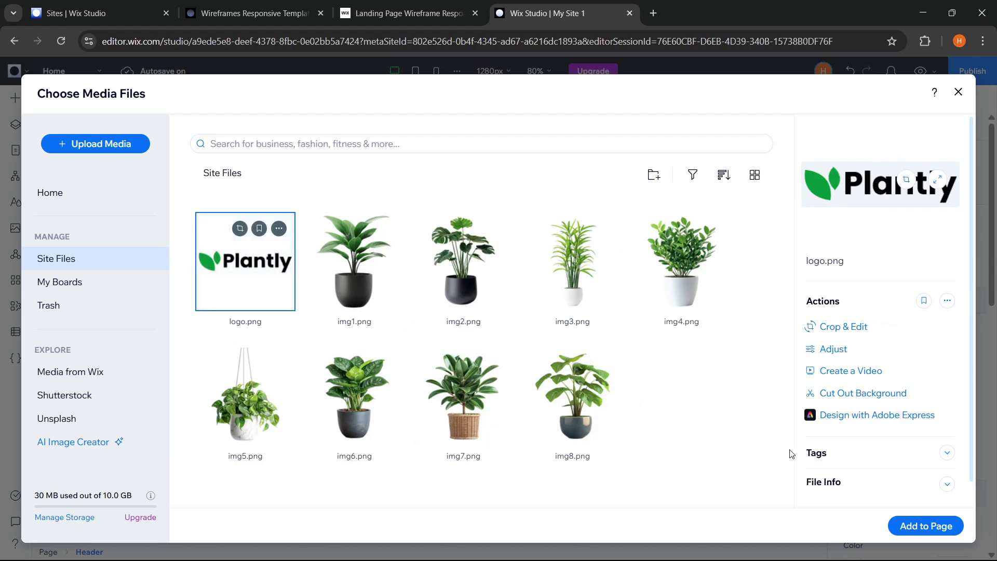
left_click(926, 526)
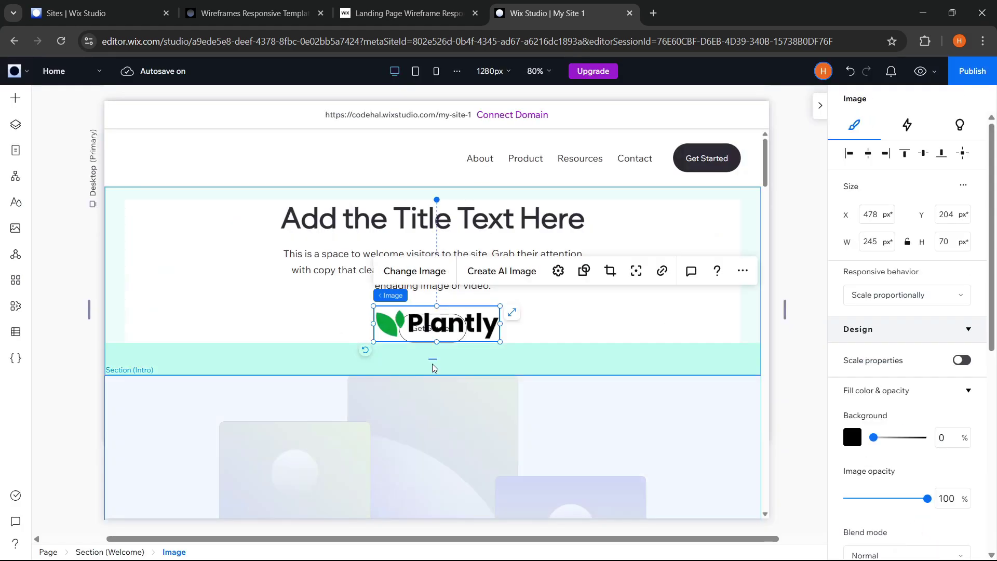
left_click_drag(486, 321, 247, 158)
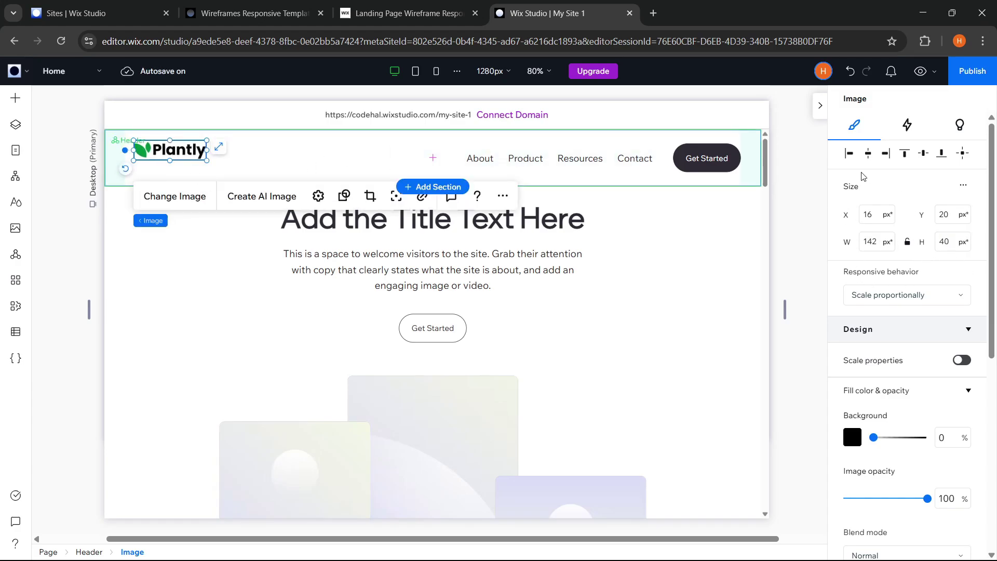
left_click(848, 155)
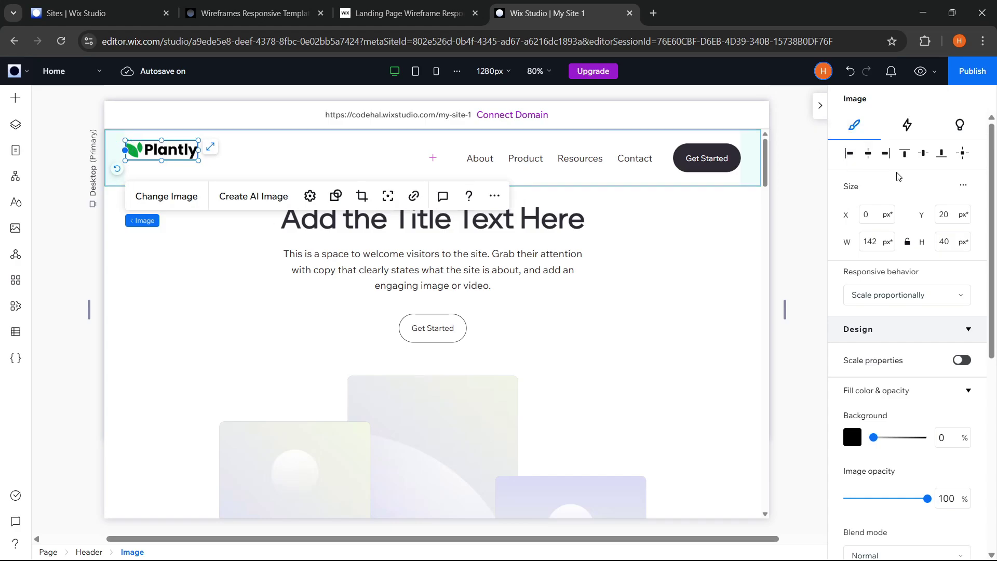
left_click(924, 155)
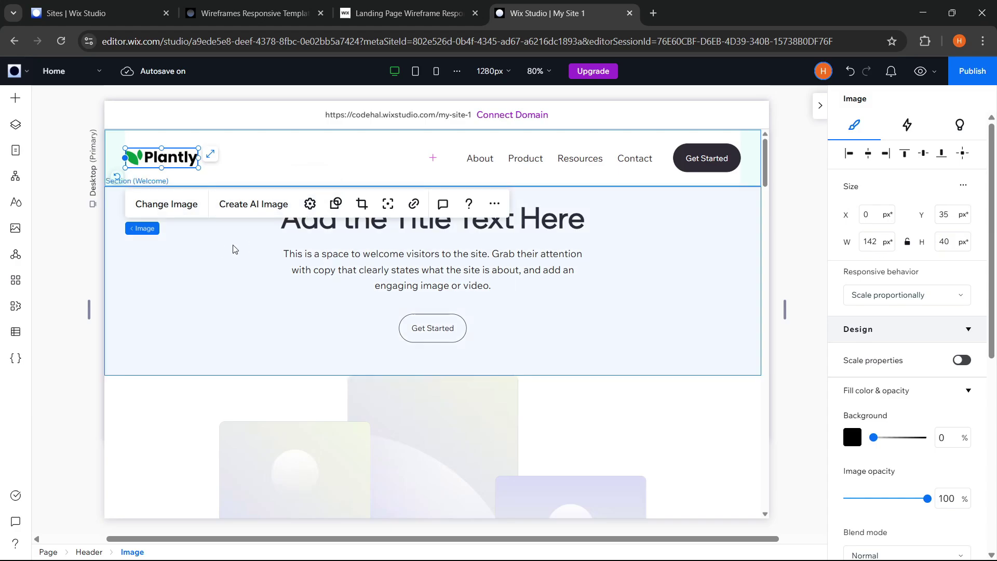
Remove the Resources link and delete it from the header menu.
left_click(540, 157)
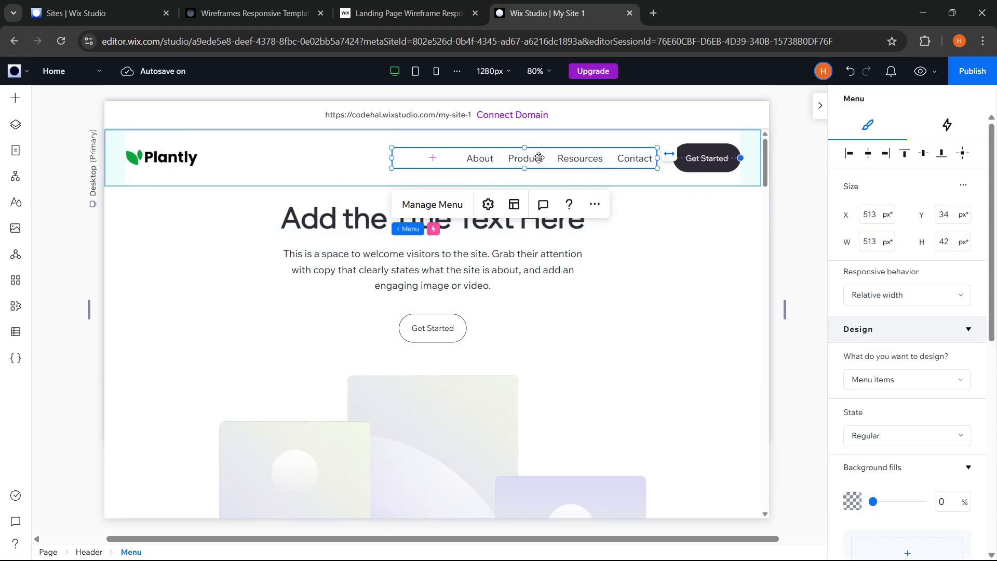
left_click(432, 205)
left_click_drag(138, 112, 368, 156)
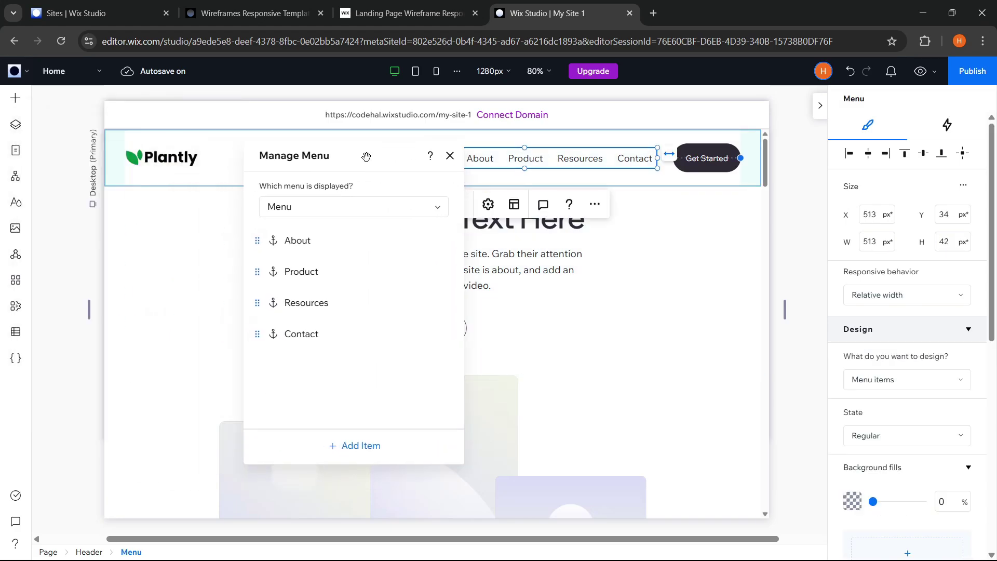
left_click(445, 306)
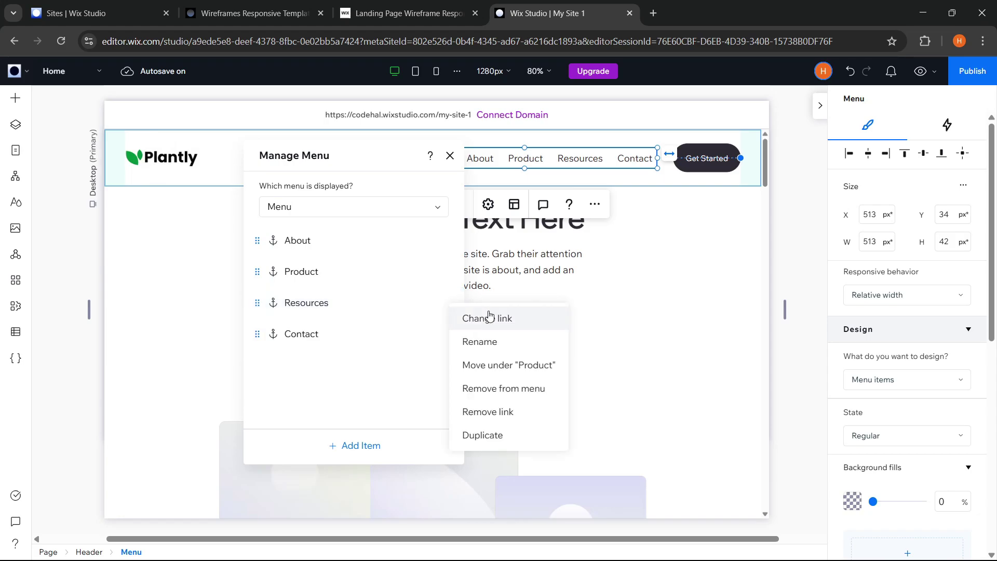
left_click(503, 422)
left_click(446, 307)
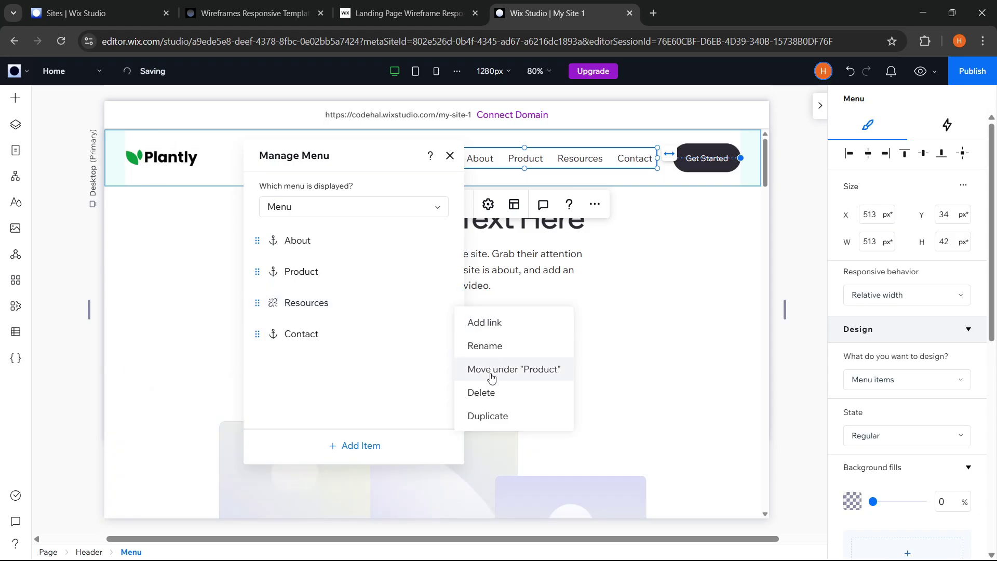
left_click(494, 399)
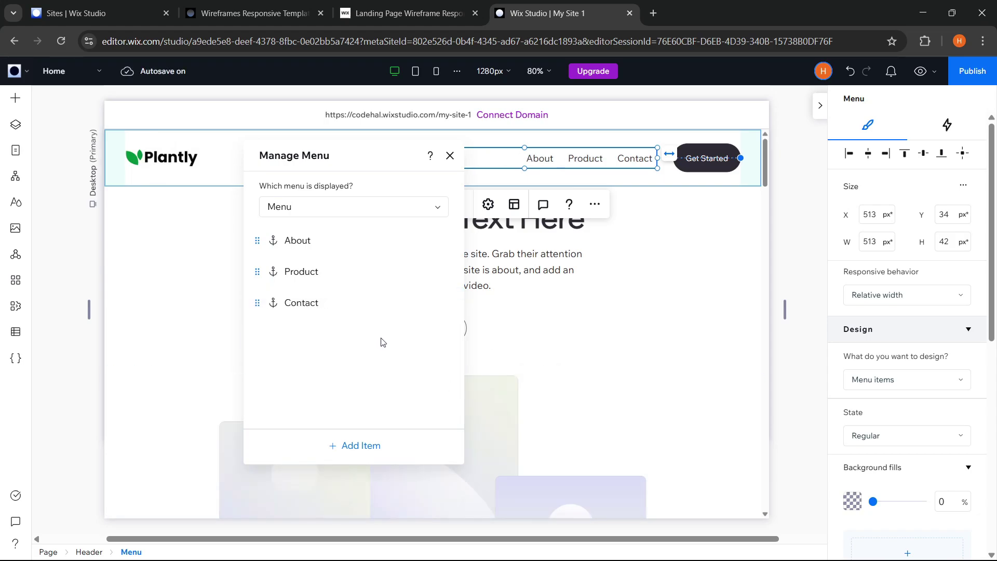
Browse the About item's link target options, then cancel unchanged and close Manage Menu.
left_click(447, 245)
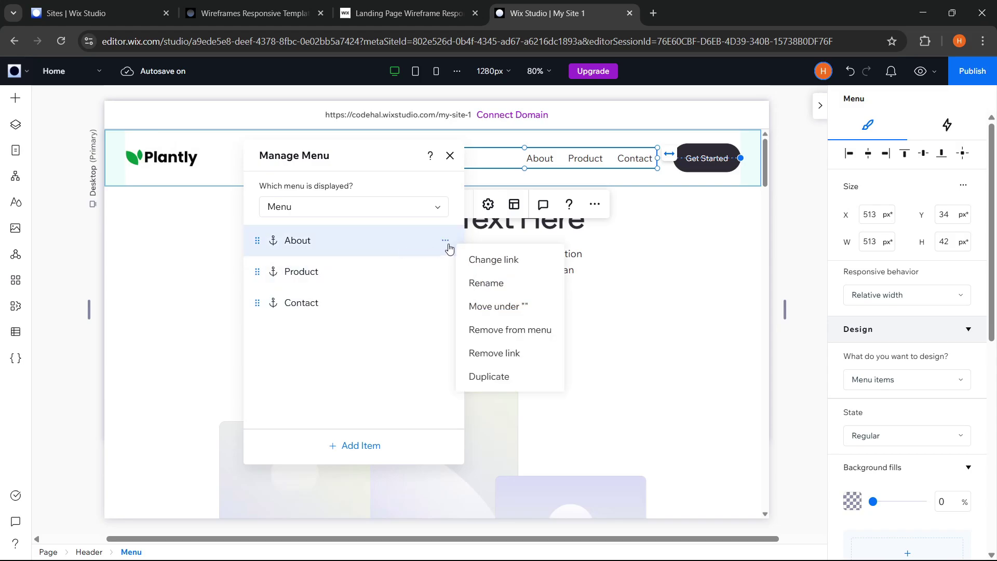
left_click(509, 265)
left_click(519, 302)
left_click(364, 248)
left_click(364, 247)
left_click(355, 229)
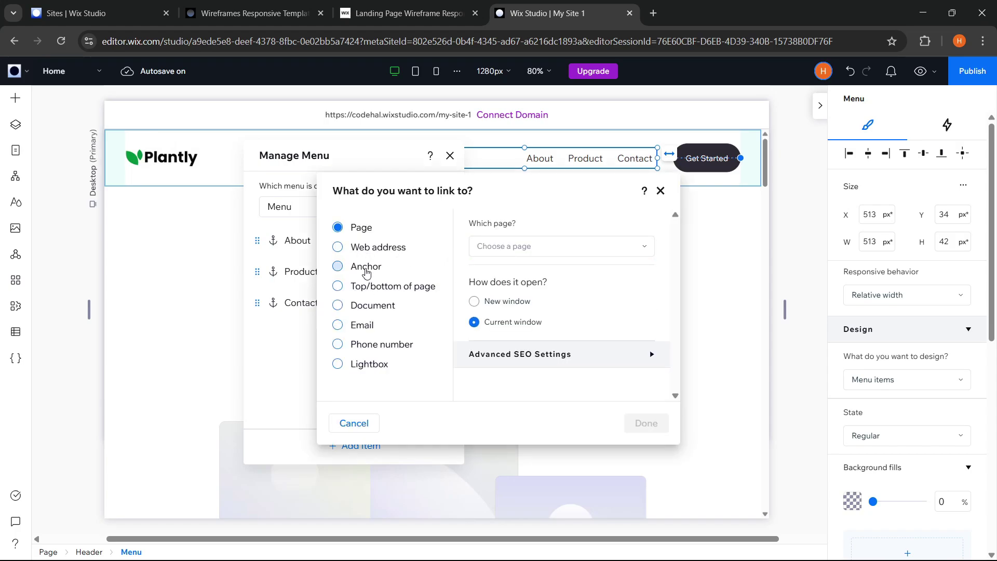
left_click(372, 287)
left_click(371, 306)
left_click(373, 326)
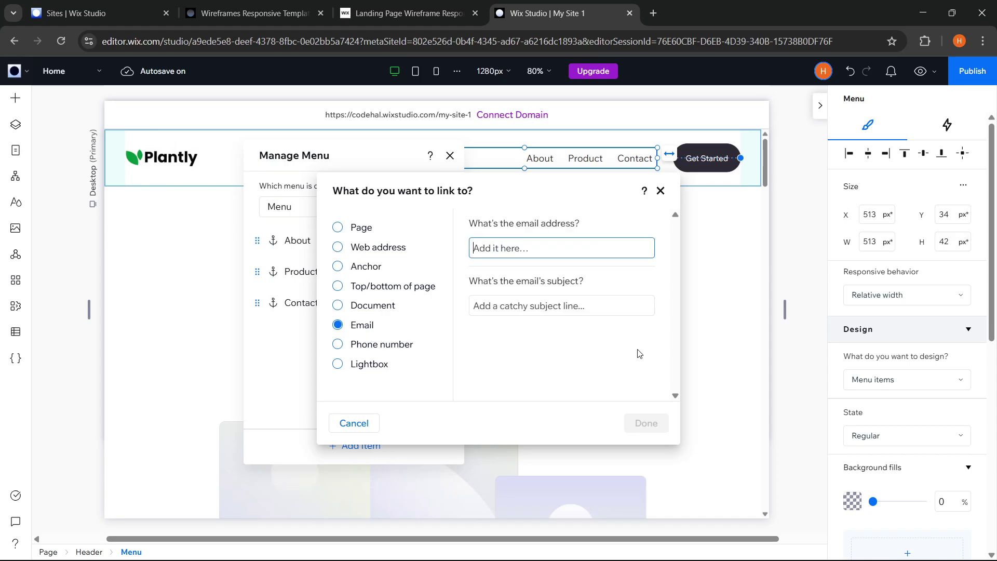
left_click(691, 320)
left_click(669, 317)
Generate AI title suggestions for the hero heading with the Welcome topic.
left_click(471, 221)
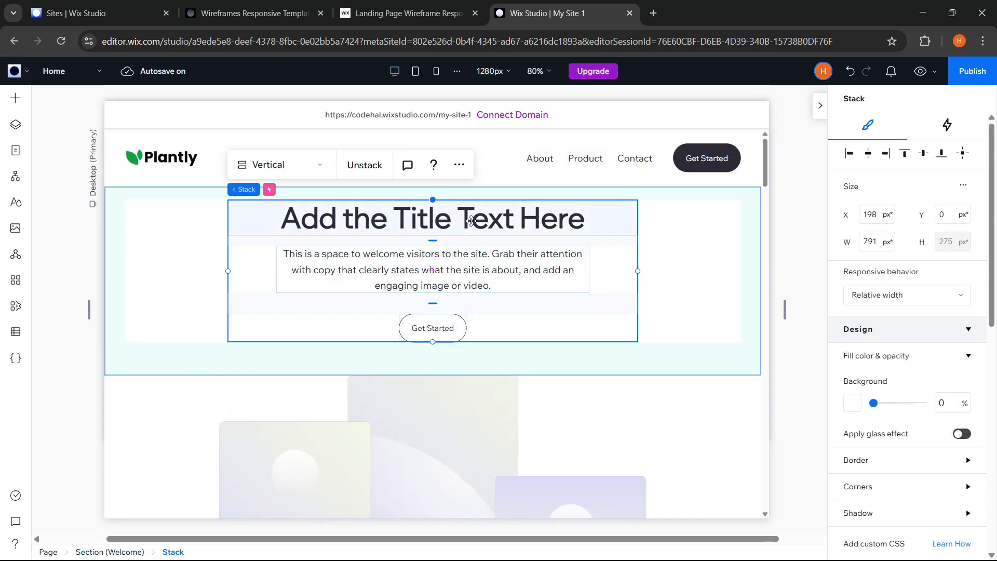
left_click(471, 221)
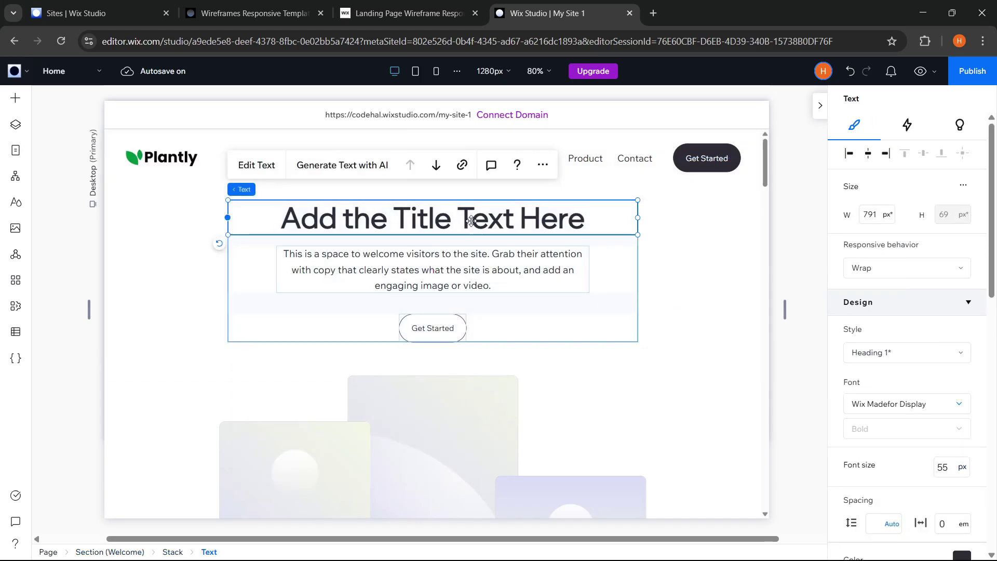
left_click(350, 166)
left_click_drag(254, 107, 676, 144)
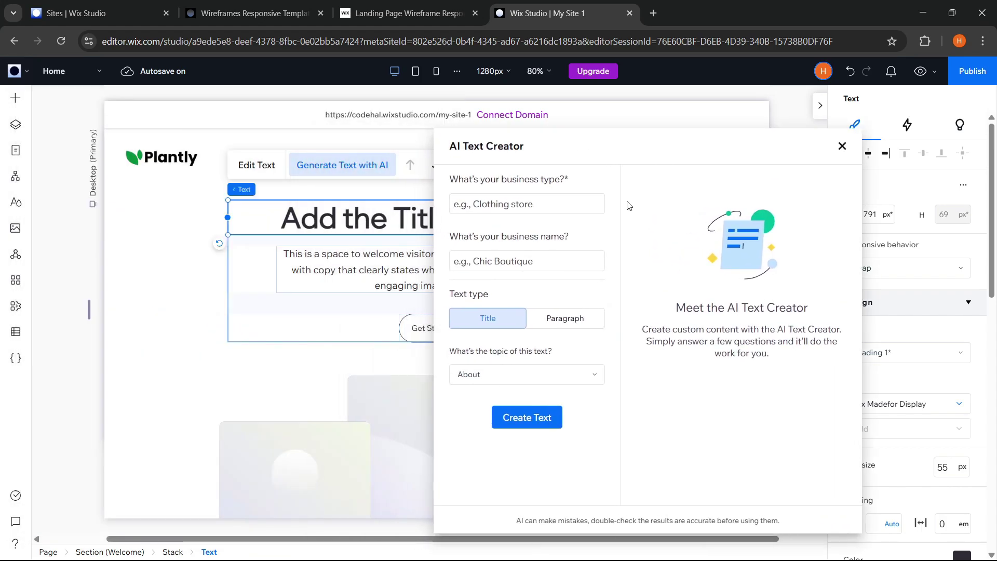
left_click(544, 203)
left_click(534, 262)
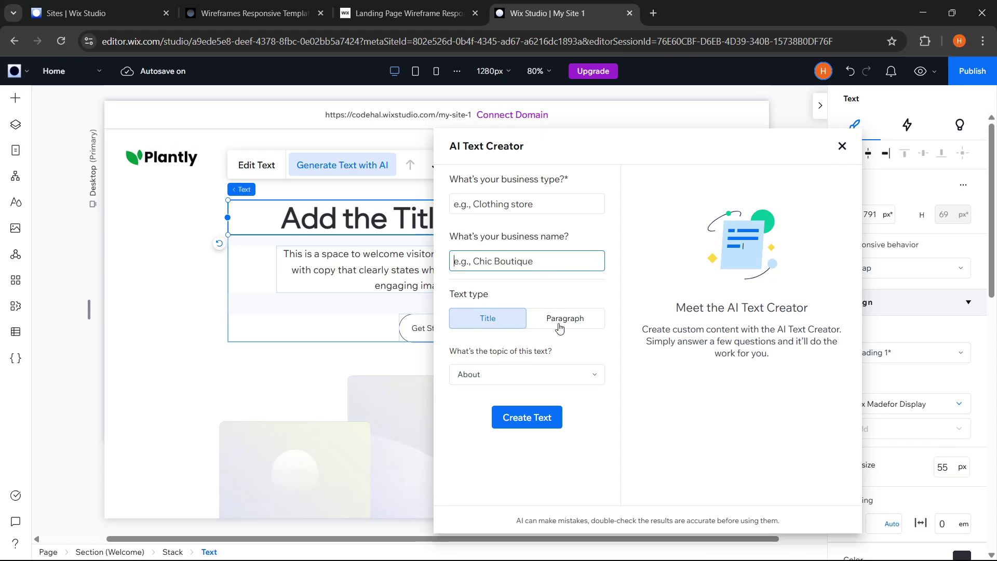
left_click(554, 378)
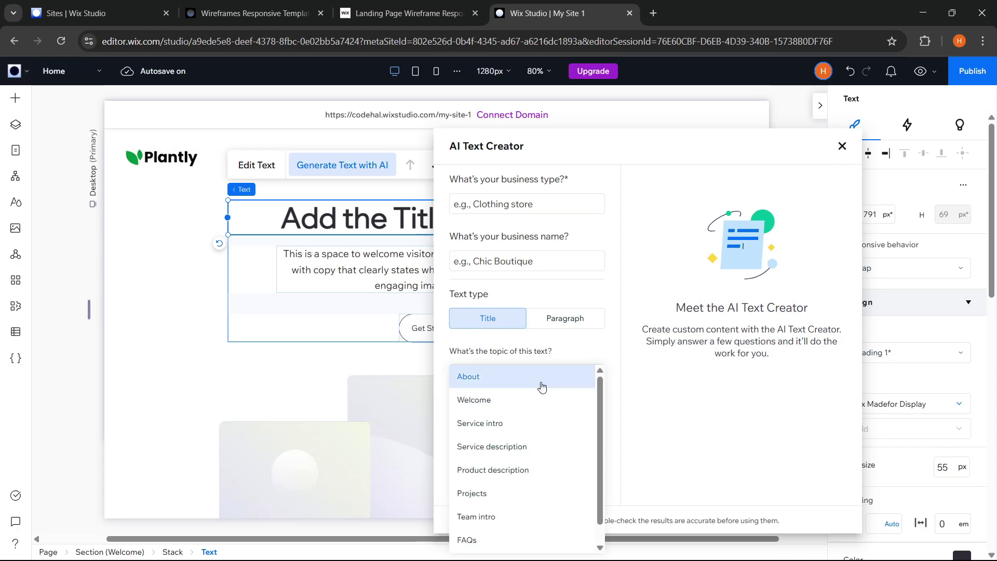
key("Return")
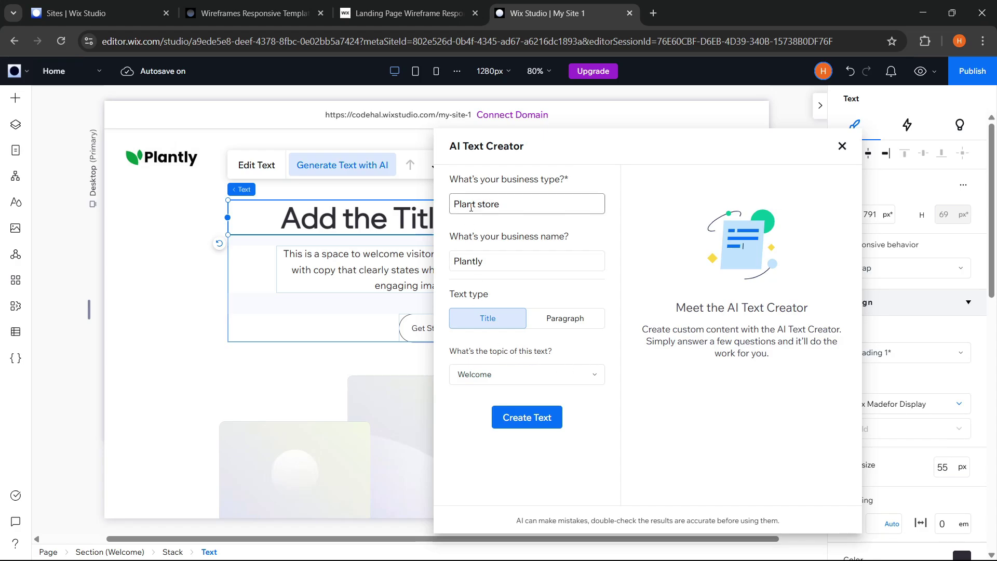
left_click(532, 425)
Regenerate the suggestions and apply Option 1, 'Welcome to Your Green Sanctuary'.
mouse_move(688, 214)
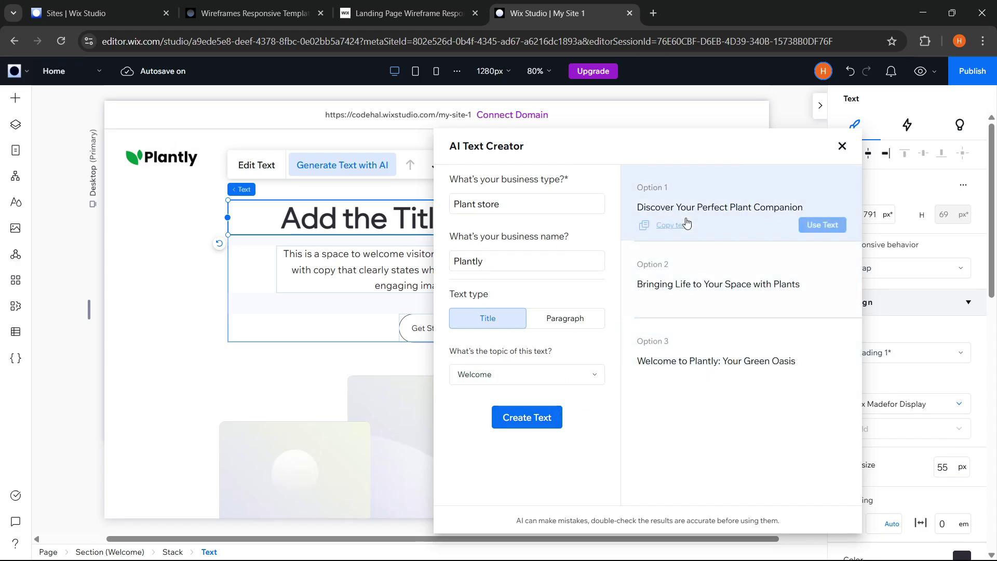
mouse_move(738, 342)
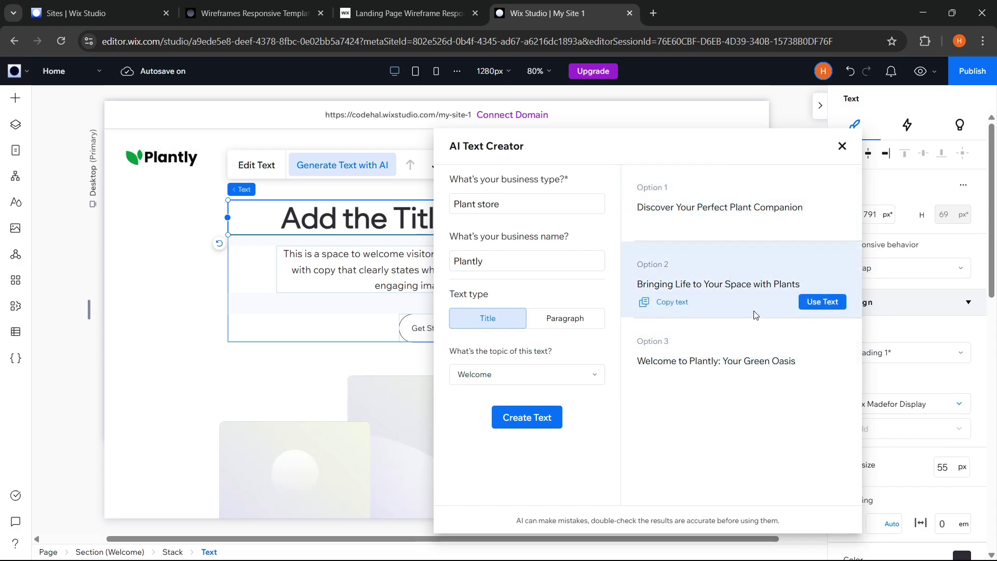
mouse_move(730, 216)
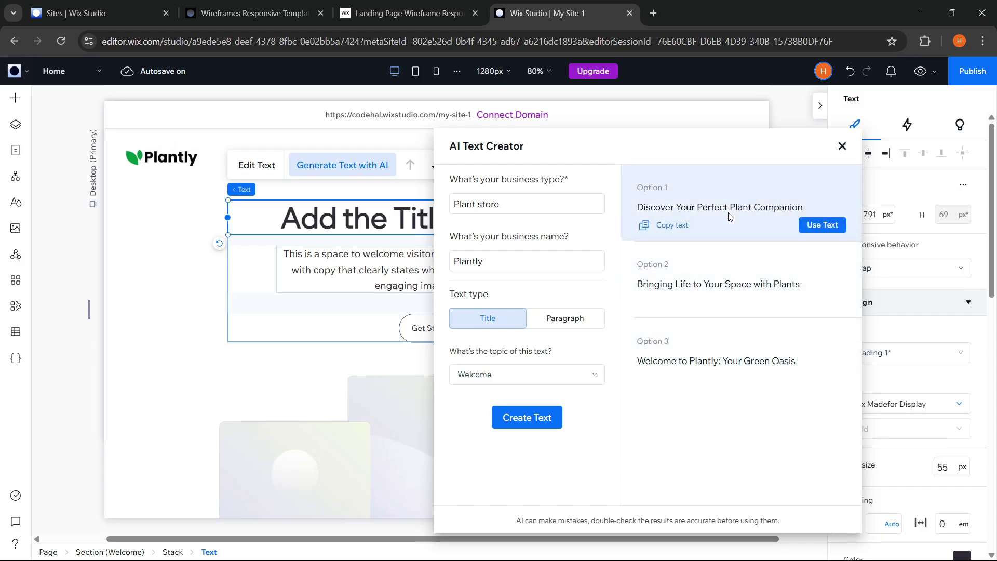
mouse_move(744, 280)
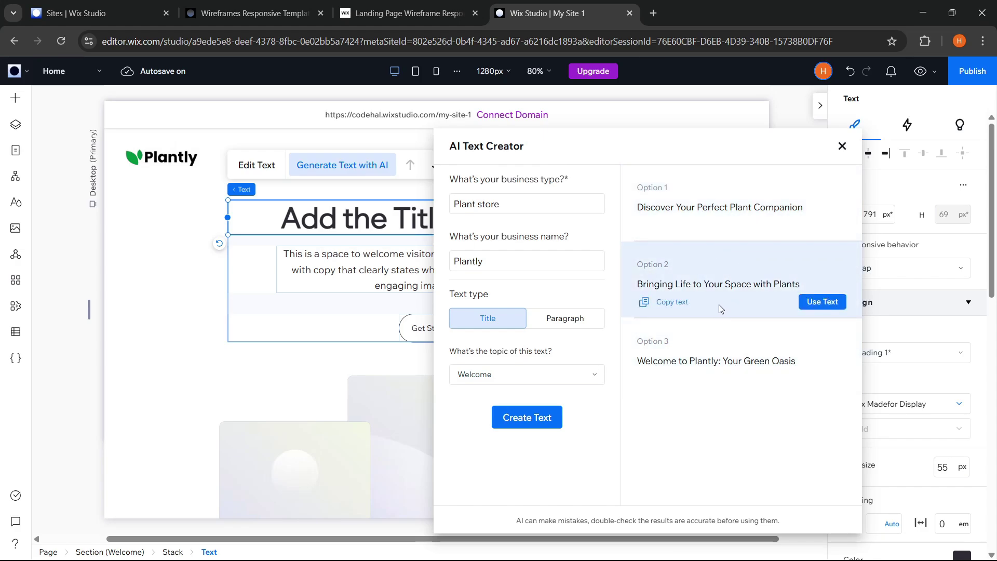
left_click(538, 425)
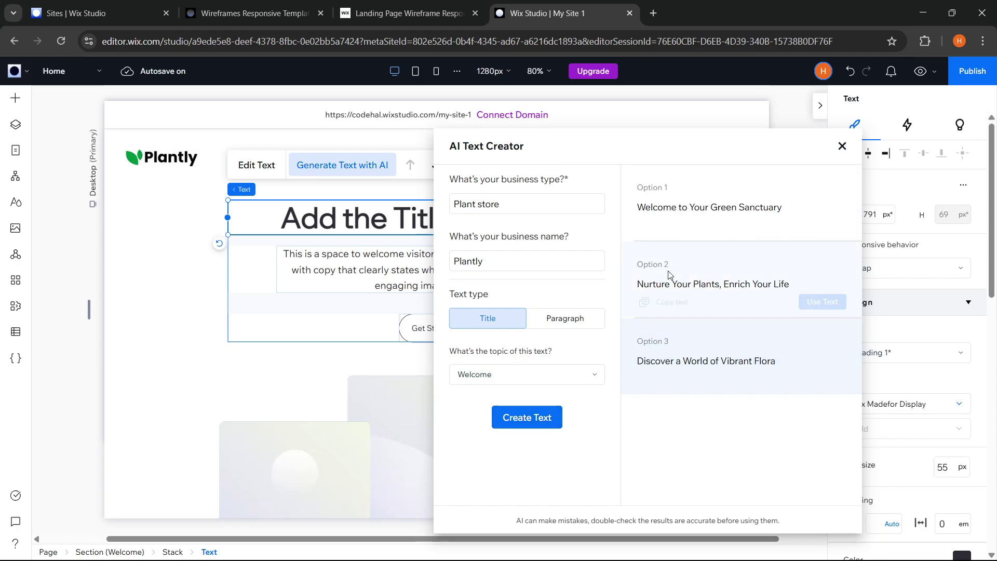
mouse_move(732, 226)
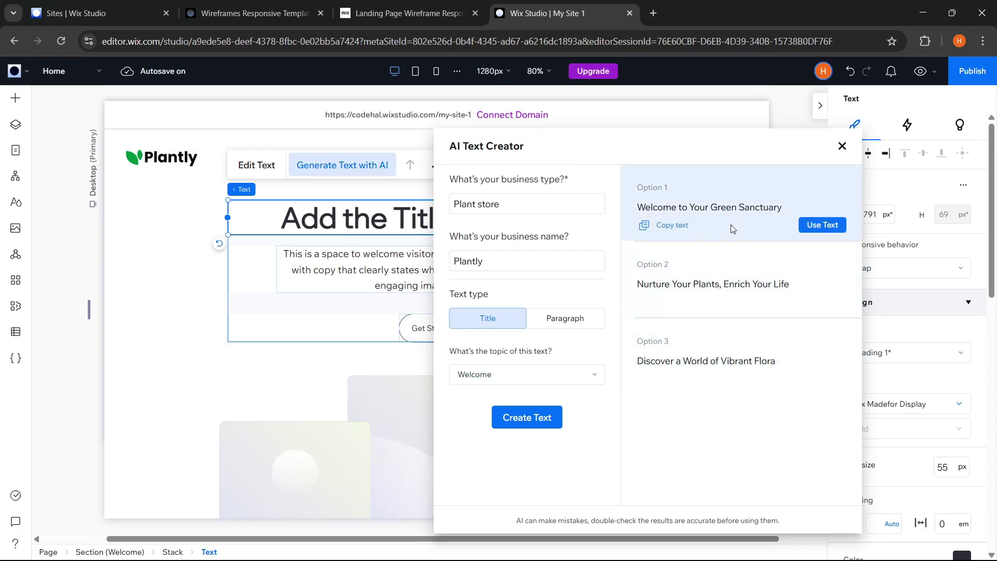
left_click(822, 230)
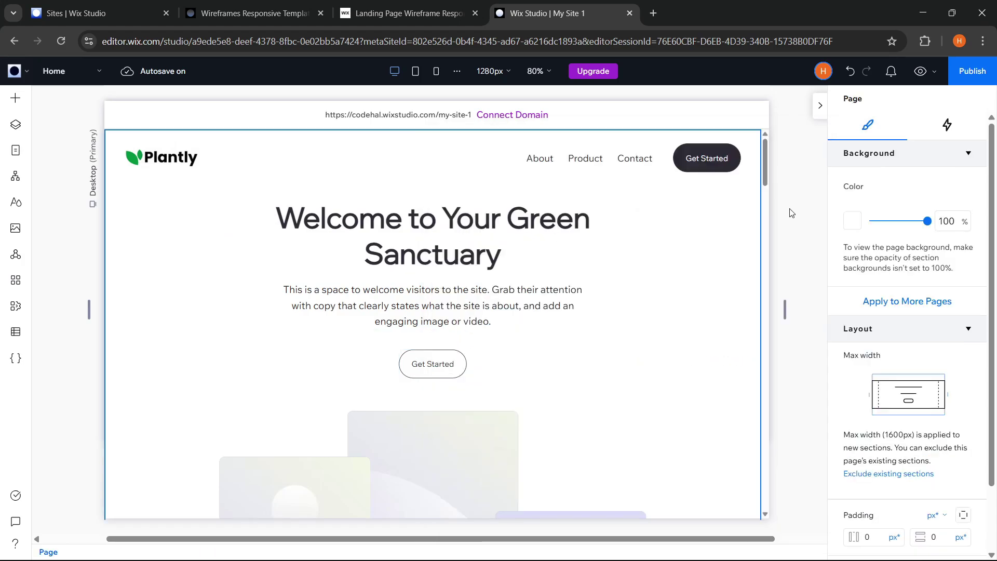
Generate AI paragraph options for the hero's placeholder text using the Welcome topic.
left_click(445, 299)
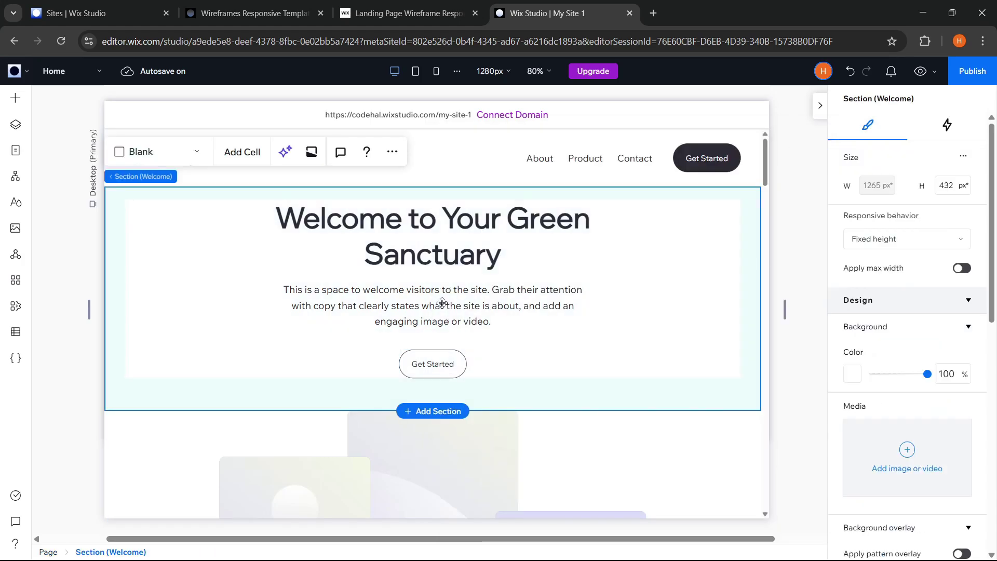
left_click(445, 300)
left_click(390, 246)
left_click_drag(232, 142, 704, 138)
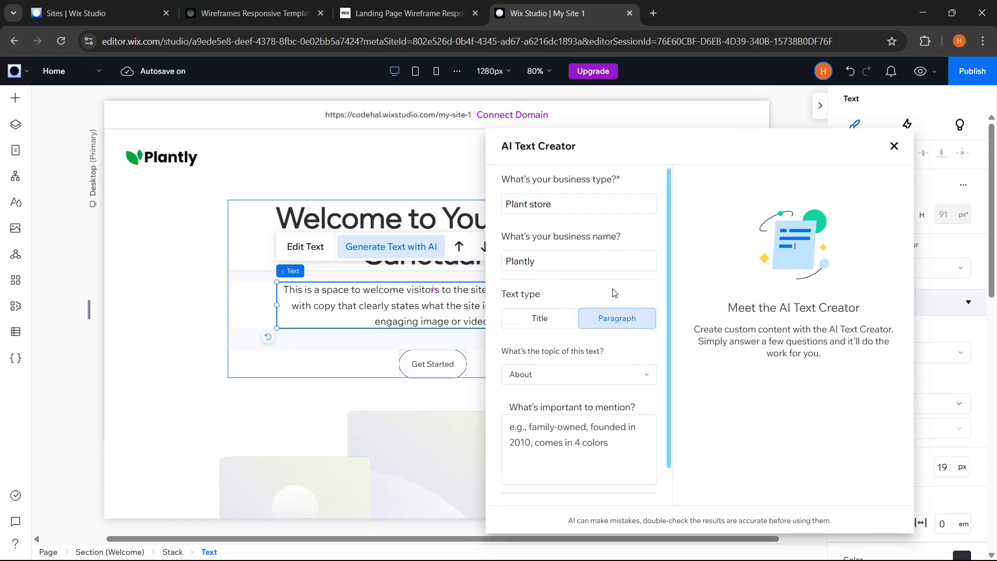
left_click(583, 375)
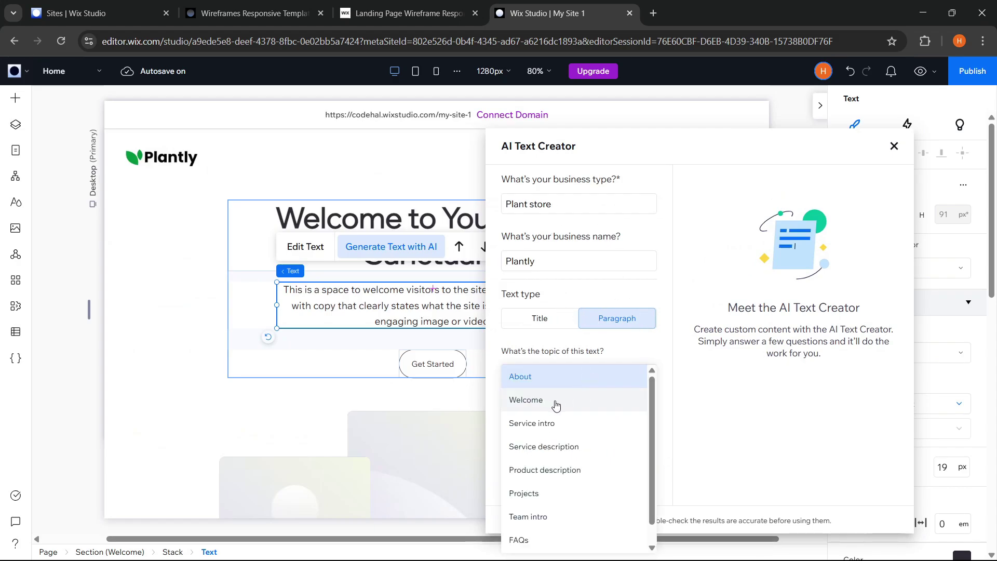
left_click(555, 406)
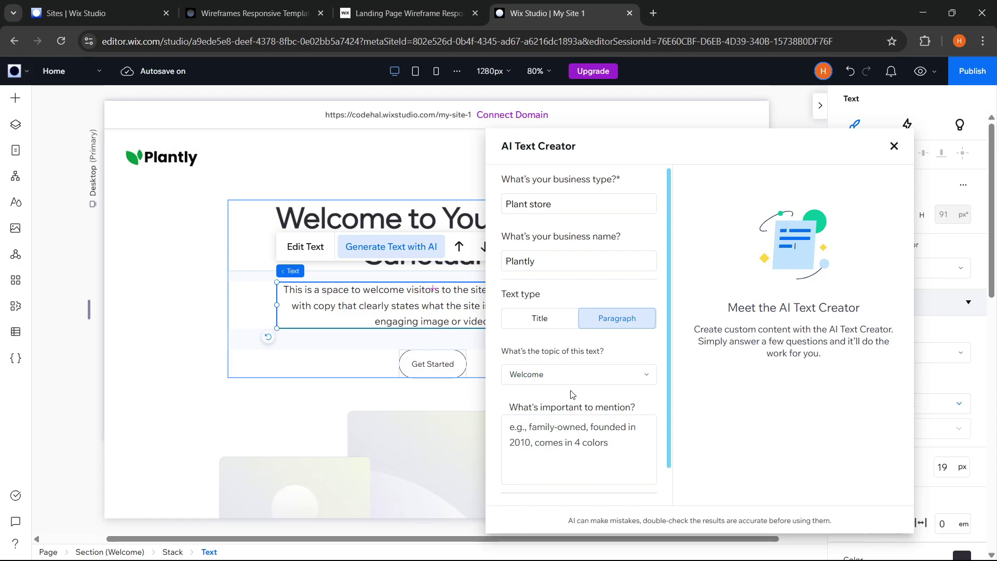
scroll(572, 394, "down", 1)
left_click(582, 396)
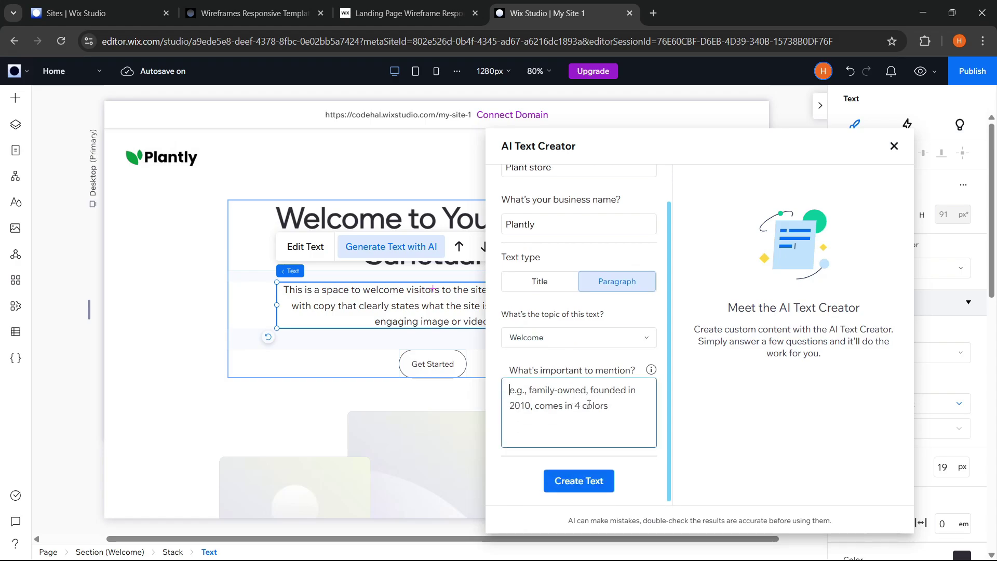
left_click(581, 487)
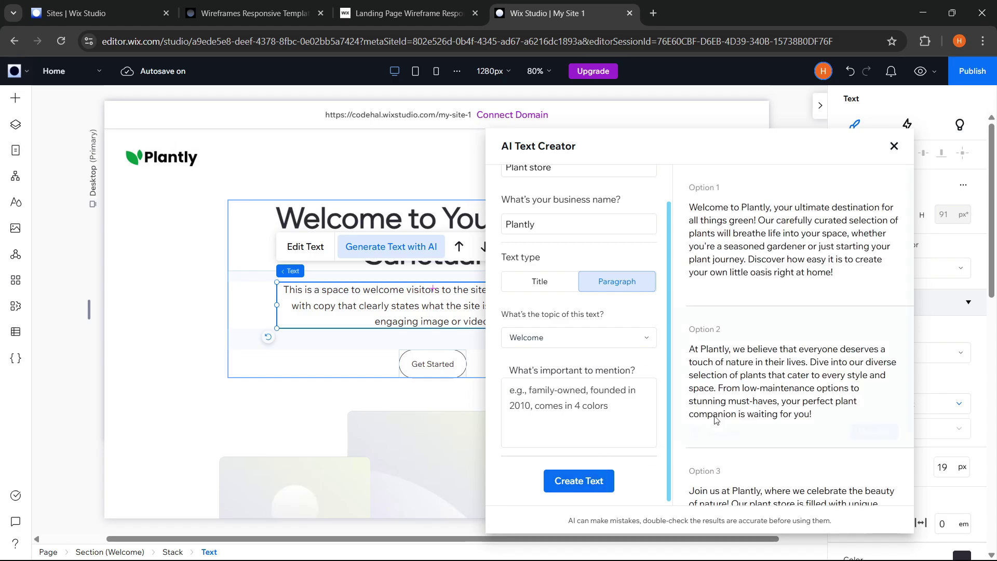
Add key points about the plants, regenerate, and apply Option 2 to the paragraph.
scroll(813, 404, "down", 2)
scroll(800, 290, "up", 2)
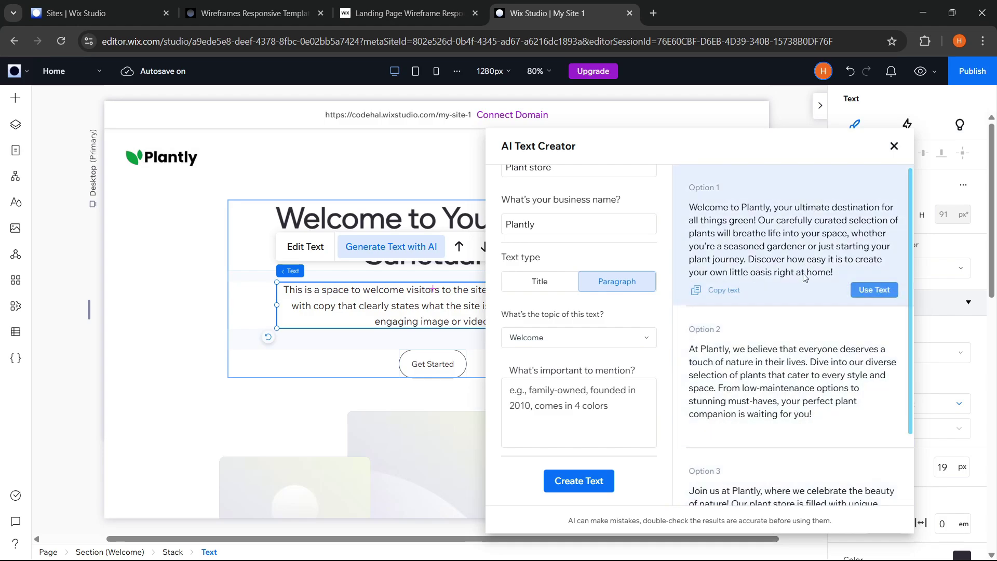
left_click(606, 405)
type("indoor plants, modern design, easy care, good for homes and offices")
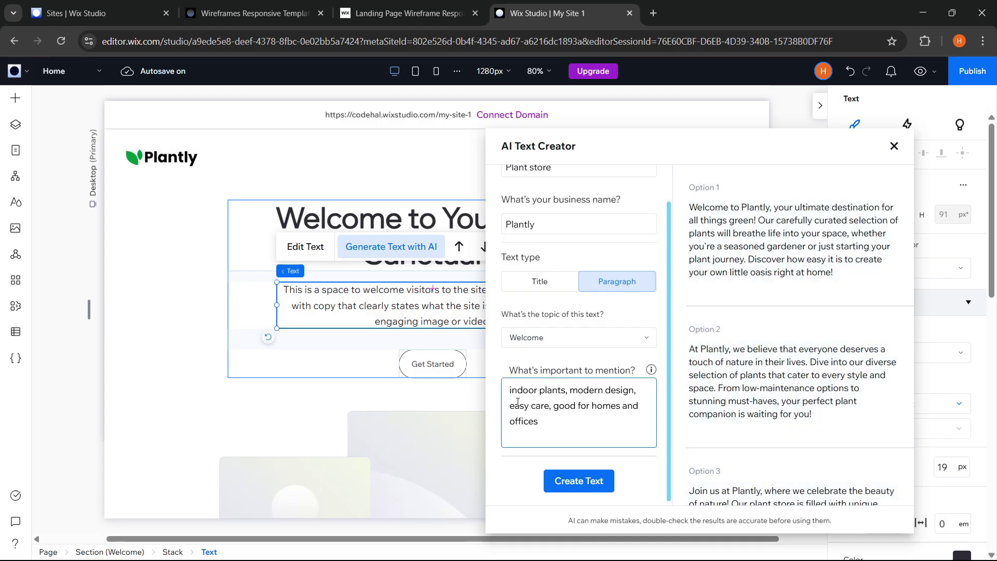
key("ctrl+a")
left_click(579, 432)
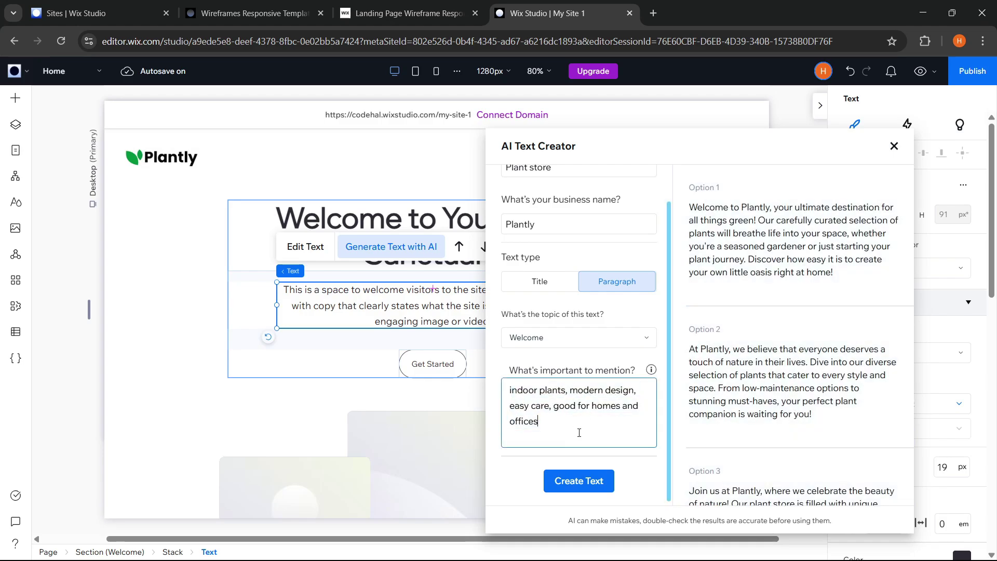
left_click(592, 487)
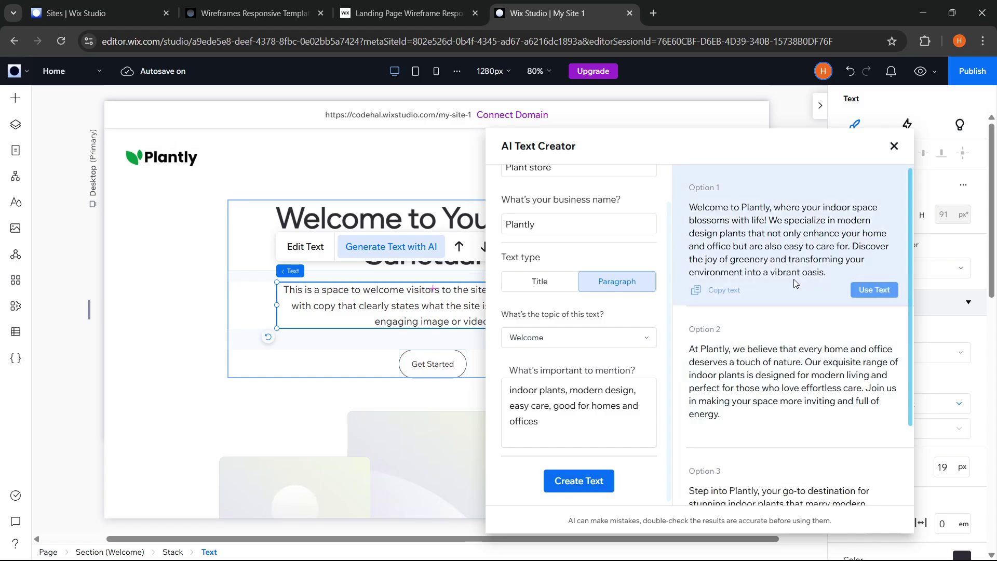
scroll(790, 384, "down", 2)
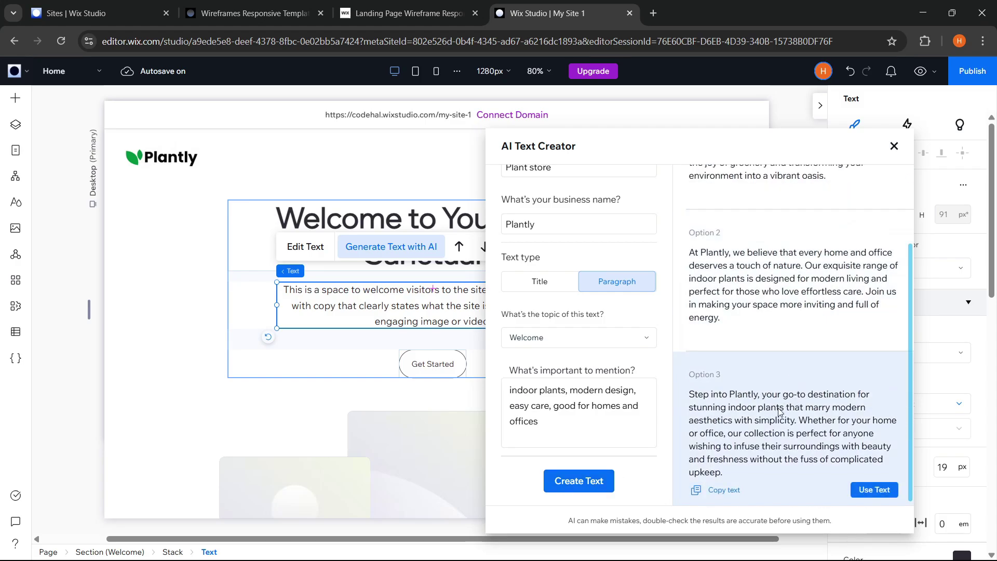
scroll(779, 411, "up", 2)
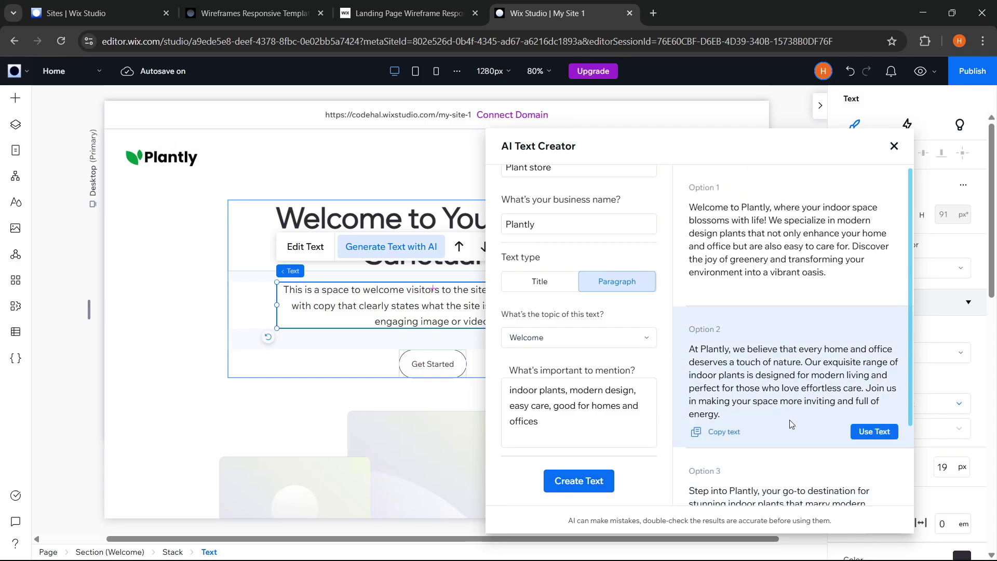
left_click(876, 433)
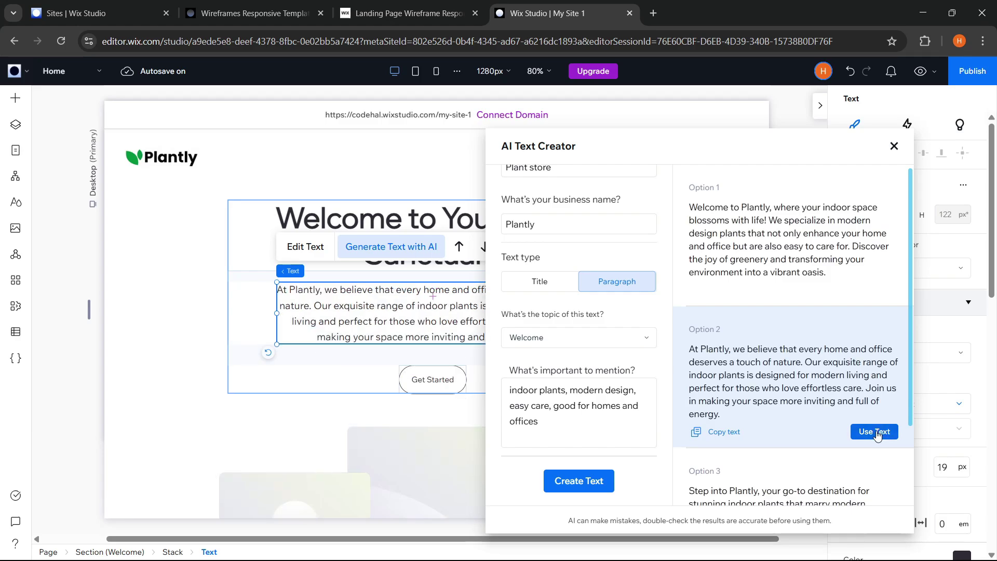
left_click(785, 123)
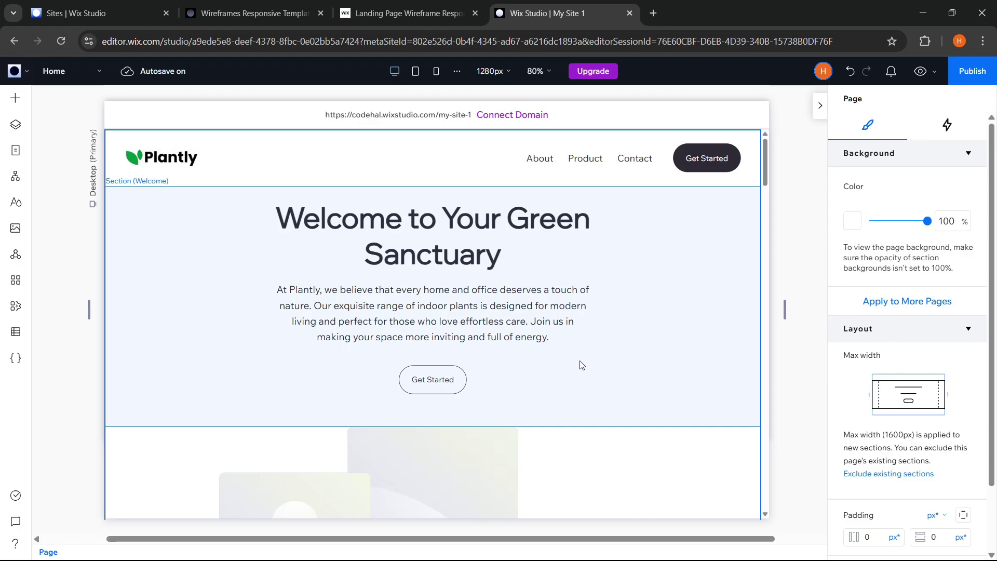
Generate a Fantasy-style AI image of glowing houseplants in an enchanted room, then create another version.
left_click(17, 228)
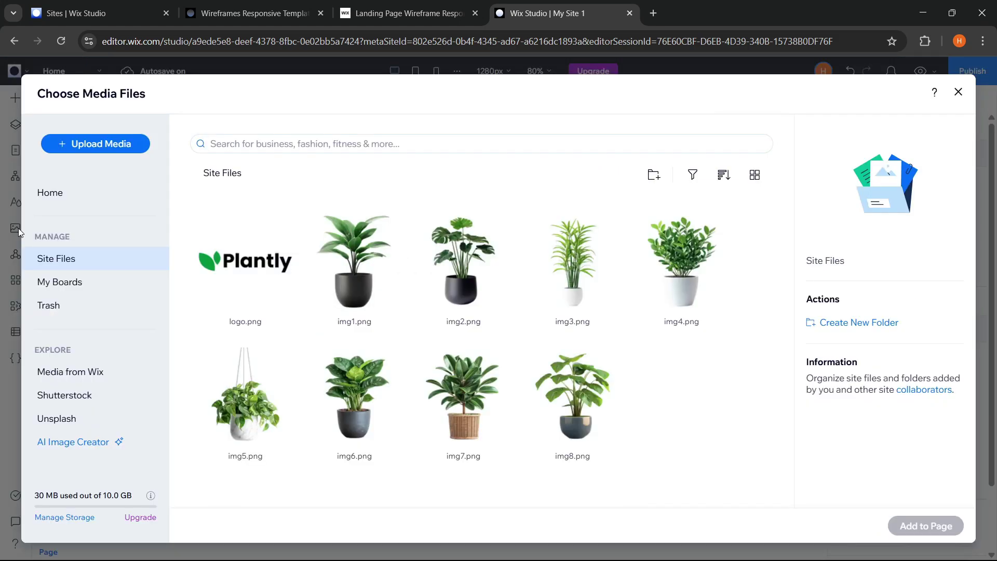
left_click(84, 450)
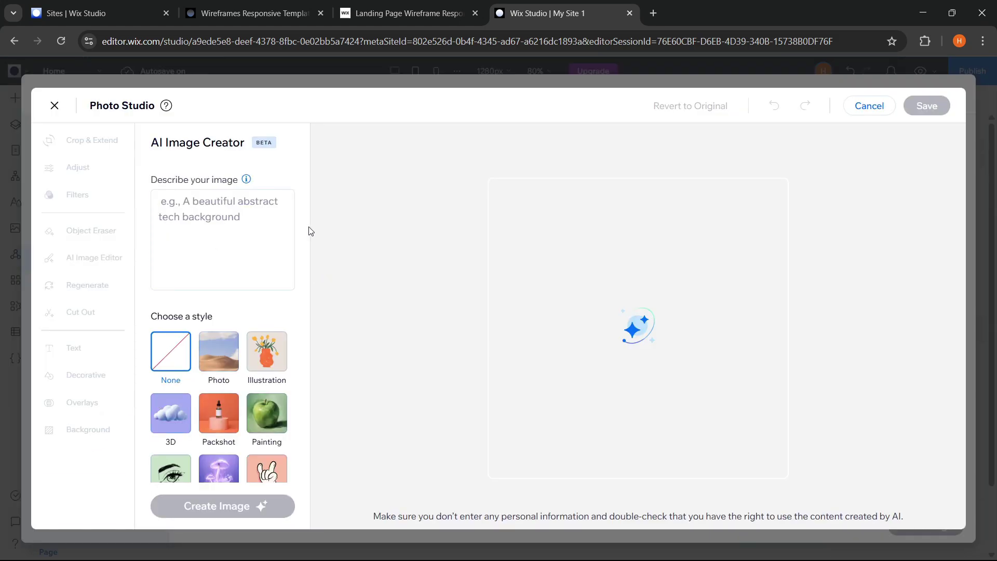
left_click(203, 211)
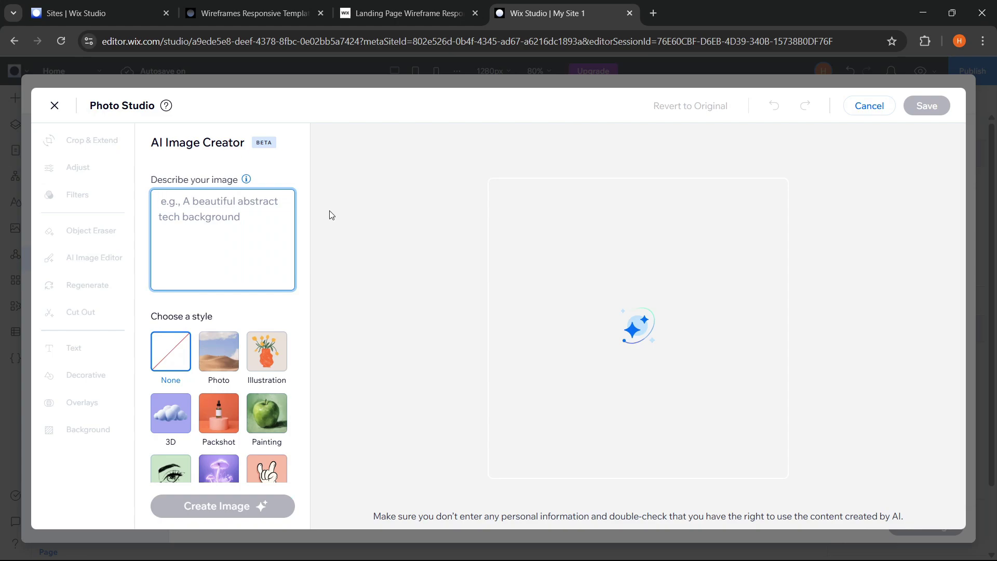
type("Magical glowing houseplants in a cozy enchanted room, with floating sparkles and soft mystical lighting")
key("ctrl+a")
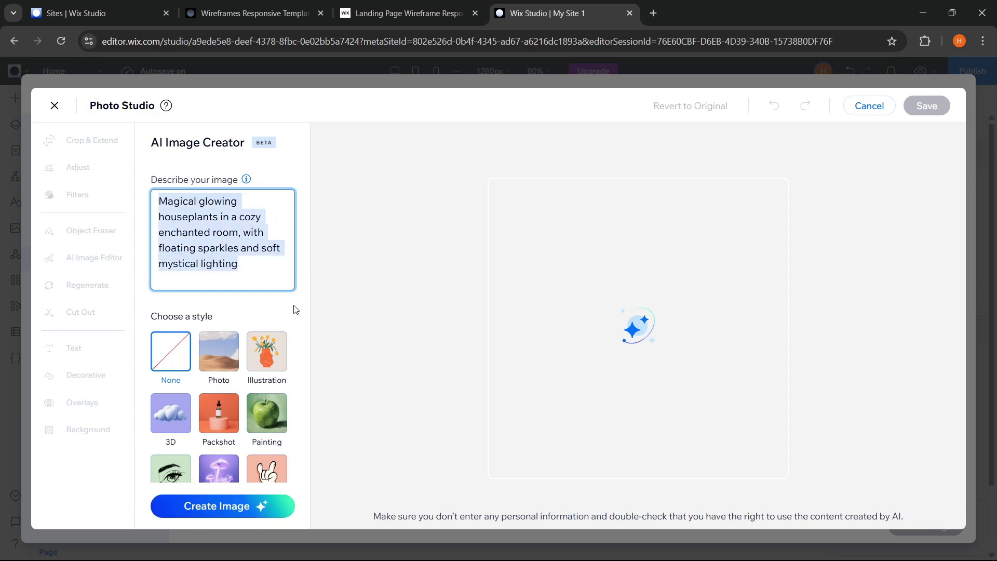
scroll(295, 310, "down", 2)
left_click(222, 389)
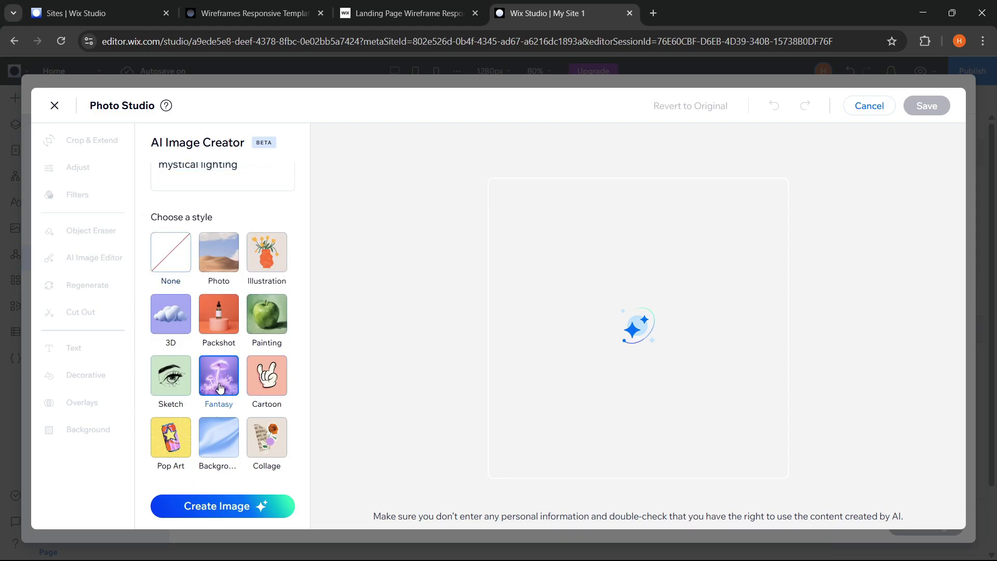
left_click(232, 507)
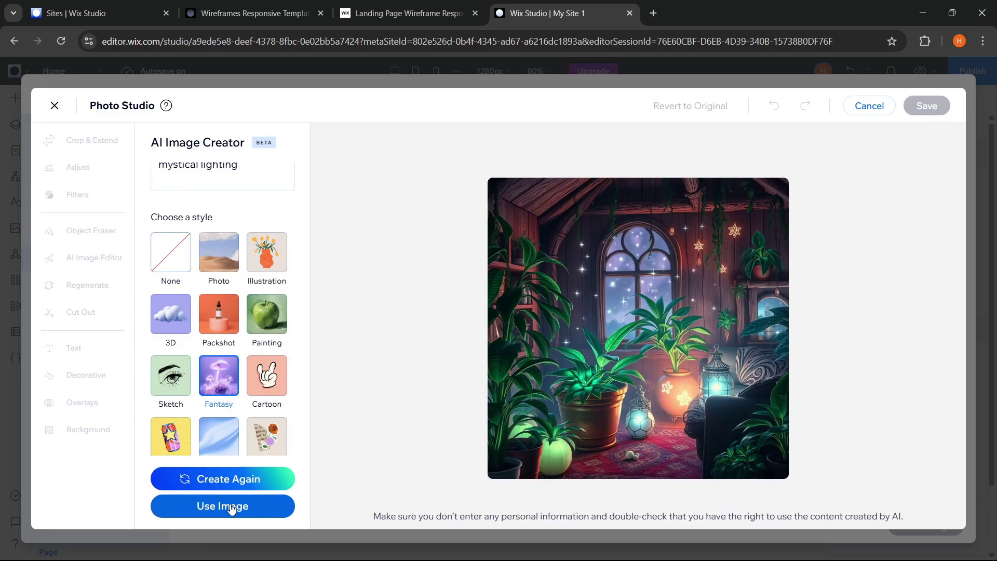
mouse_move(593, 329)
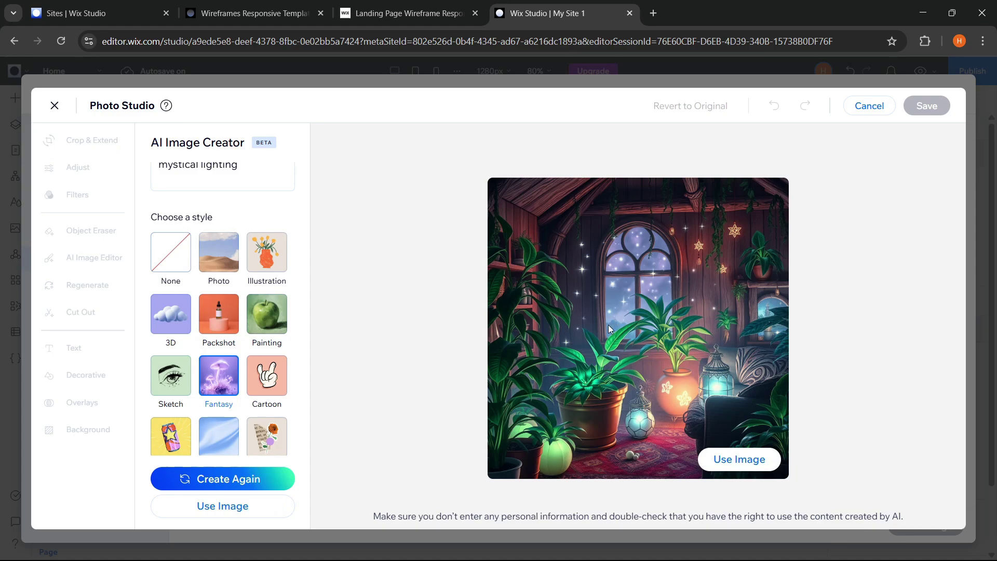
left_click(234, 479)
mouse_move(576, 359)
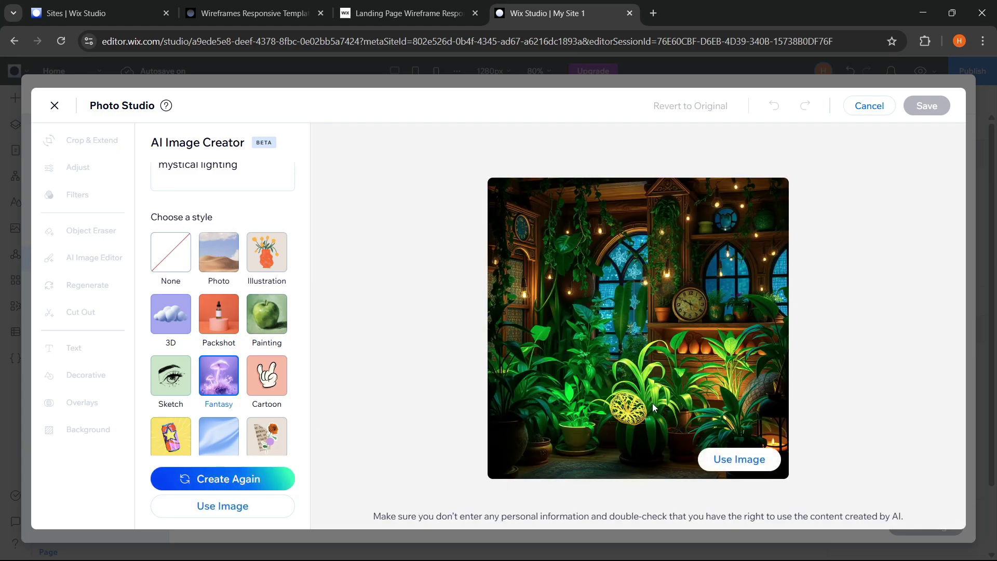
Extend the generated image to a 9:16 ratio with AI-filled sides.
left_click(743, 460)
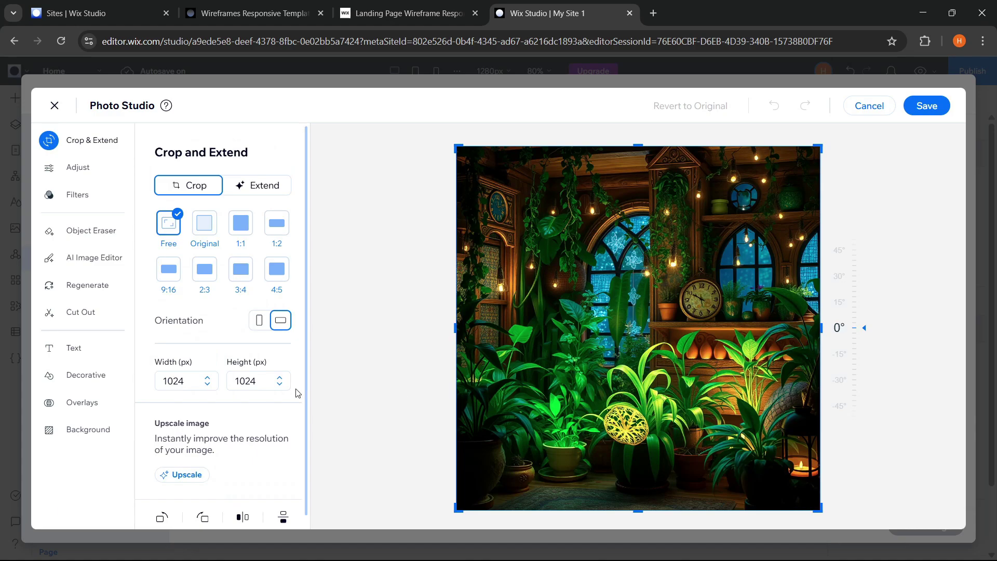
left_click(265, 187)
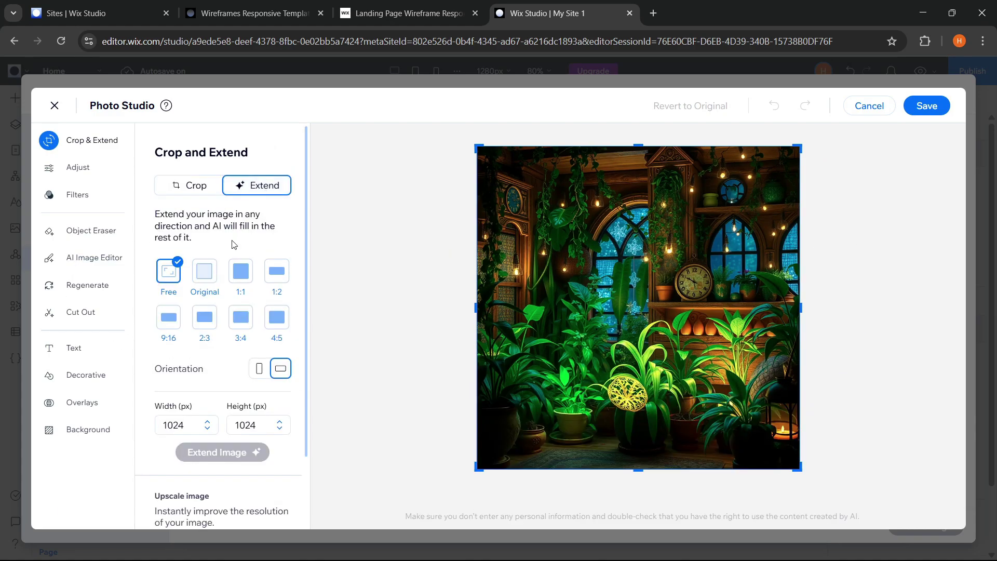
left_click(168, 318)
left_click(217, 453)
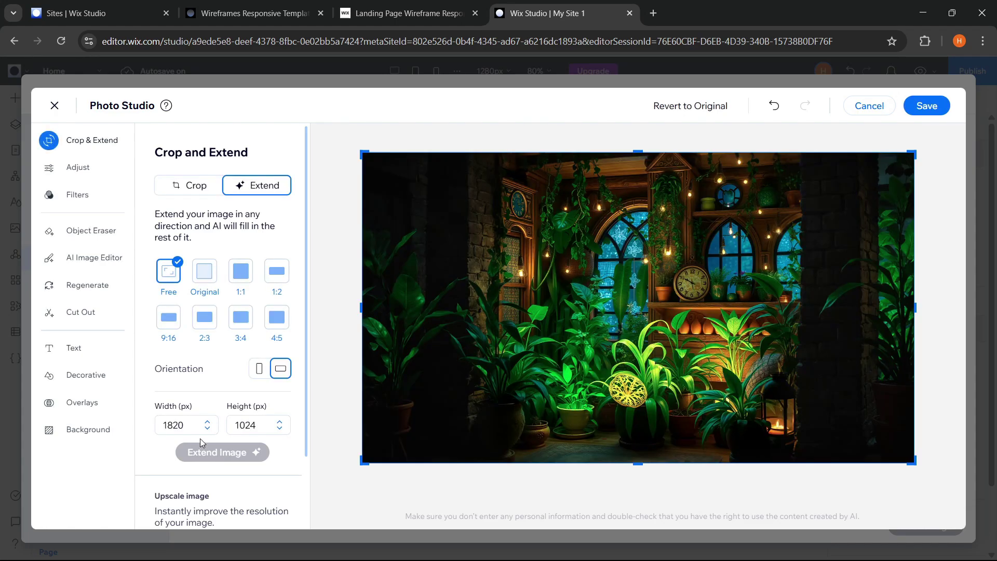
Raise the image's brightness and contrast, keep the Original filter, and save it.
left_click(78, 167)
left_click_drag(223, 235, 257, 235)
left_click_drag(222, 279, 244, 286)
left_click(77, 195)
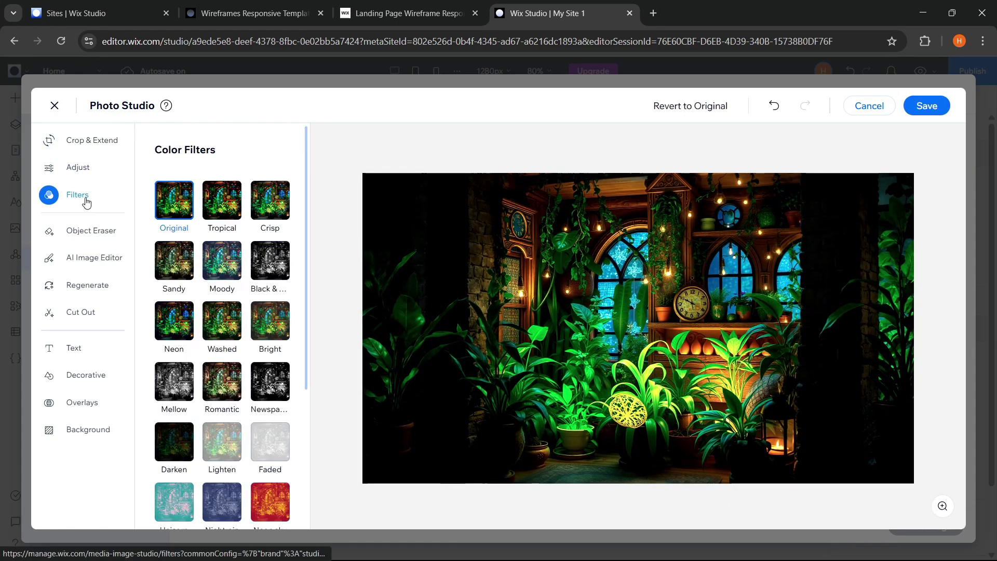
left_click(270, 260)
left_click(174, 321)
left_click(175, 208)
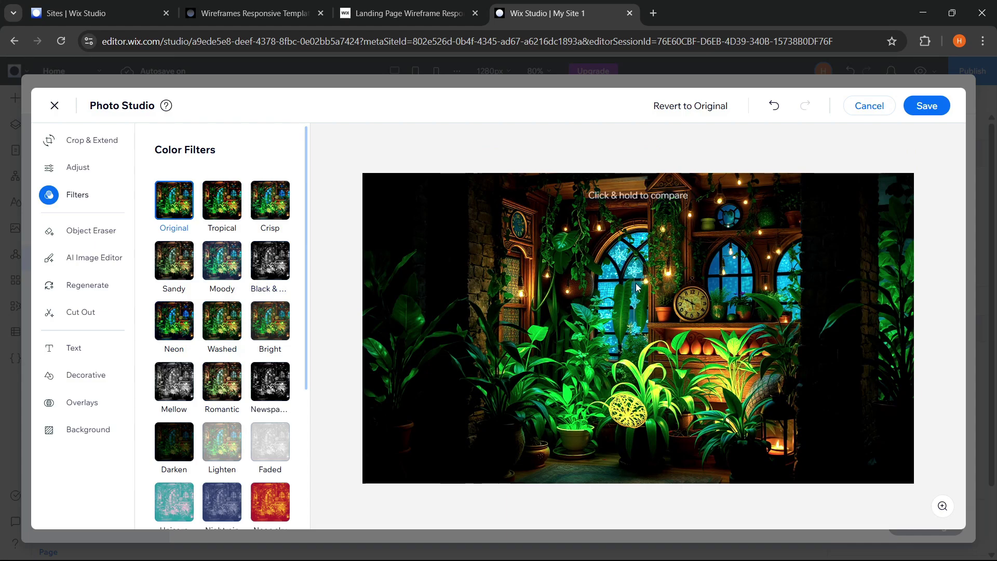
left_click(929, 109)
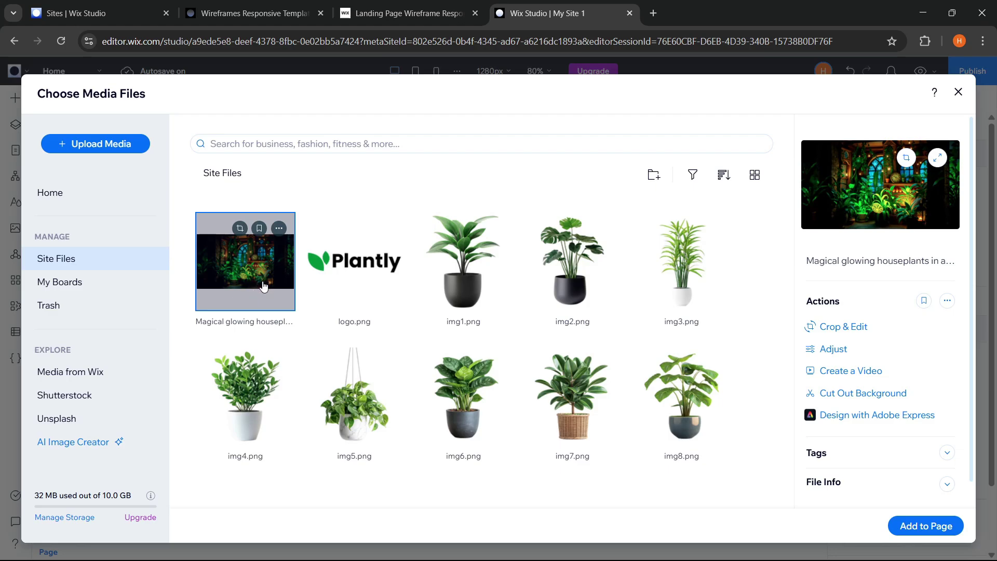
Open the AI Image Creator and close it without generating anything.
left_click(109, 444)
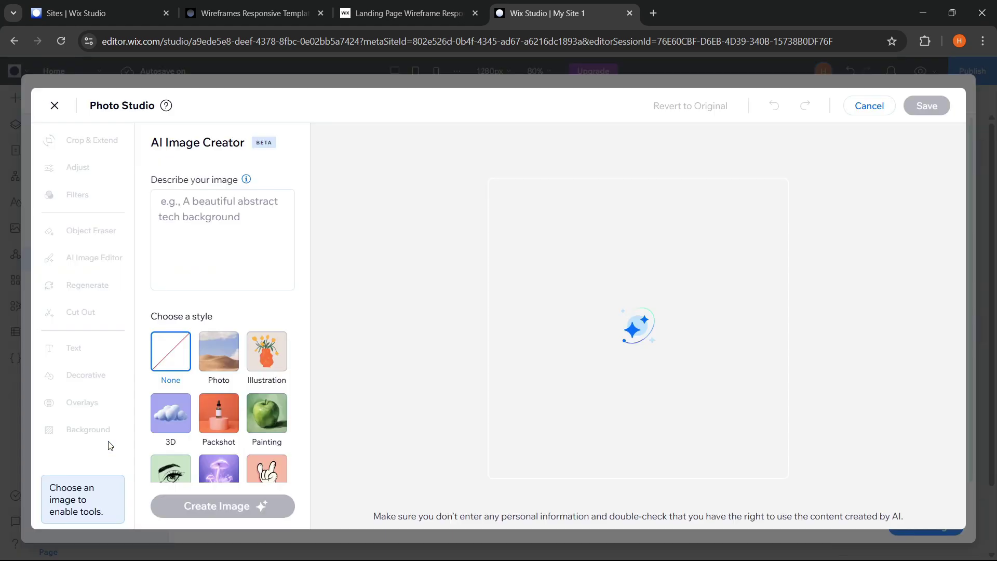
left_click(237, 235)
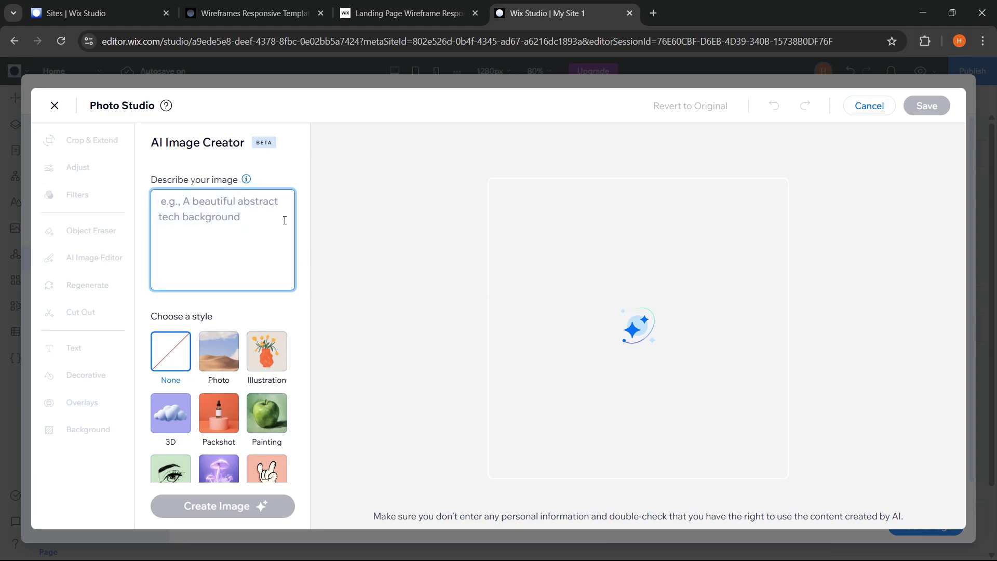
left_click(373, 212)
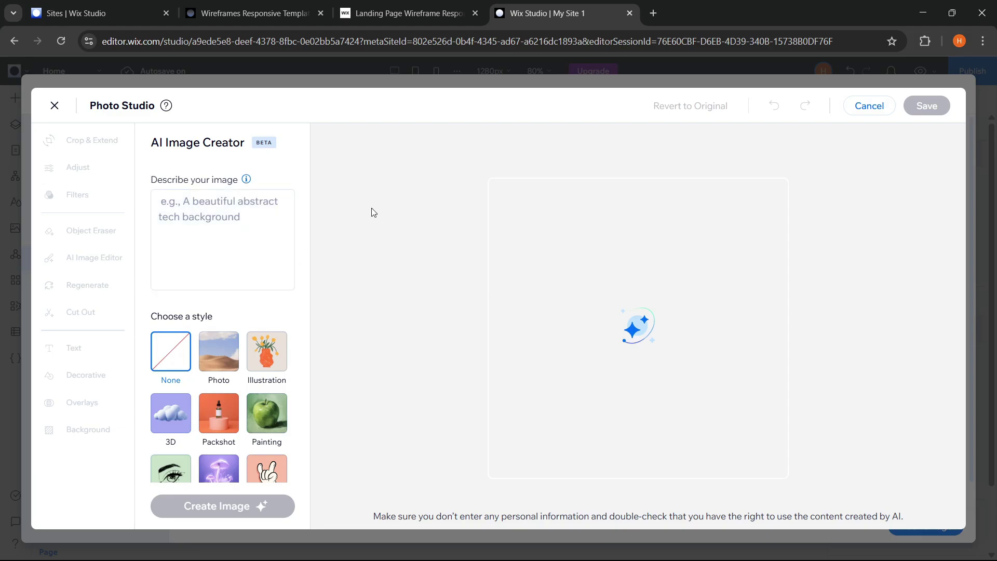
left_click(55, 105)
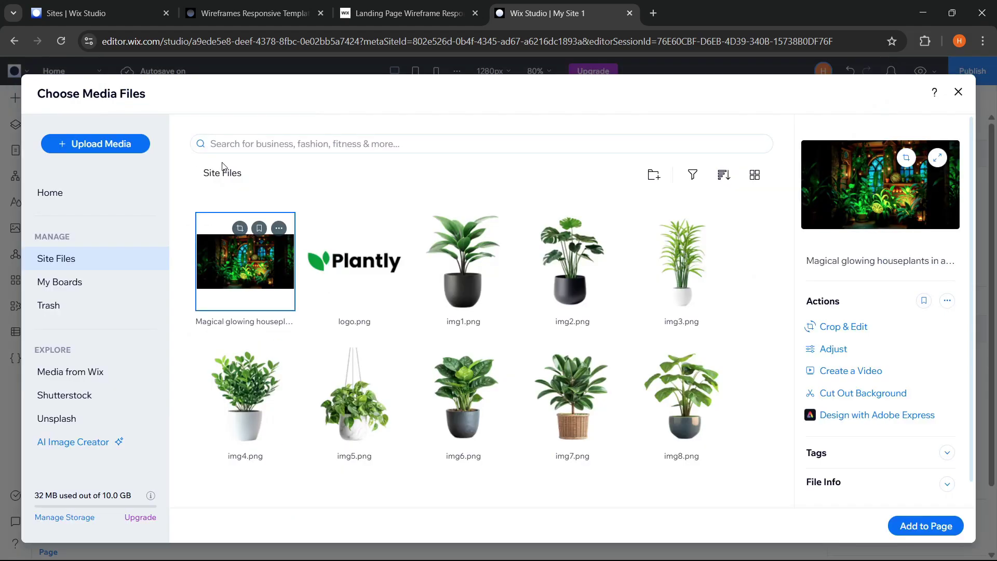
Add the houseplants image to the empty section at 644 × 362 px, right side, vertically centred.
left_click(958, 91)
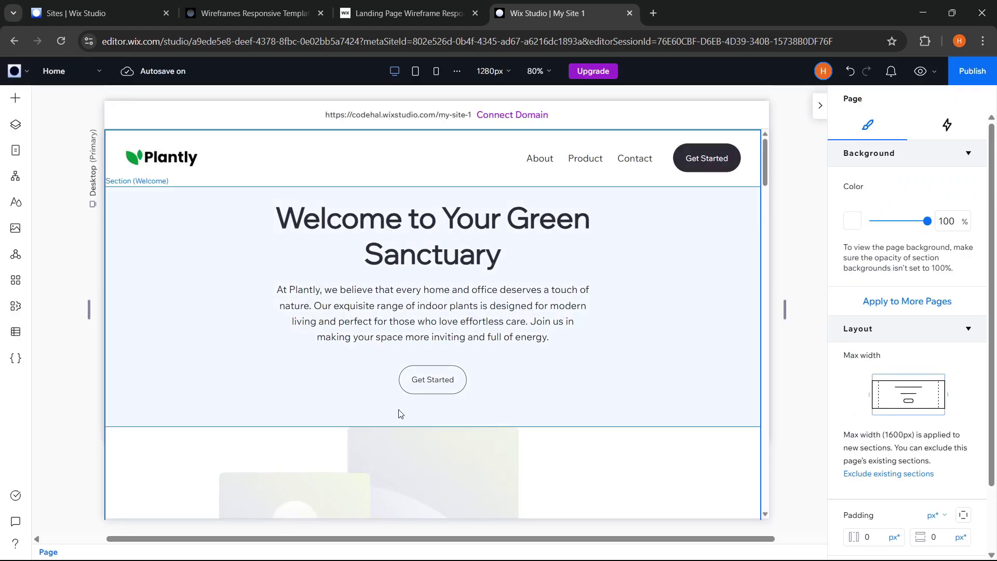
scroll(434, 424, "down", 5)
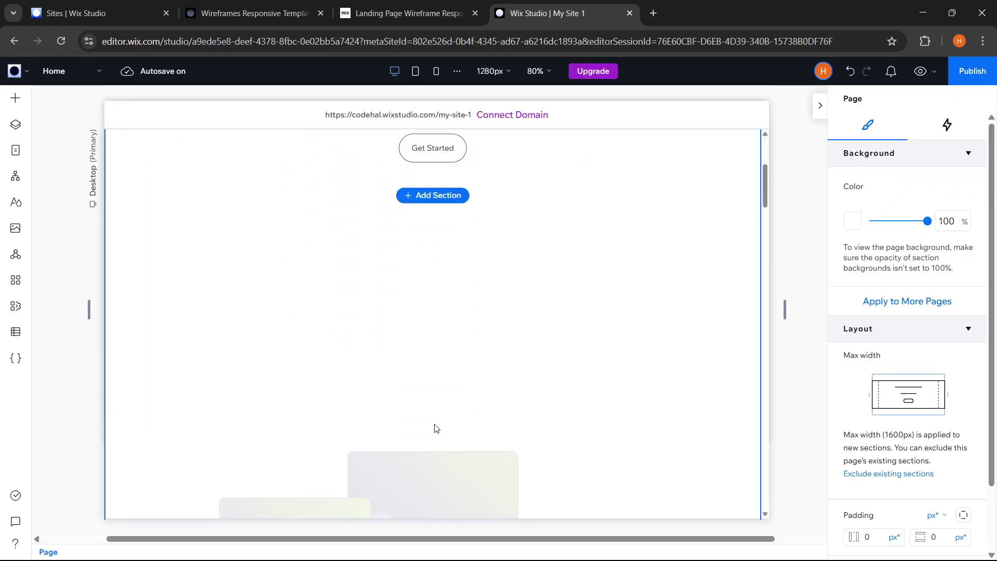
left_click(441, 424)
left_click(16, 228)
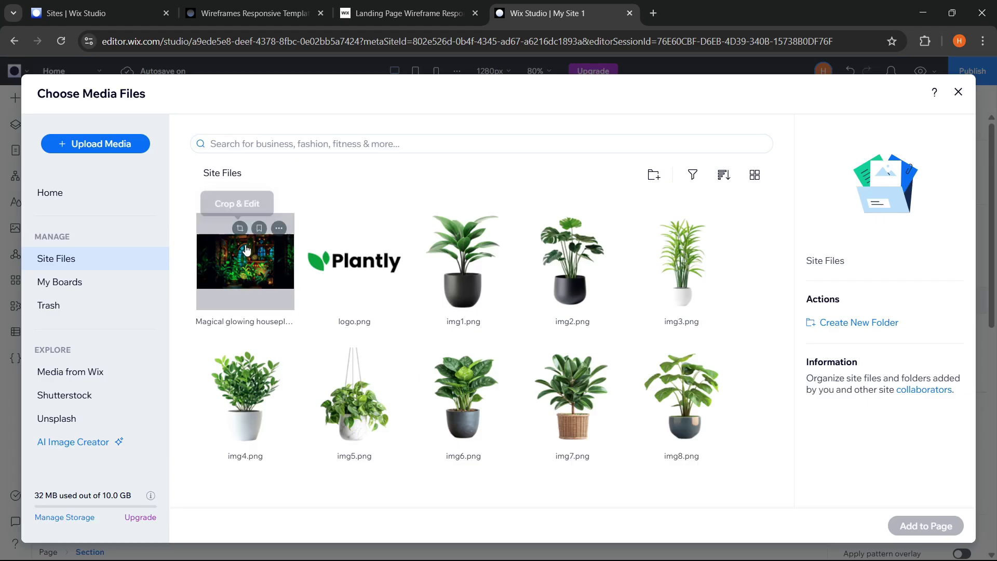
left_click(244, 260)
left_click(901, 528)
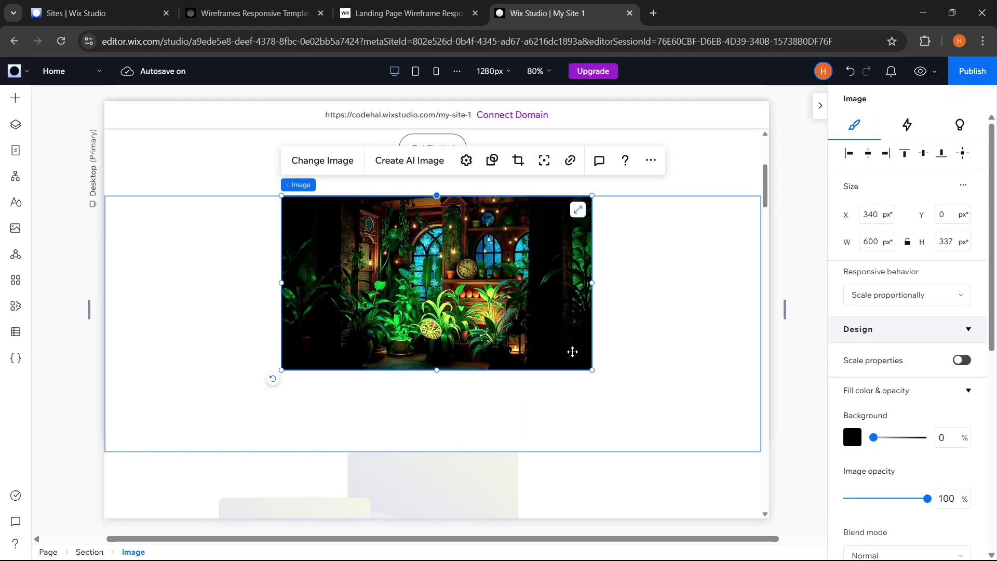
left_click_drag(590, 370, 616, 391)
left_click_drag(513, 341, 635, 309)
left_click(923, 154)
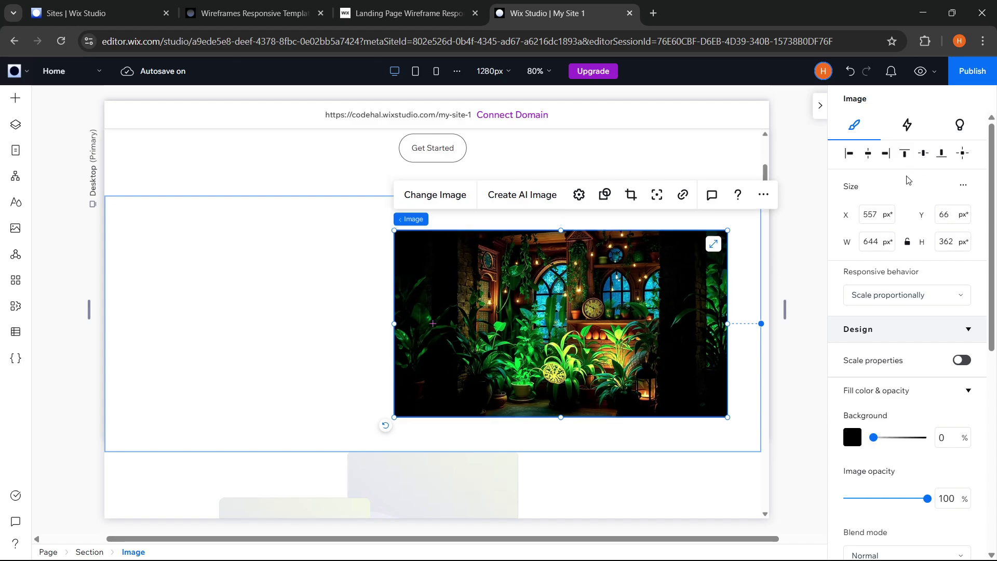
Give the houseplants image an entrance animation, trying Shutters and Flip before settling on Float.
left_click(908, 126)
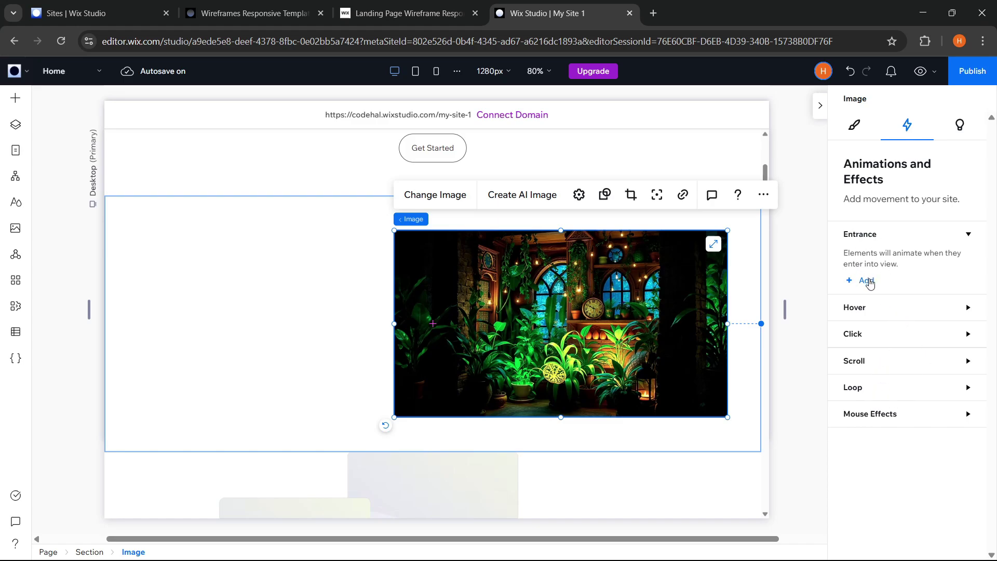
left_click(866, 280)
scroll(906, 322, "down", 2)
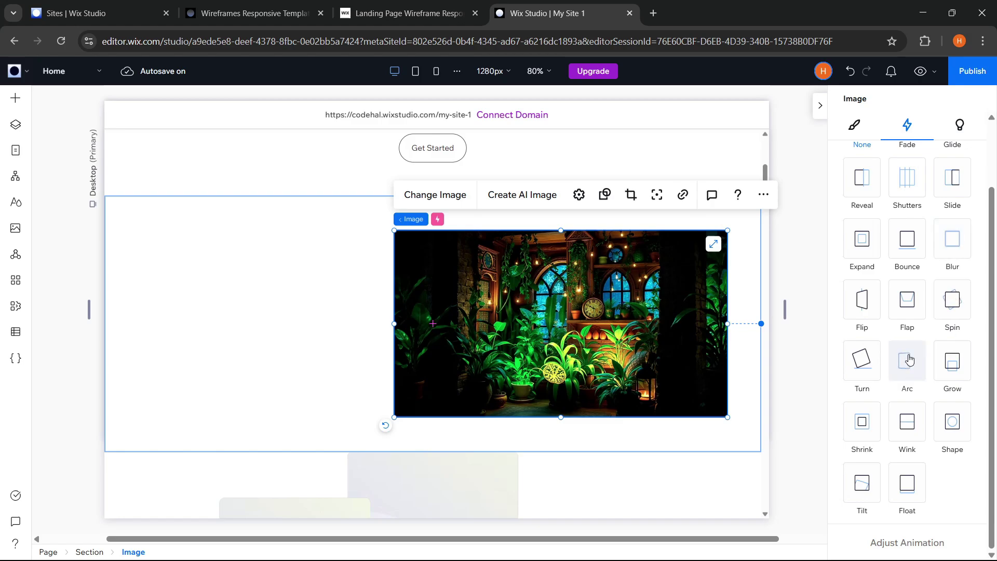
scroll(909, 322, "up", 2)
left_click(910, 278)
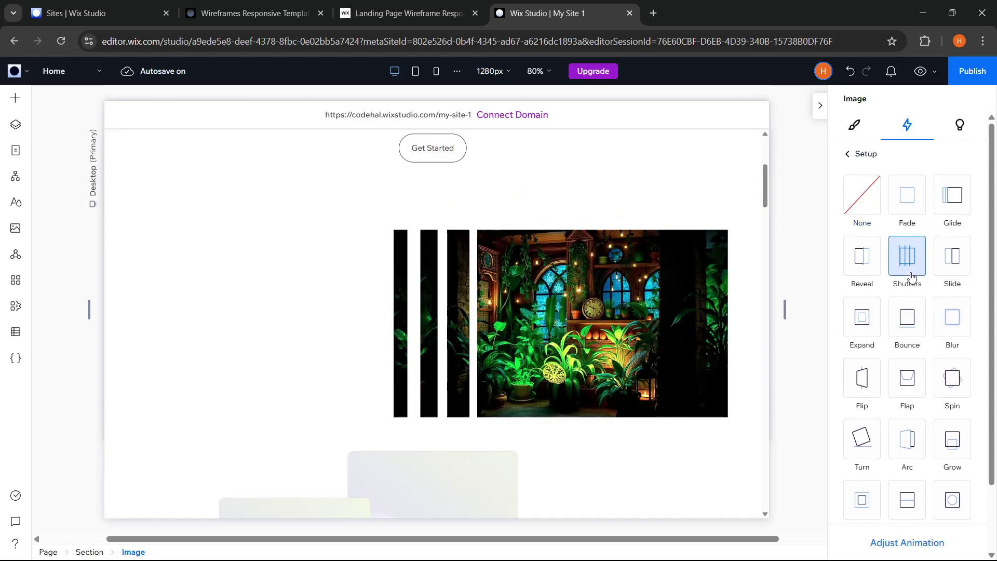
left_click(863, 387)
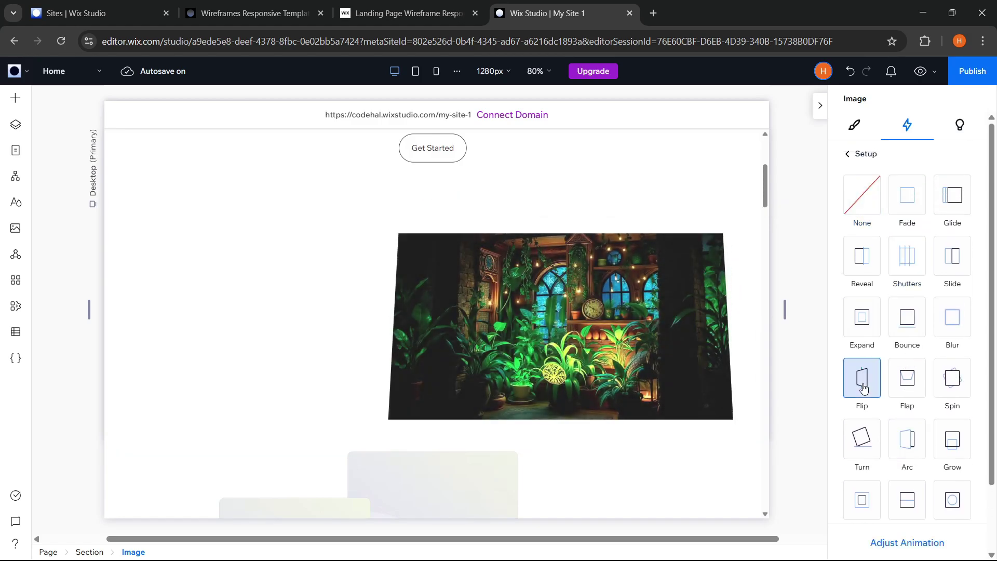
scroll(883, 390, "down", 2)
left_click(917, 483)
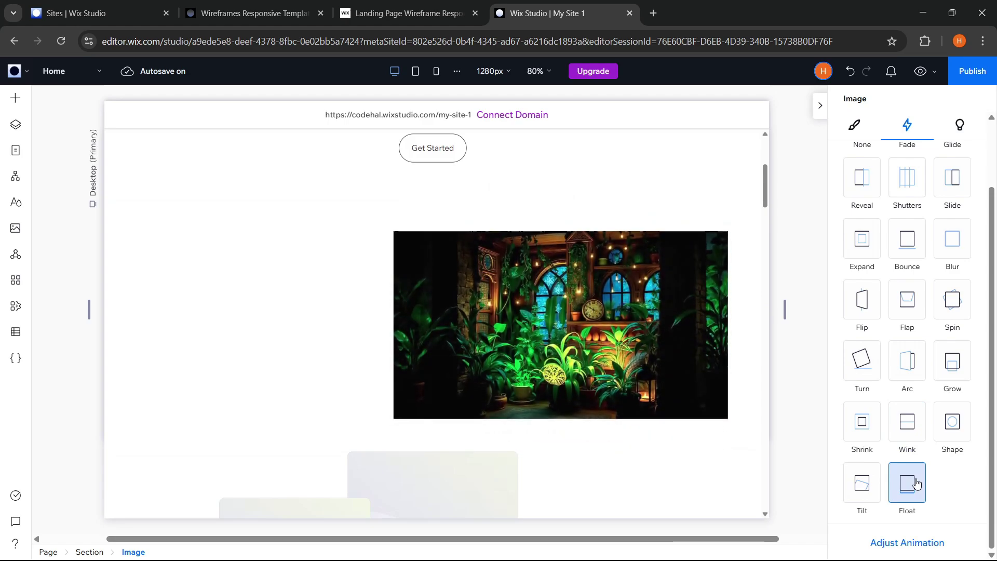
Set the Float direction to From right and preview the 1.2 s animation.
left_click(907, 543)
left_click(906, 218)
left_click(900, 253)
left_click(908, 543)
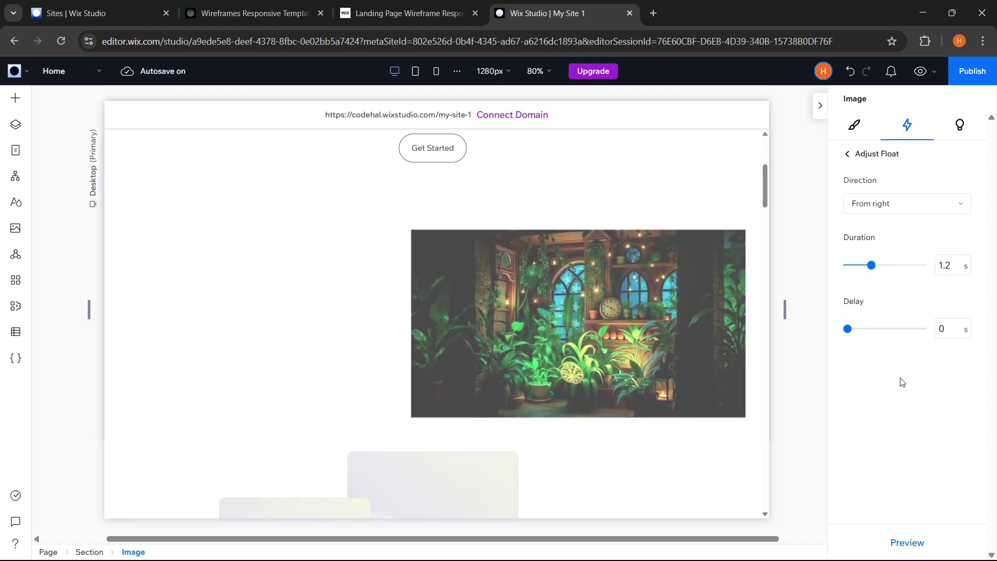
left_click(851, 138)
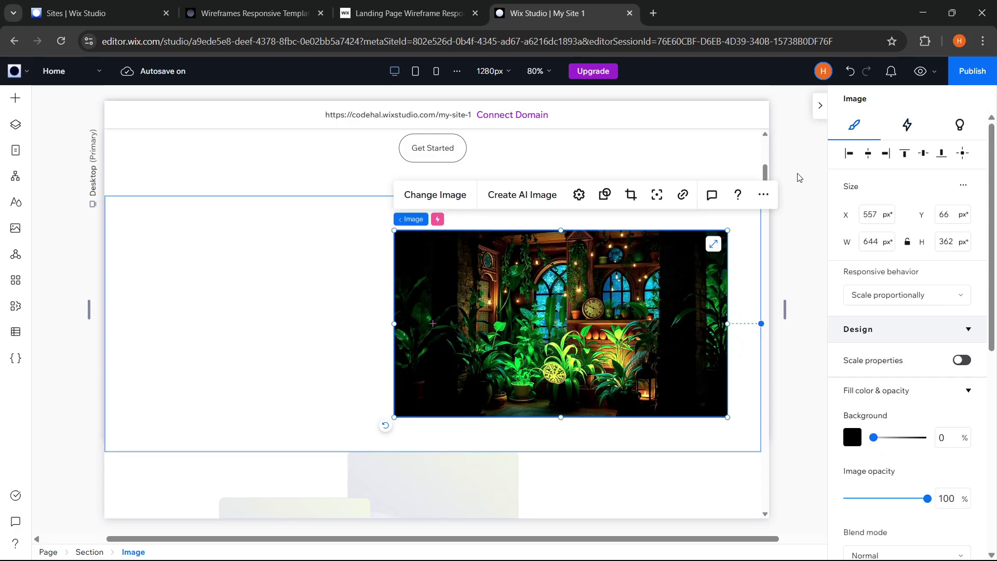
Place a title left of the image reading 'Hi, Welcome!' and enlarge it to 53px.
left_click(14, 99)
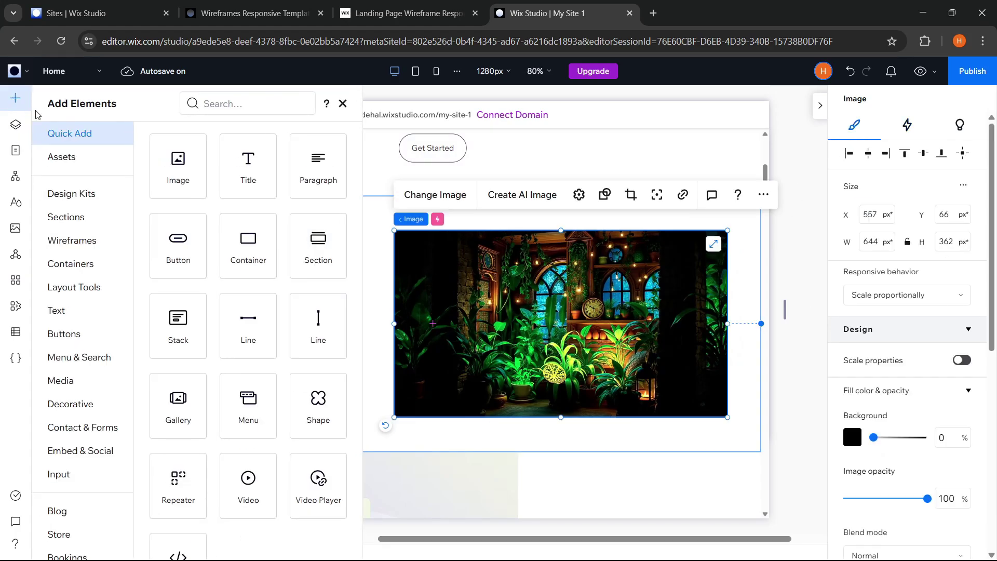
left_click_drag(249, 163, 255, 306)
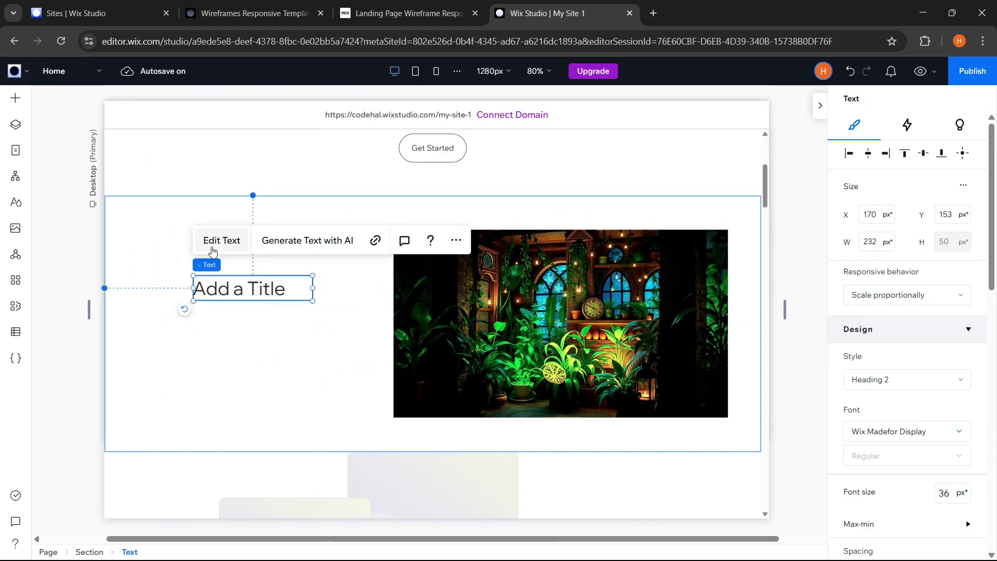
double_click(233, 286)
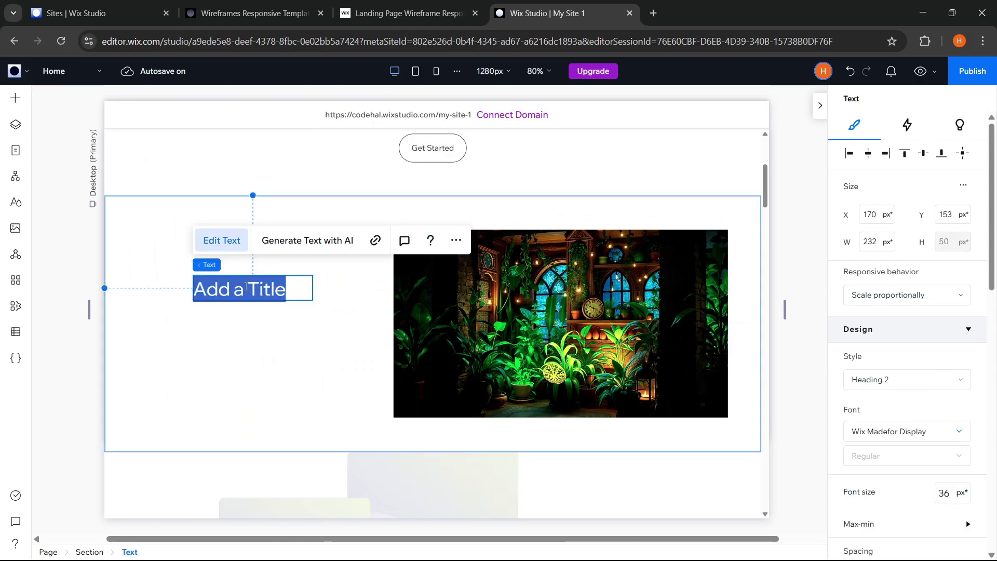
type("Hi, Welcome!")
key("Escape")
left_click_drag(312, 300, 314, 363)
Style the heading in the Corben font with a custom green text colour.
left_click(906, 432)
scroll(852, 392, "down", 10)
left_click(855, 393)
left_click(962, 415)
left_click(975, 490)
left_click_drag(873, 435, 958, 400)
left_click(858, 508)
left_click(797, 236)
scroll(944, 302, "down", 3)
scroll(944, 302, "down", 10)
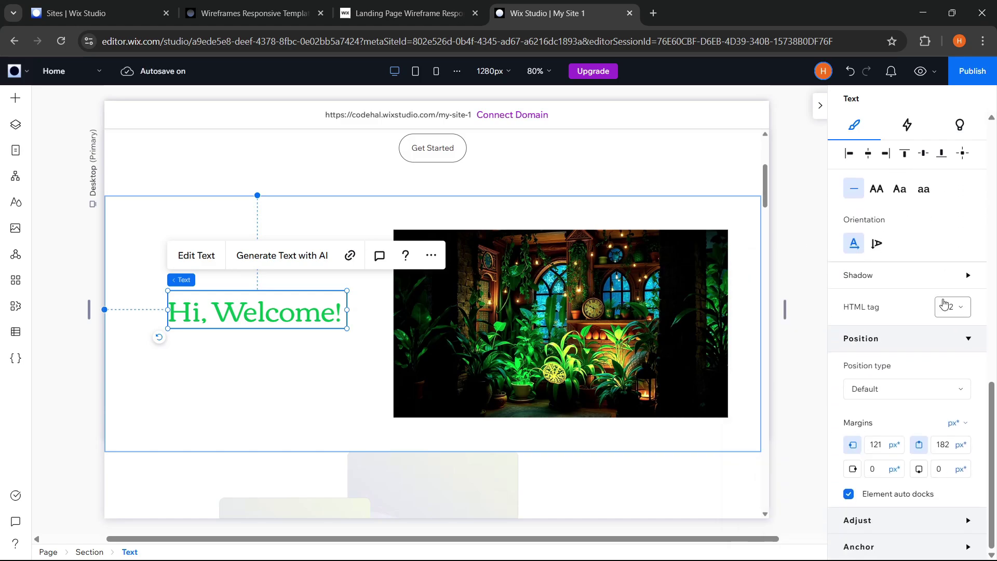
scroll(946, 323, "up", 9)
scroll(947, 334, "up", 1)
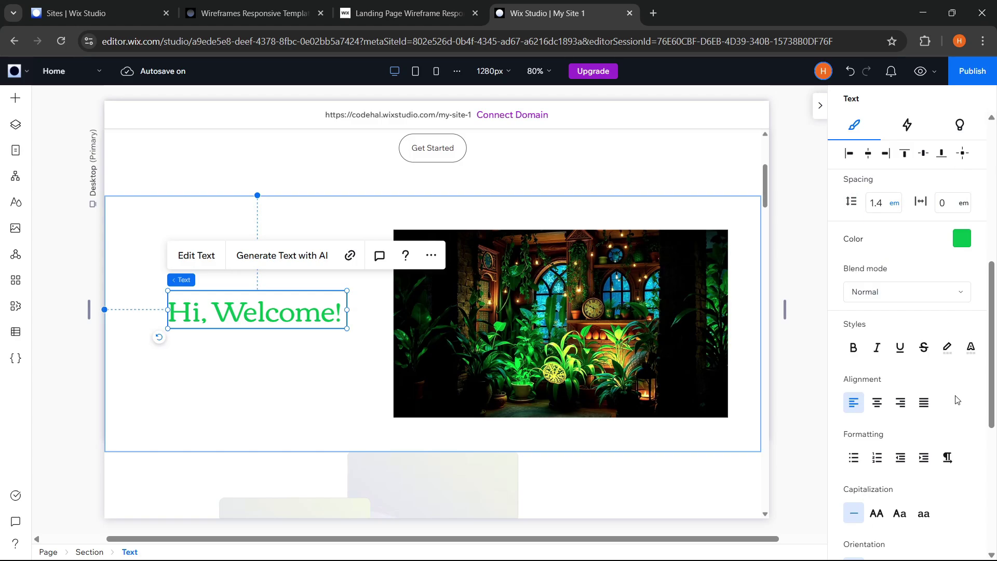
scroll(957, 400, "up", 6)
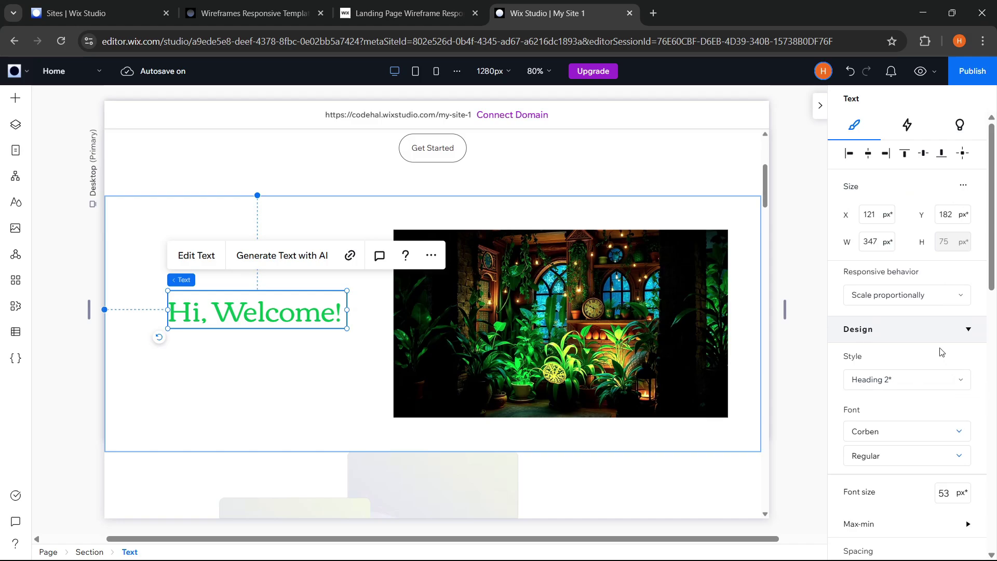
left_click(371, 381)
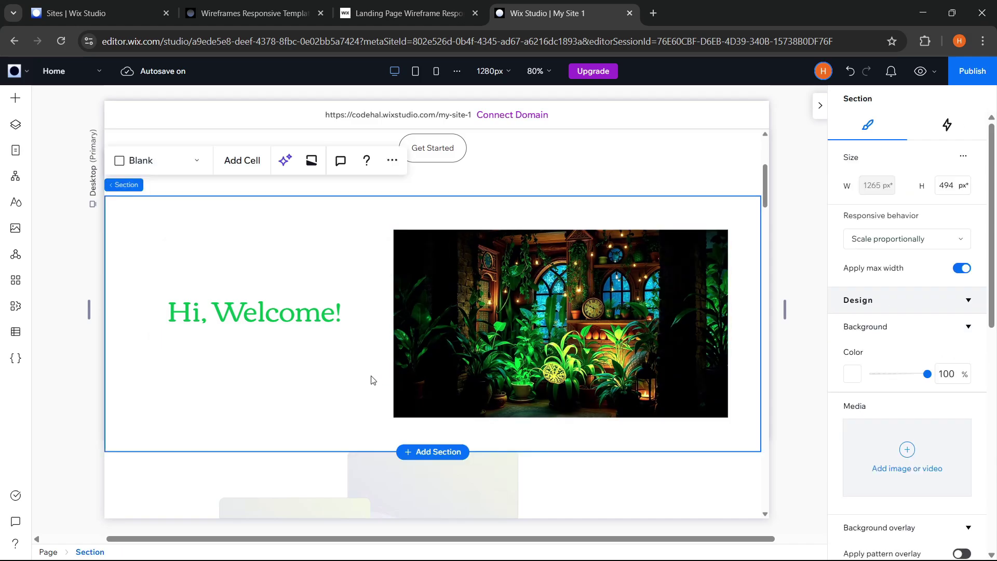
key("Delete")
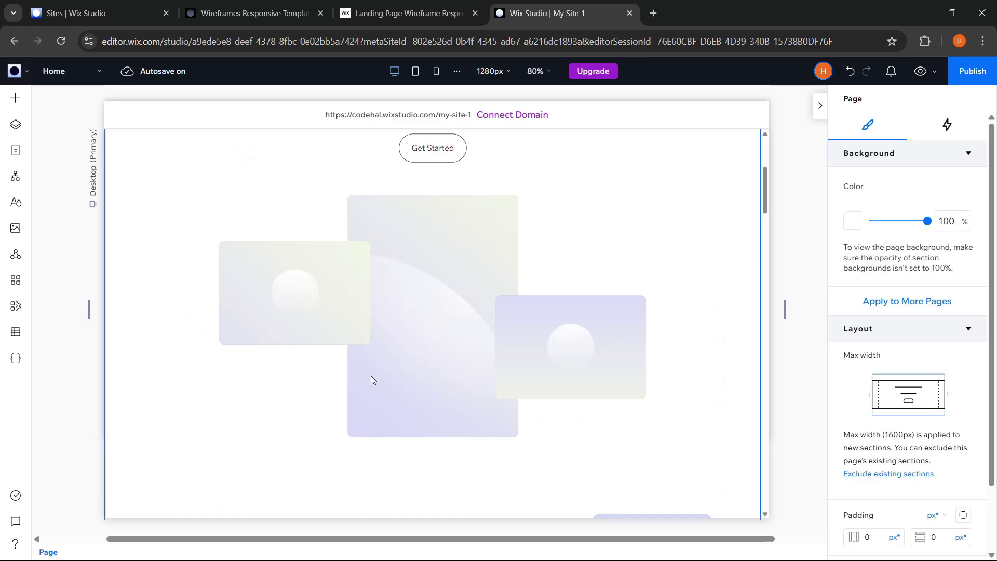
scroll(695, 340, "down", 5)
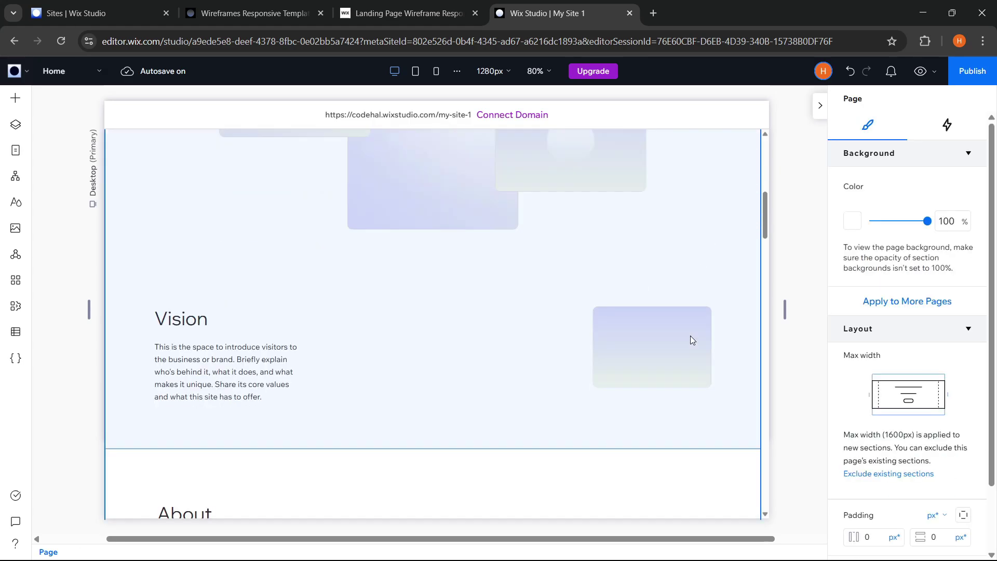
scroll(692, 336, "down", 5)
scroll(692, 337, "down", 5)
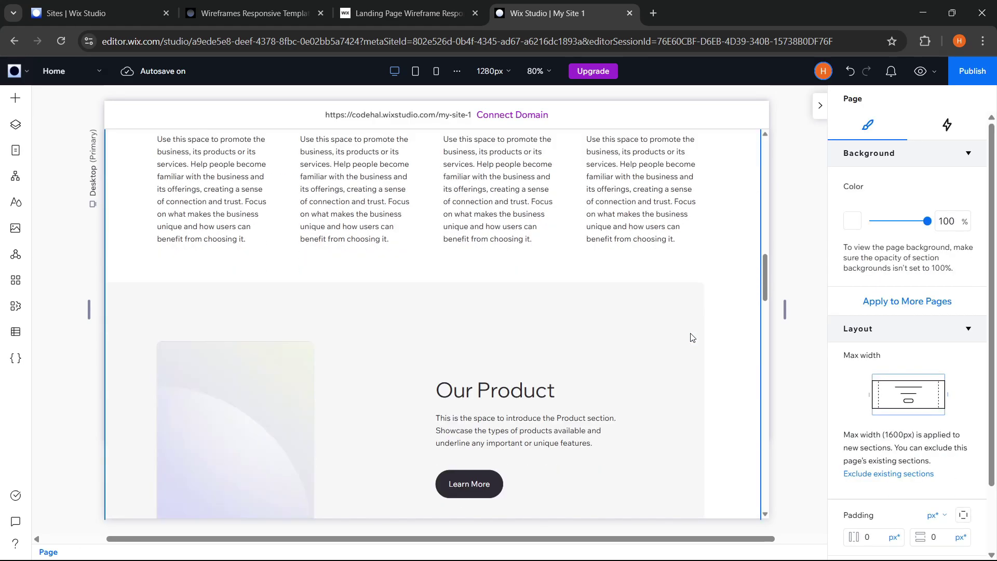
scroll(691, 336, "down", 3)
scroll(692, 337, "down", 8)
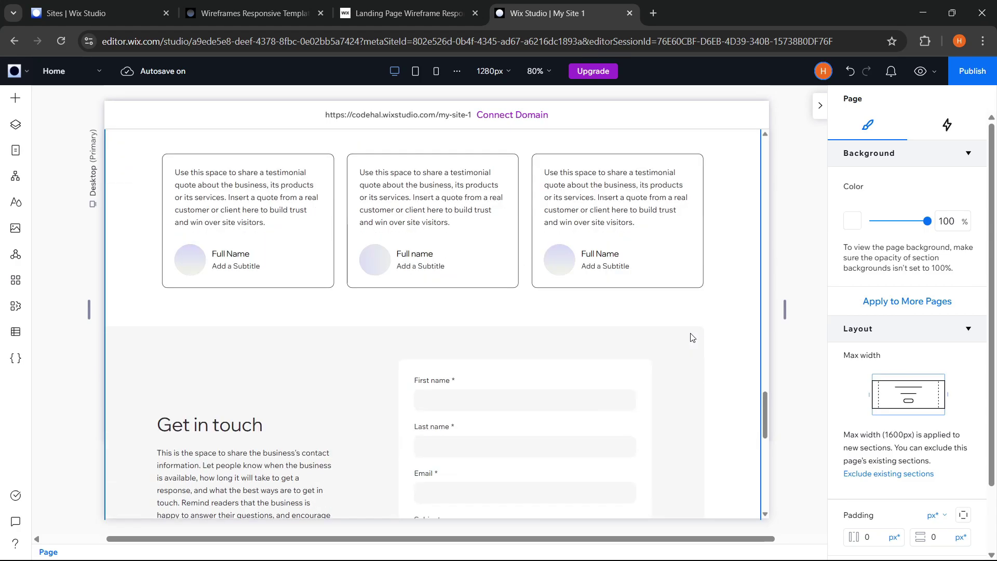
scroll(691, 337, "down", 8)
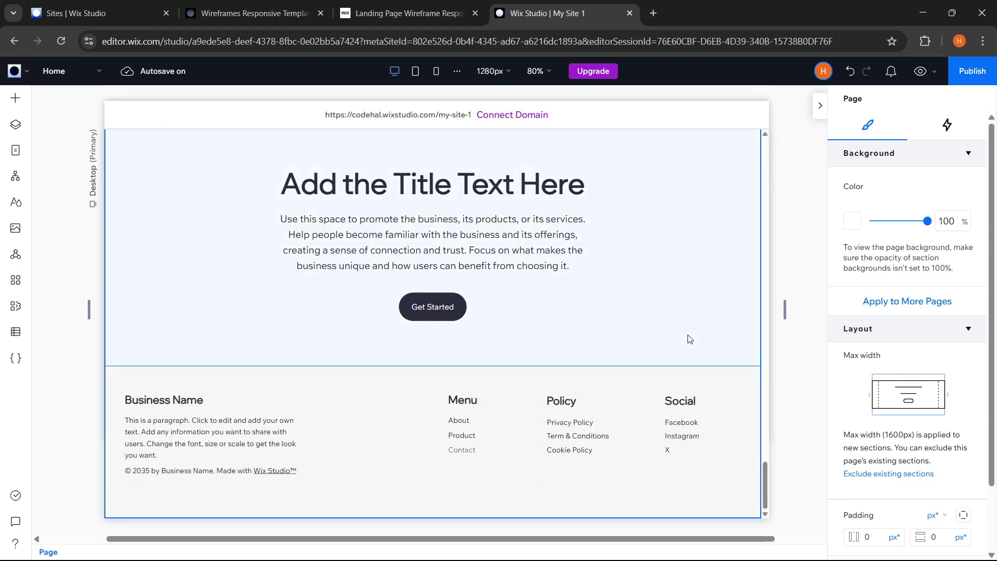
scroll(642, 395, "up", 15)
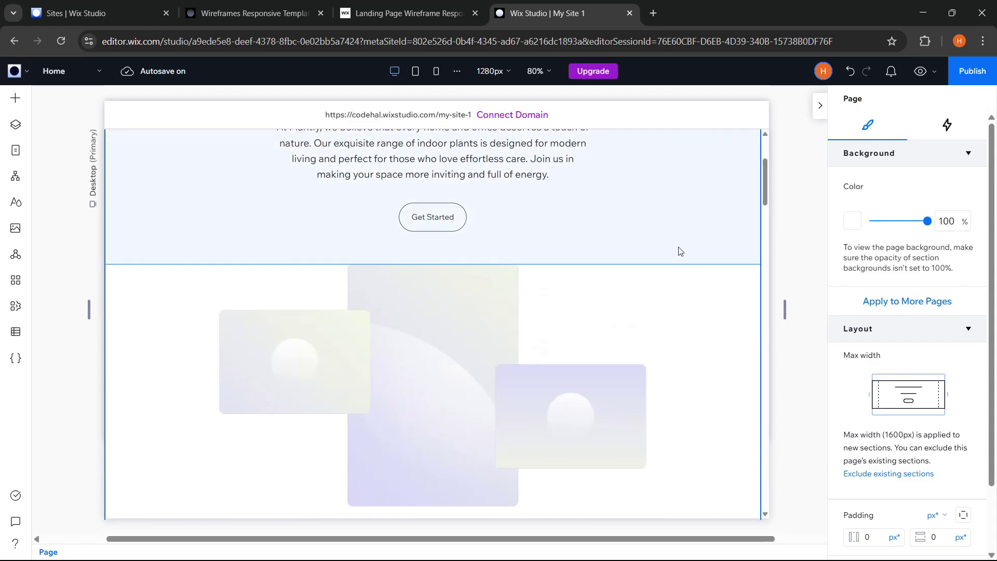
scroll(585, 261, "down", 1)
Swap the left Intro placeholder for img1.png and set its background opacity to 0%.
left_click(302, 301)
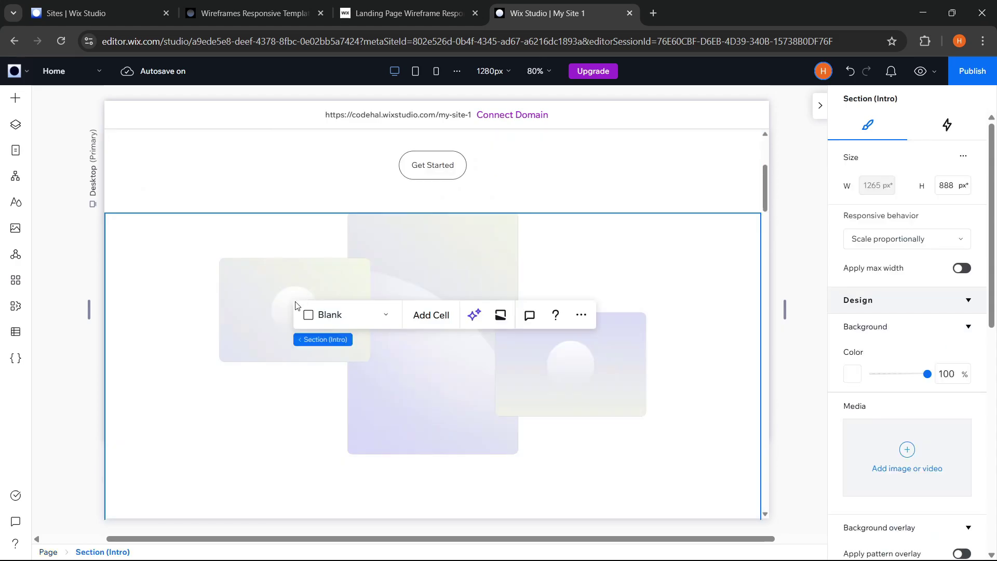
left_click(289, 299)
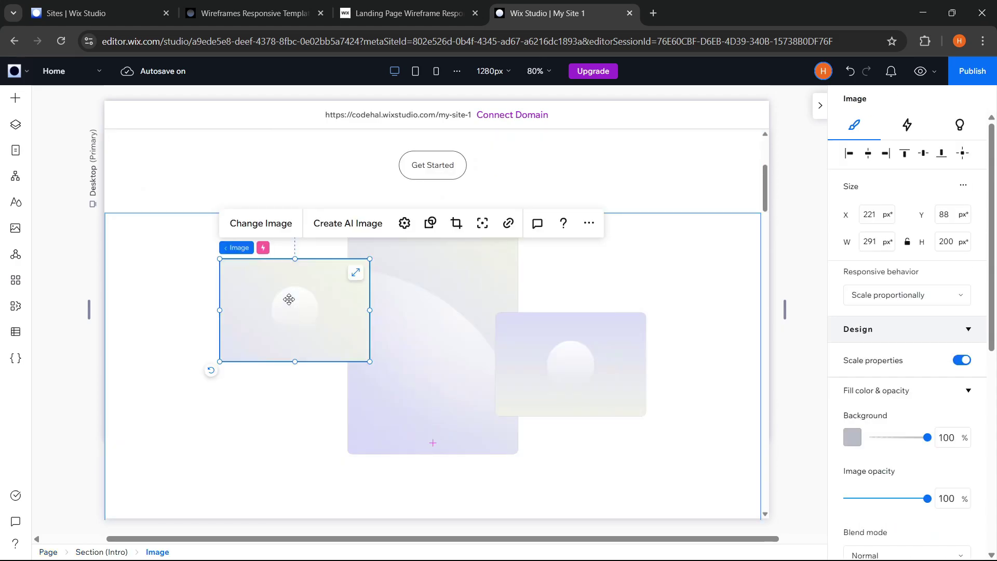
left_click(262, 224)
left_click(437, 221)
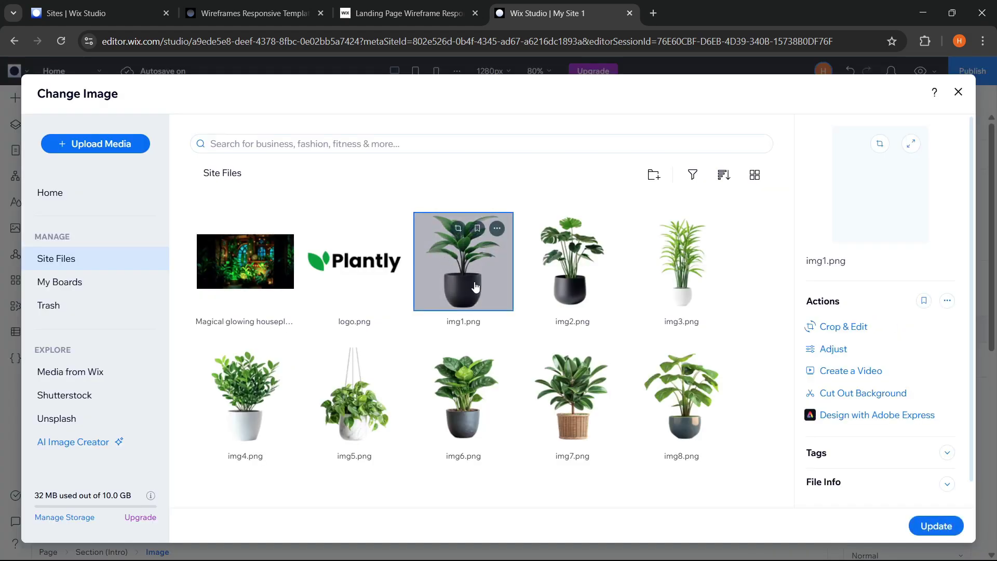
left_click(937, 526)
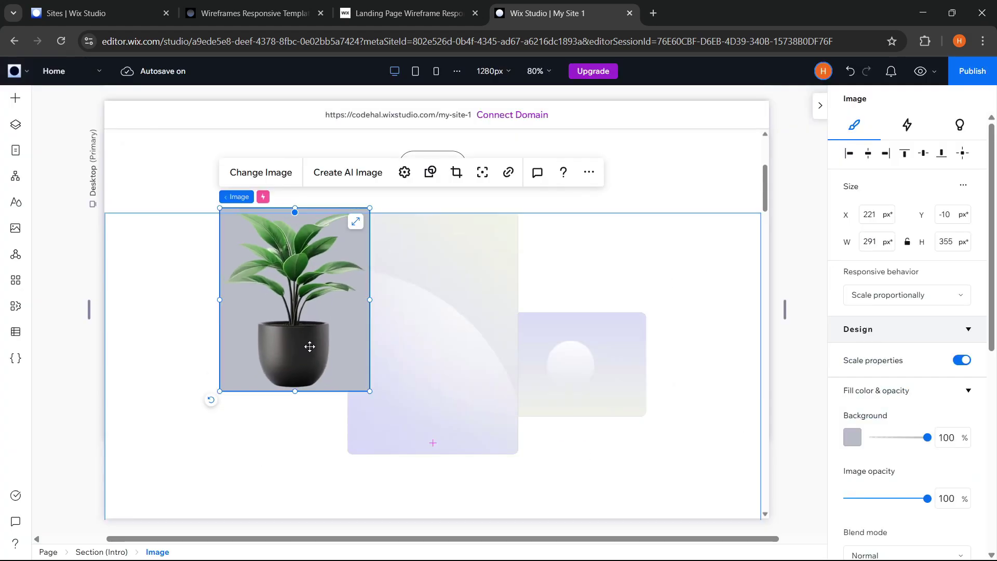
left_click_drag(928, 438, 870, 438)
left_click(294, 414)
Deselect everything and scroll through the page to review the sections.
scroll(514, 394, "down", 15)
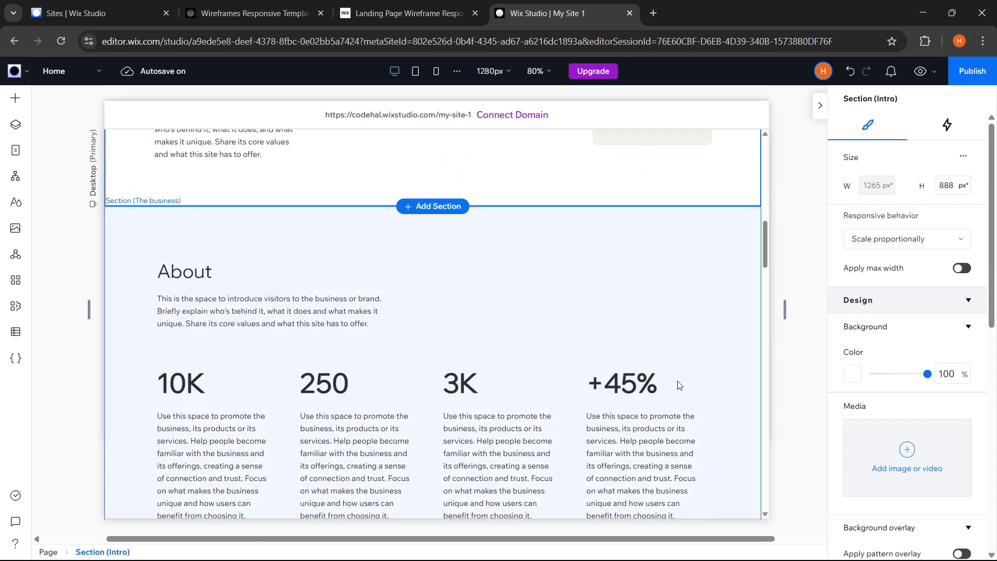
scroll(679, 385, "up", 10)
scroll(712, 341, "down", 4)
left_click(790, 250)
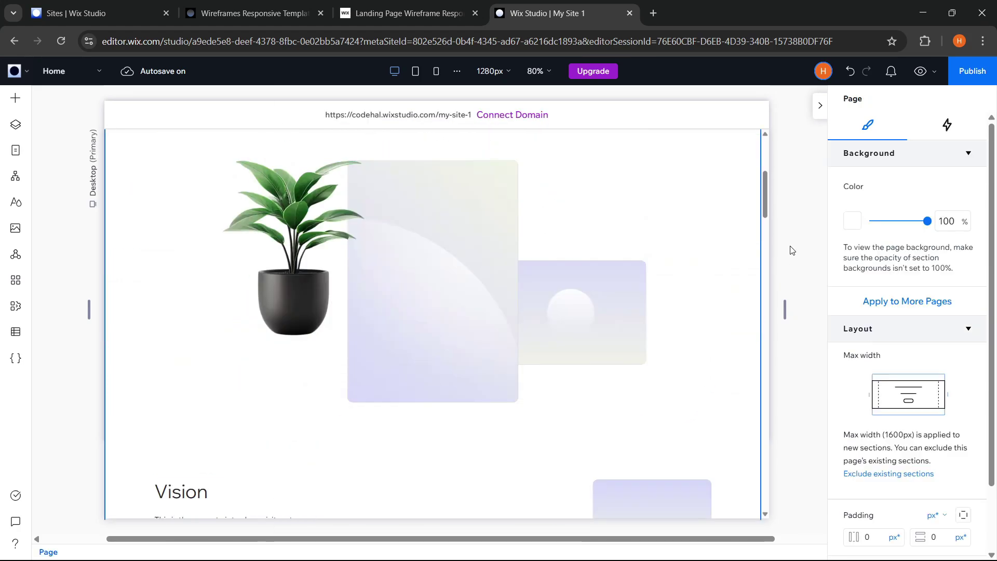
scroll(495, 363, "down", 3)
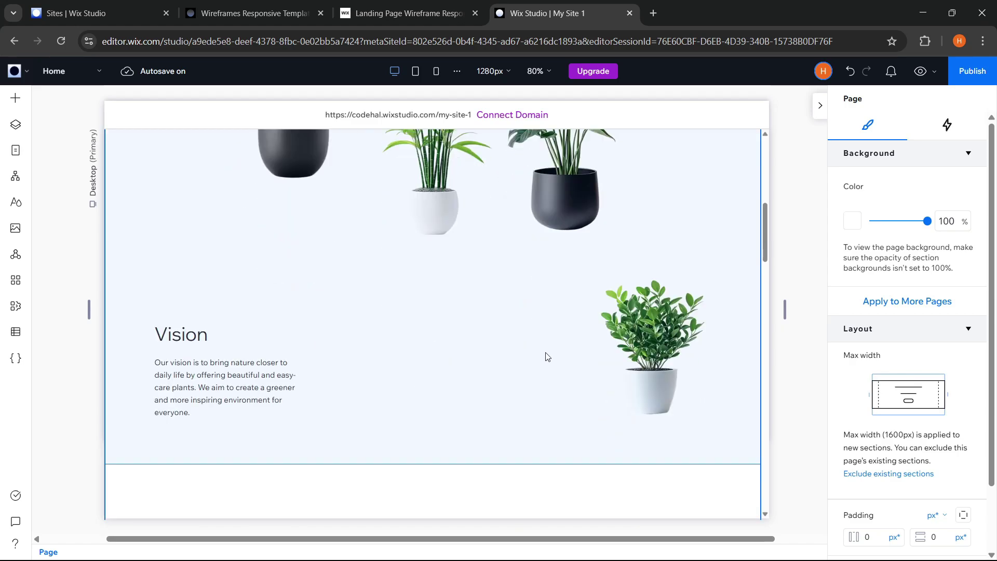
scroll(546, 357, "down", 12)
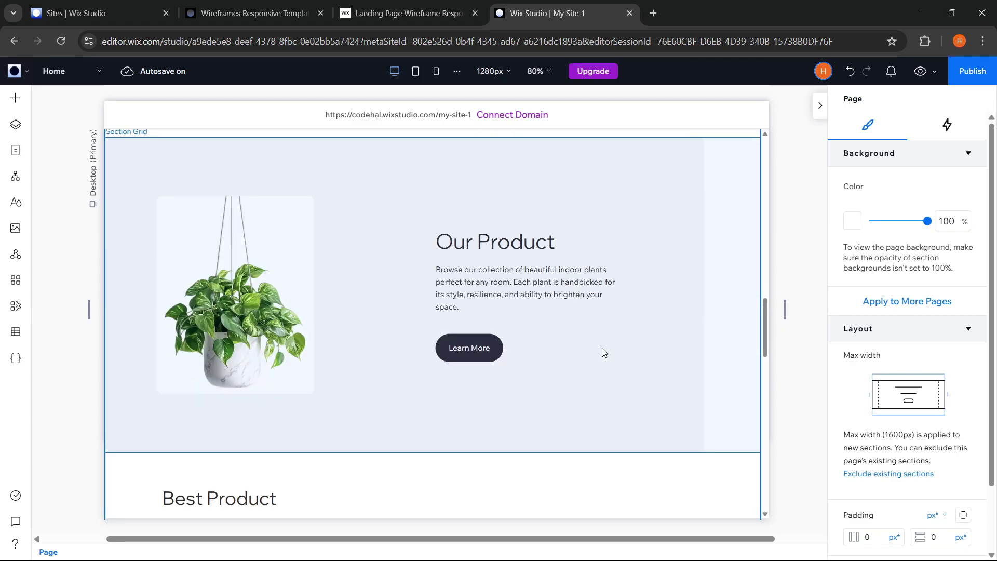
scroll(604, 351, "down", 15)
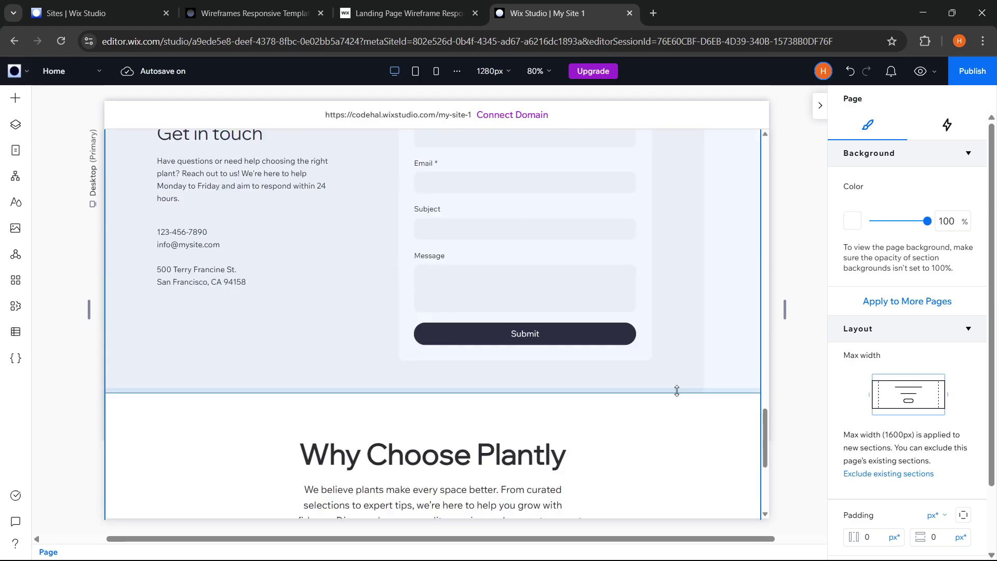
scroll(677, 390, "down", 5)
scroll(793, 154, "up", 20)
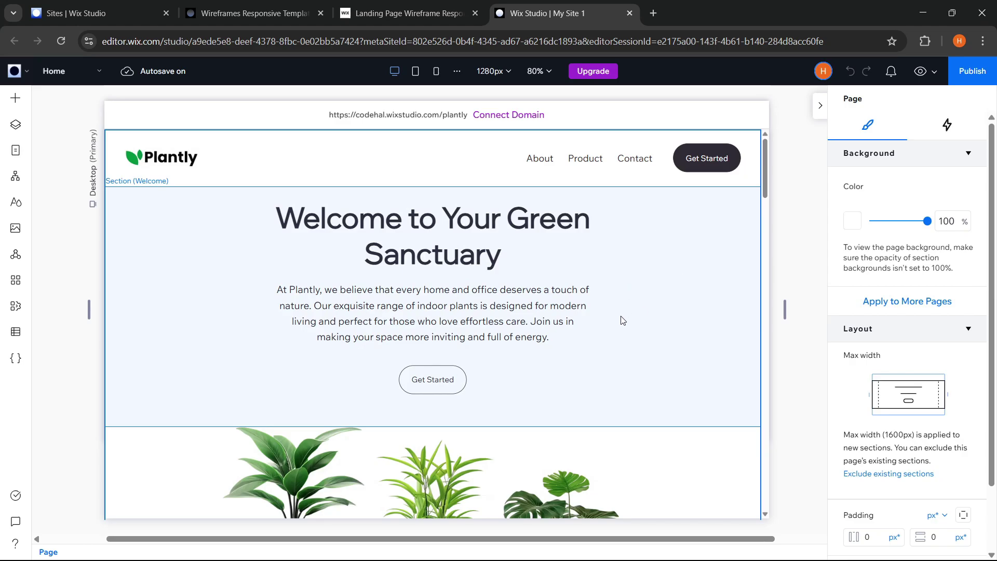
Open animations and effects for the first plant image, looking at hover and scroll options.
scroll(623, 320, "down", 4)
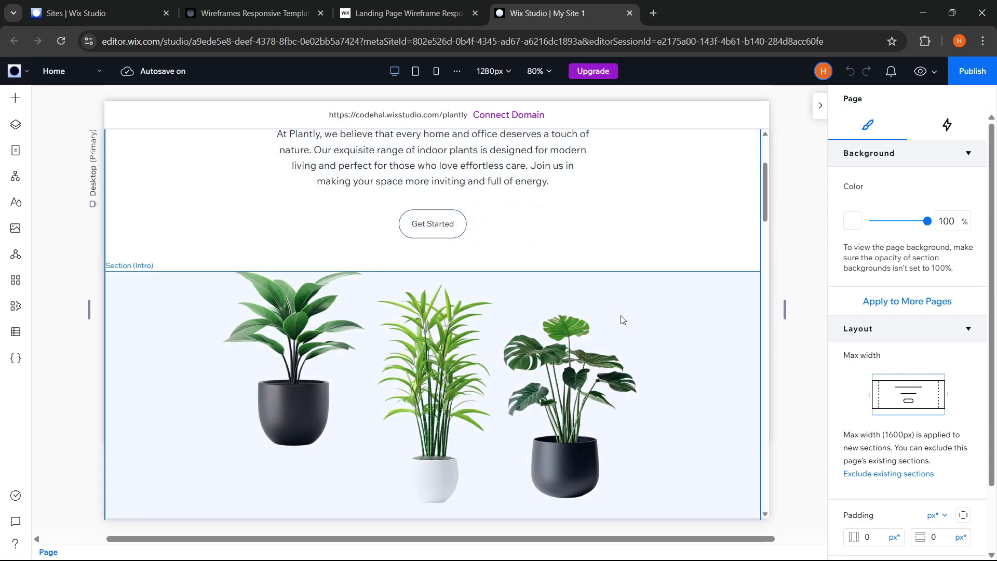
left_click(291, 294)
left_click(291, 294)
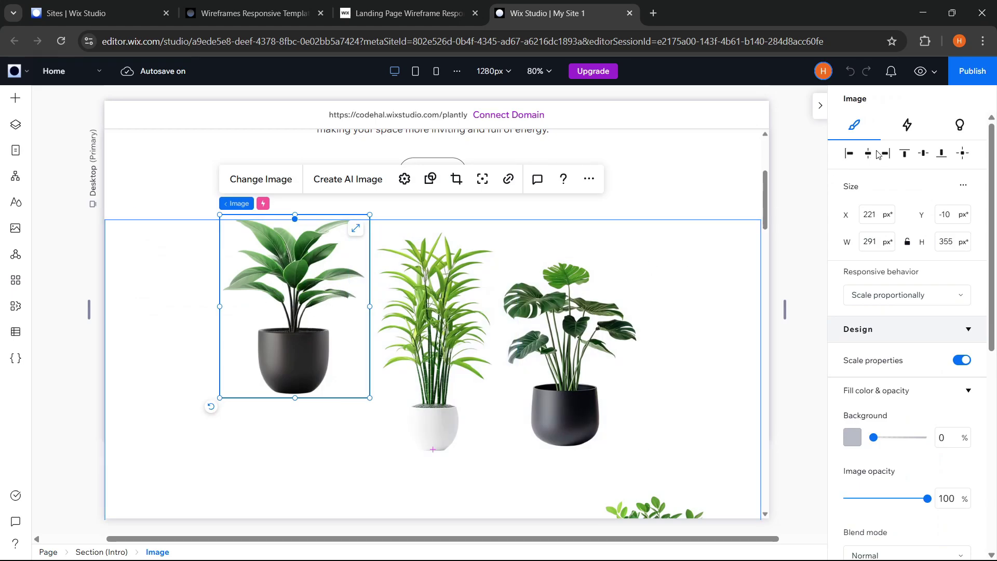
left_click(908, 127)
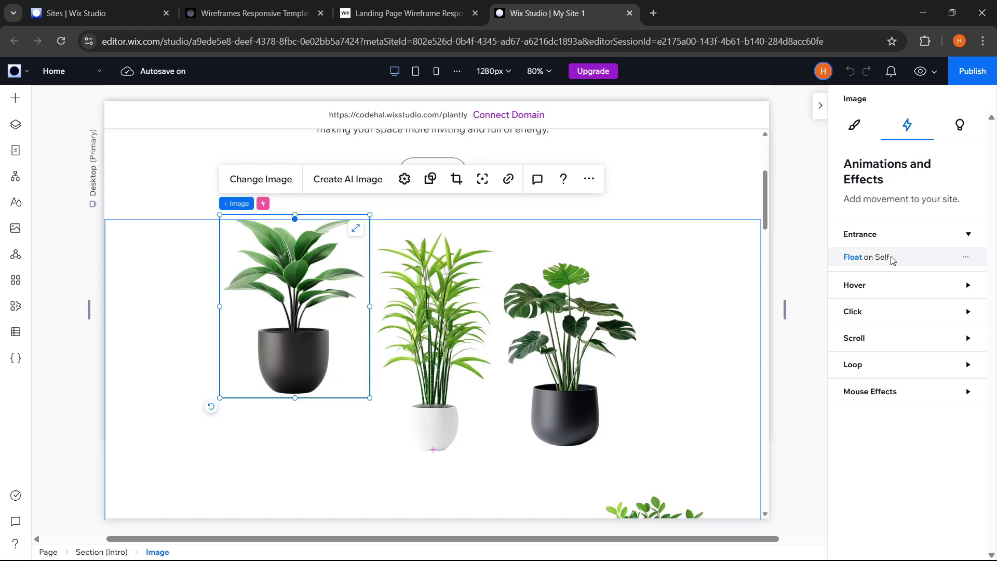
left_click(894, 287)
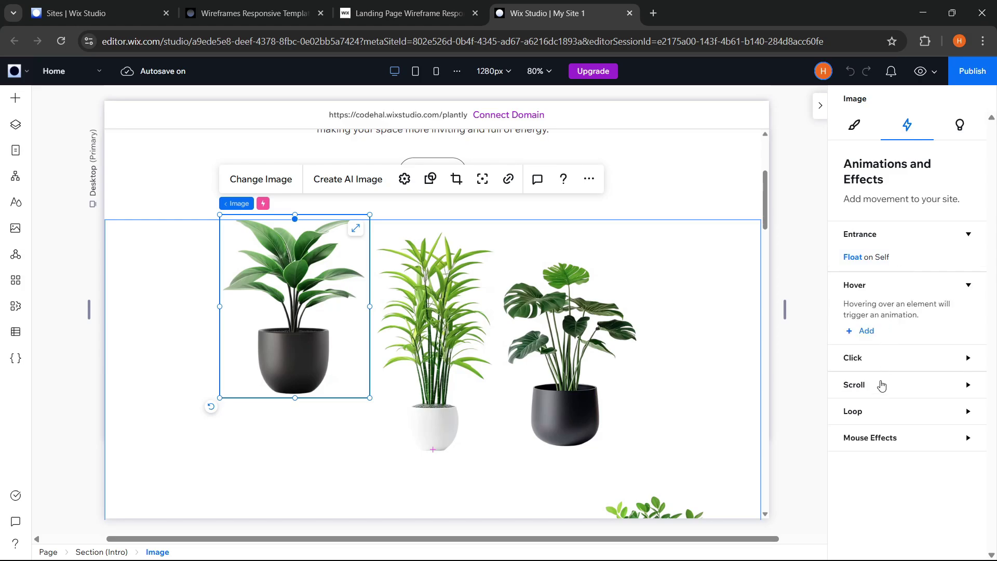
left_click(883, 387)
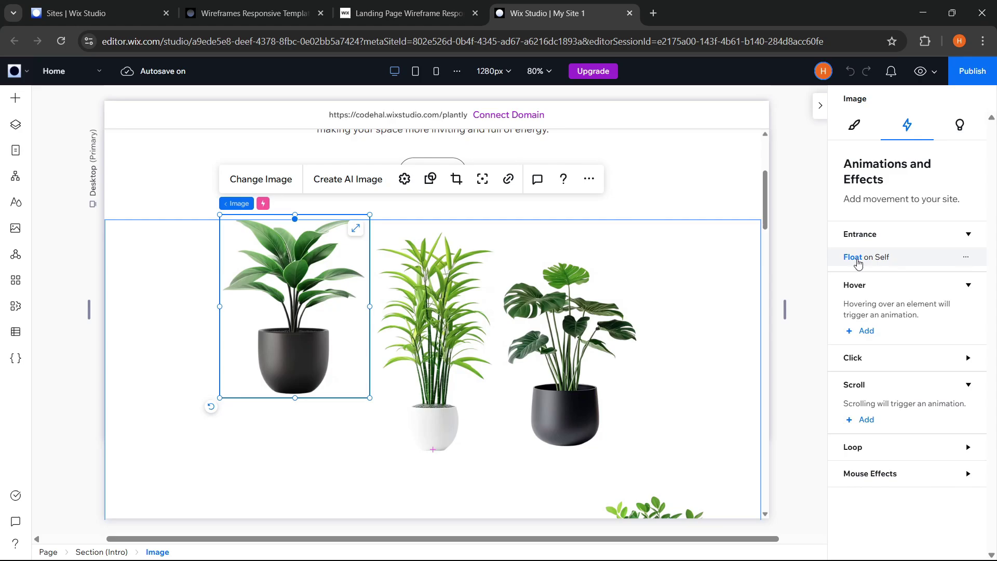
Try Glide, Reveal and Slide entrance animations, then clear them and choose Float.
left_click(858, 264)
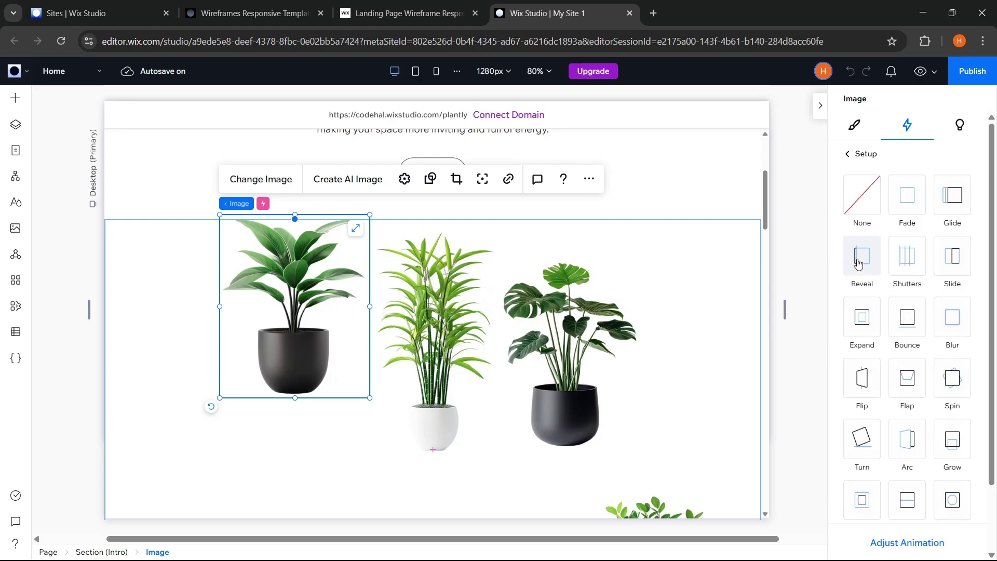
left_click(956, 212)
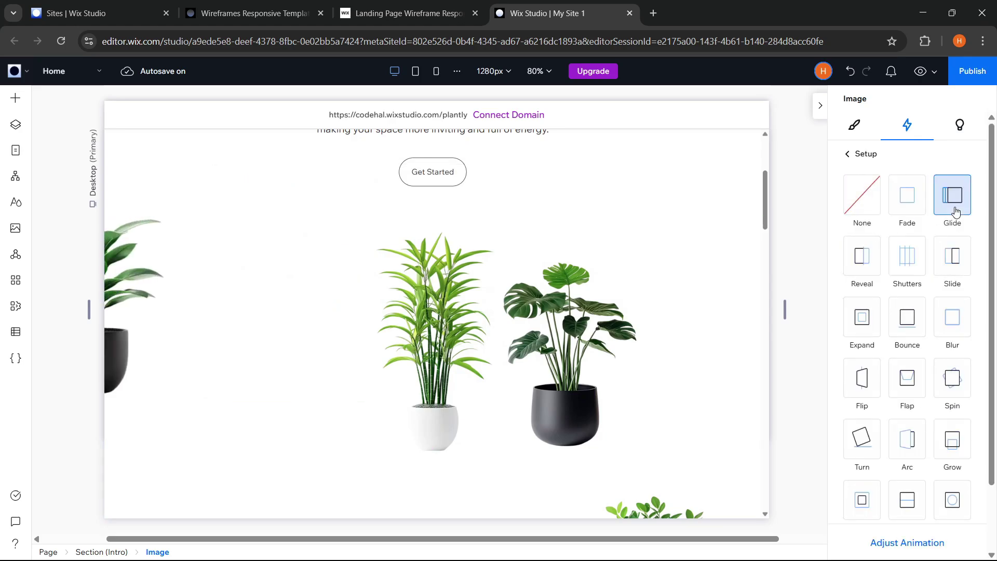
left_click(864, 260)
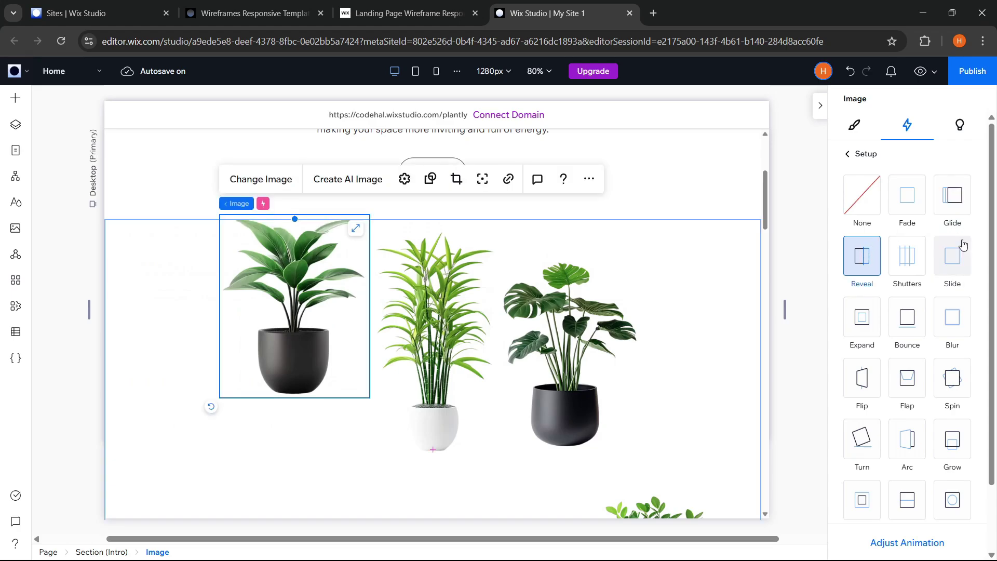
left_click(958, 256)
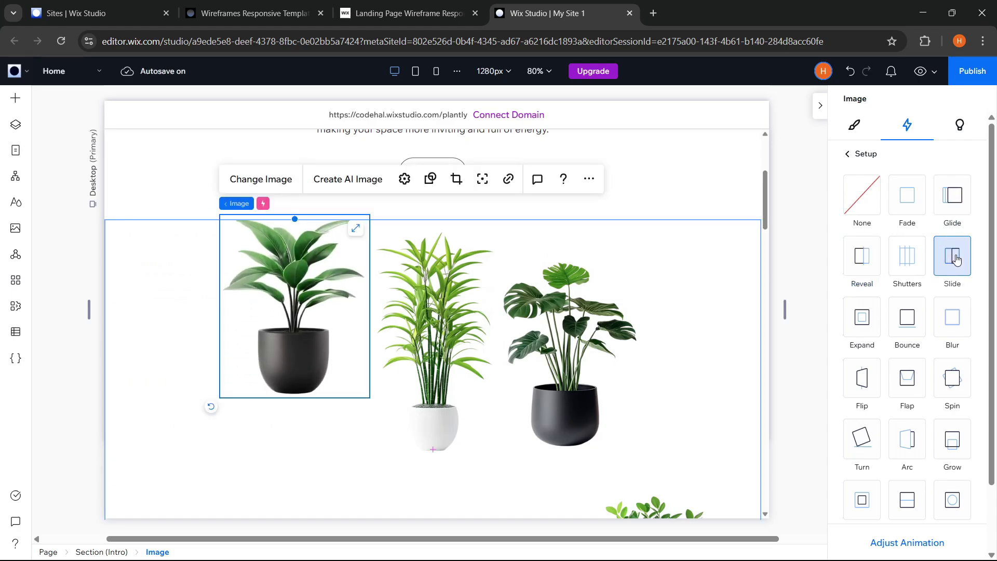
left_click(862, 204)
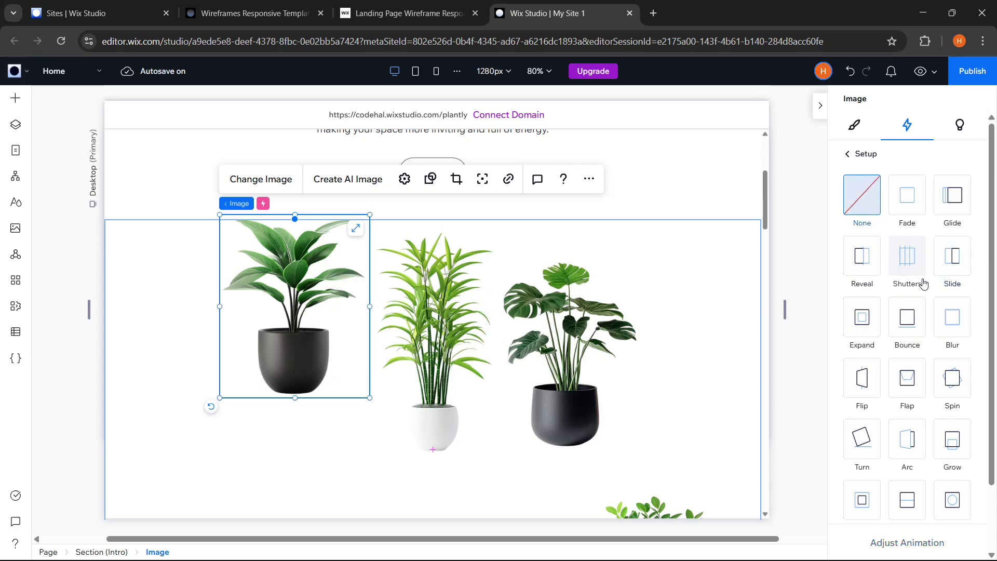
scroll(919, 281, "down", 3)
left_click(911, 492)
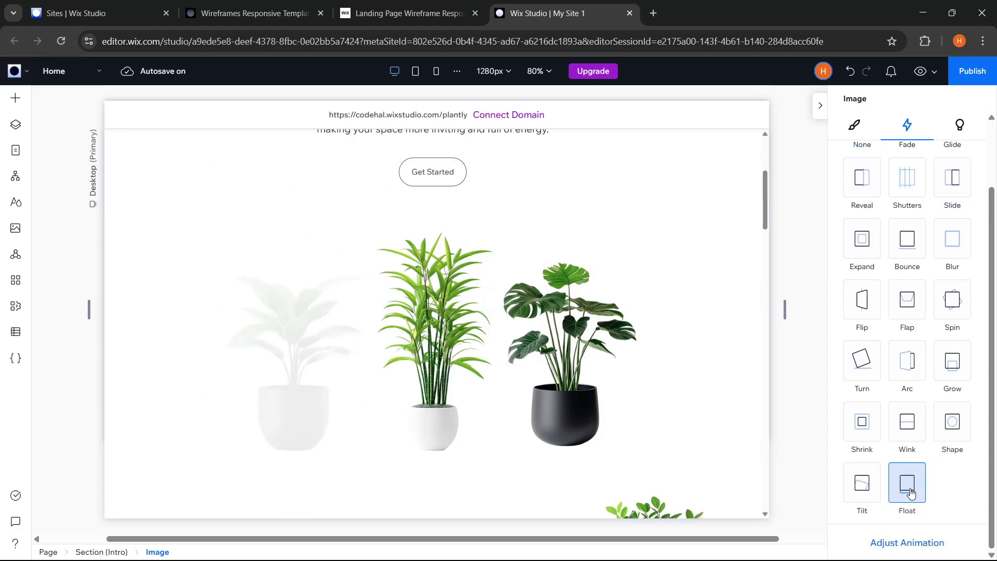
Make Float come in from the left over 1.2 s and preview it.
left_click(924, 543)
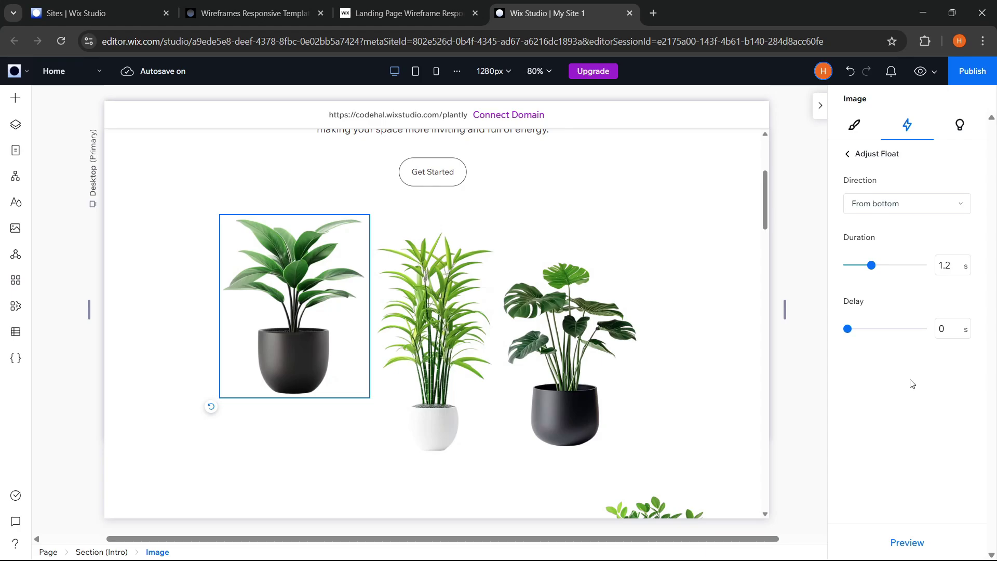
left_click(906, 204)
left_click(873, 225)
mouse_move(871, 265)
left_mouse_down()
mouse_move(895, 277)
mouse_move(871, 276)
left_mouse_up()
mouse_move(848, 329)
left_mouse_down()
mouse_move(903, 337)
mouse_move(834, 343)
left_mouse_up()
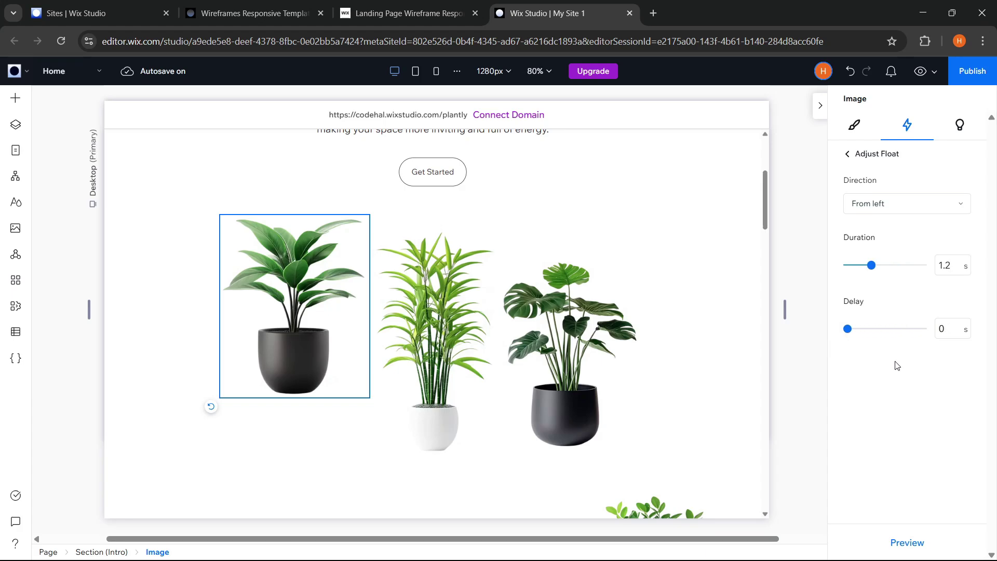
left_click(896, 546)
left_click(854, 127)
scroll(612, 273, "down", 10)
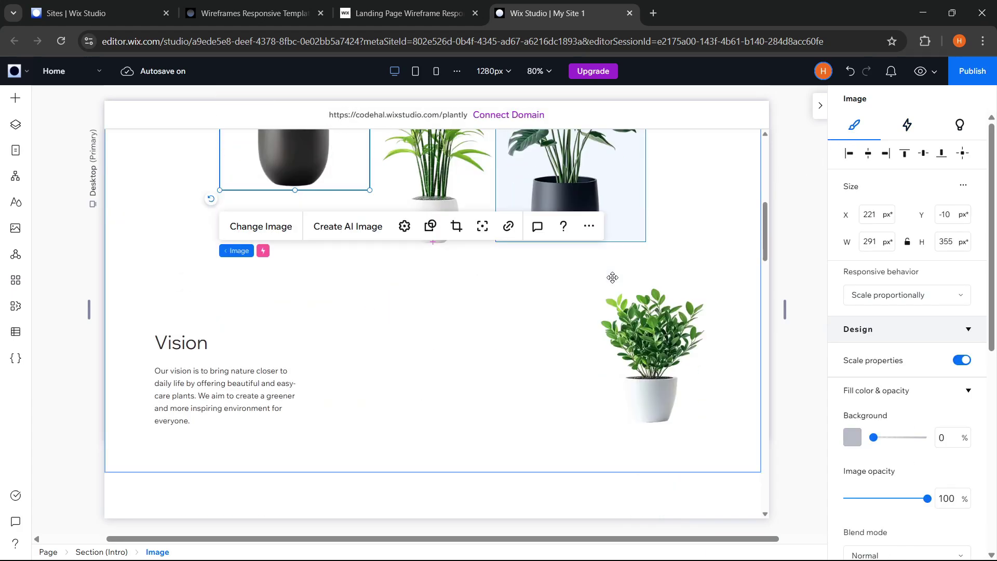
scroll(547, 331, "up", 10)
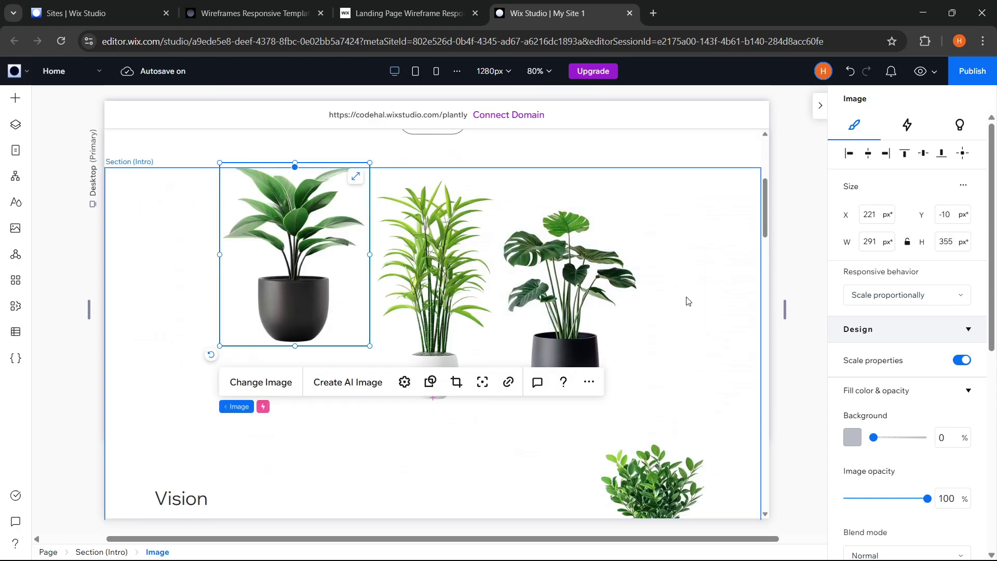
left_click(452, 281)
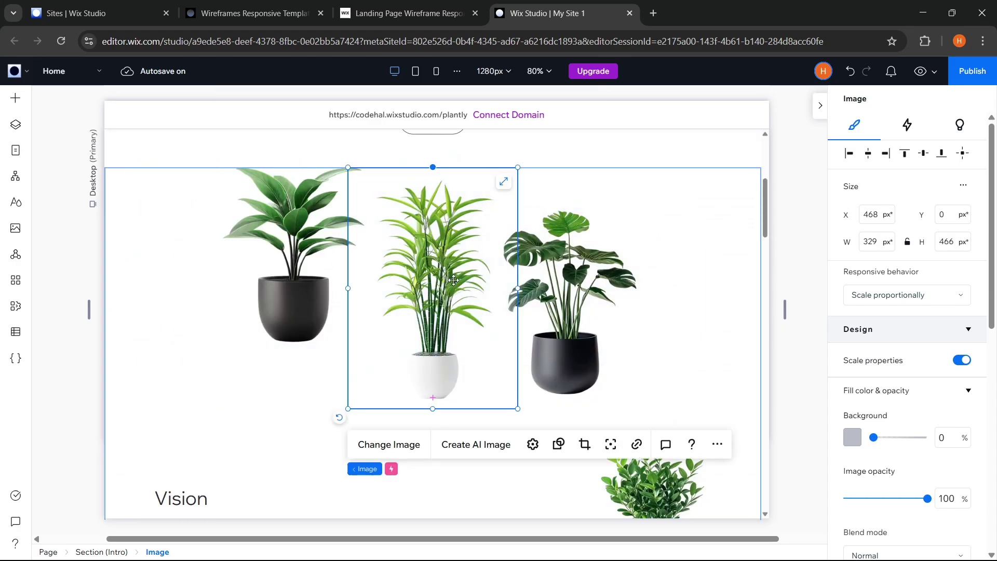
scroll(883, 333, "down", 5)
scroll(904, 354, "down", 4)
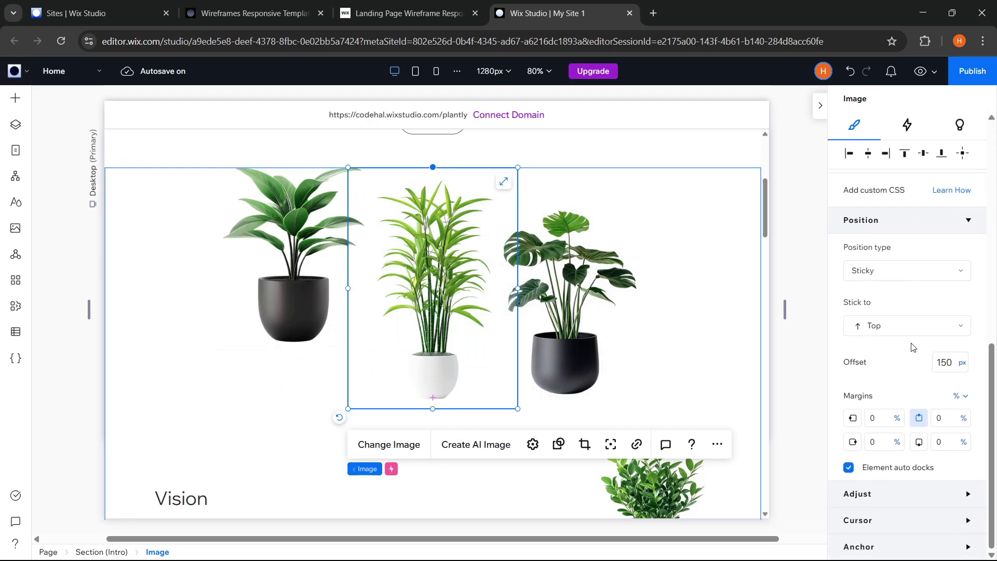
left_click(916, 274)
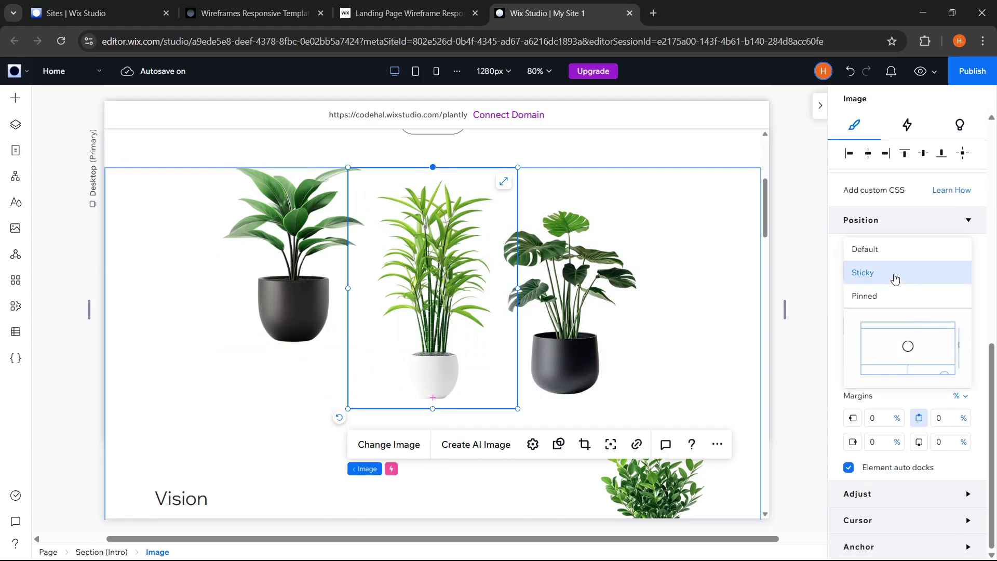
left_click(964, 275)
left_click(897, 326)
left_click(894, 331)
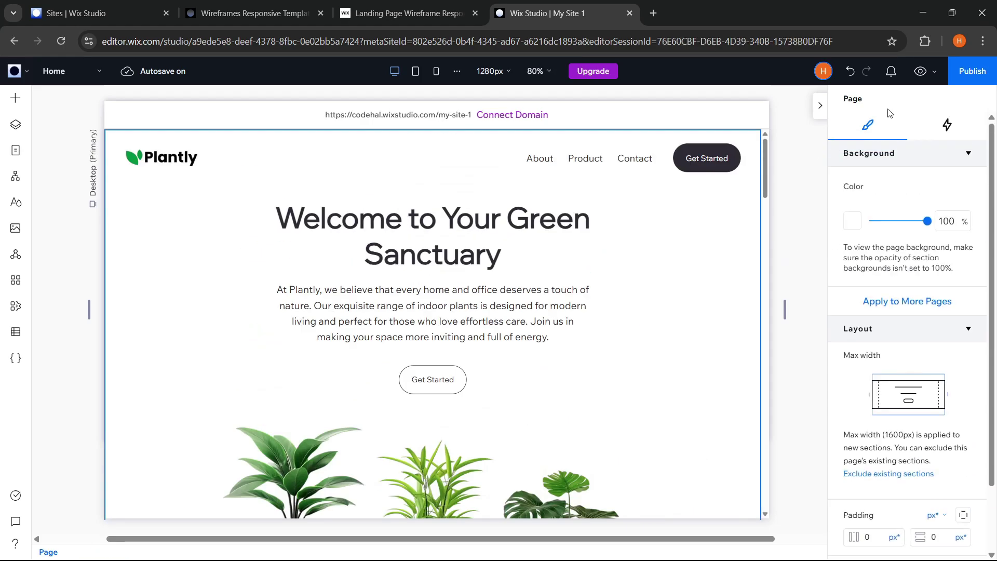
Preview the animated Plantly page, scrolling through it, then start publishing to reach the domain dialog.
left_click(921, 75)
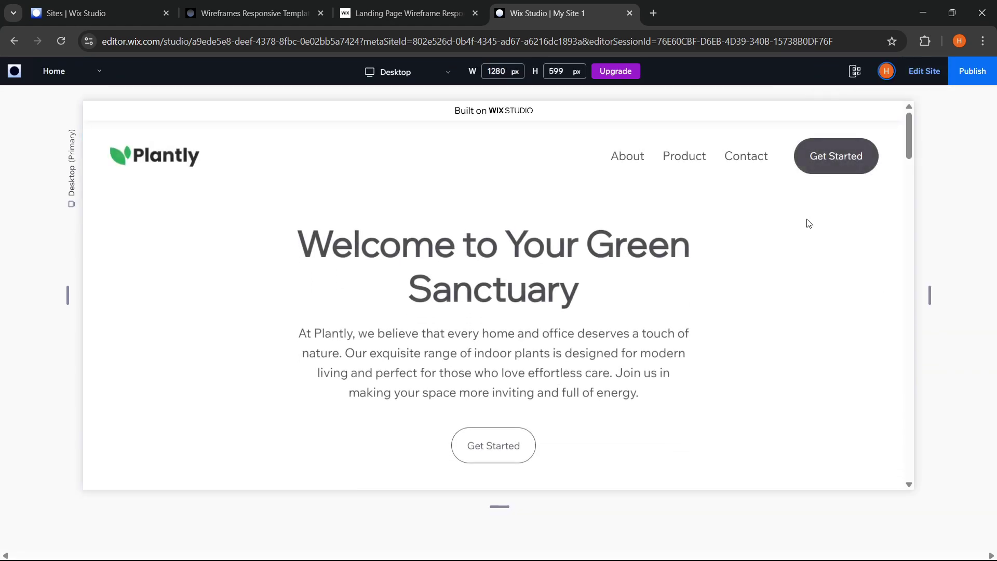
scroll(792, 287, "down", 5)
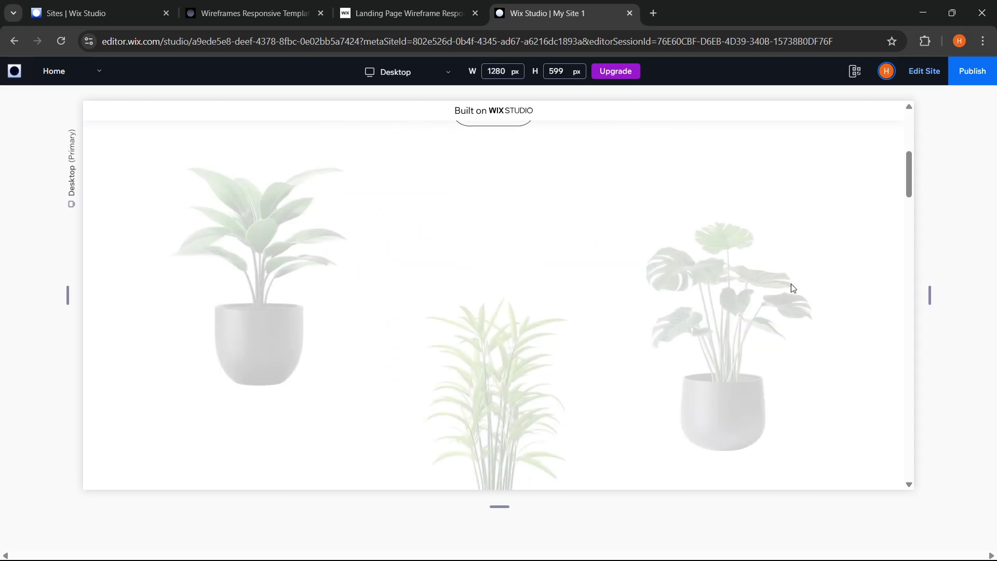
scroll(794, 287, "down", 2)
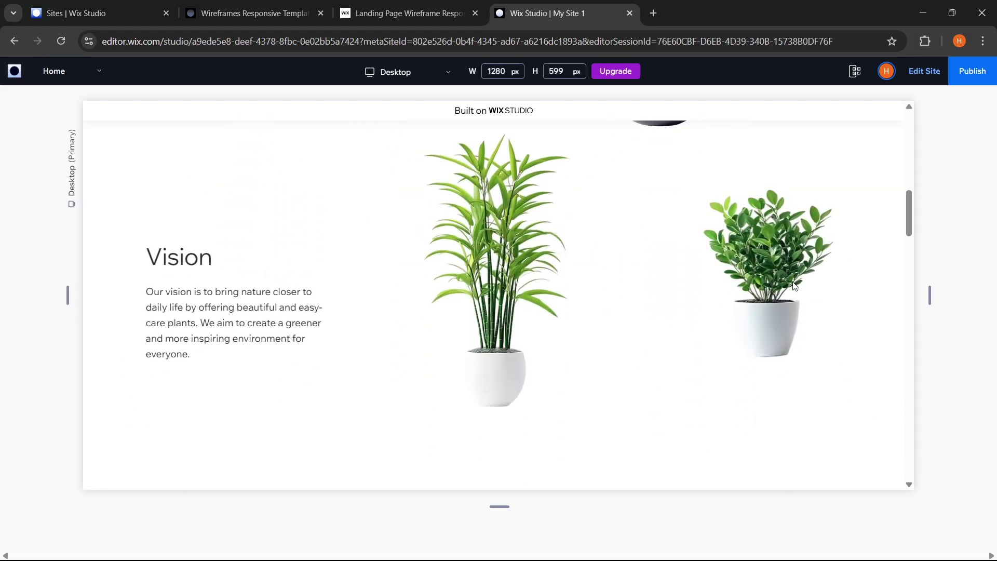
scroll(705, 320, "down", 2)
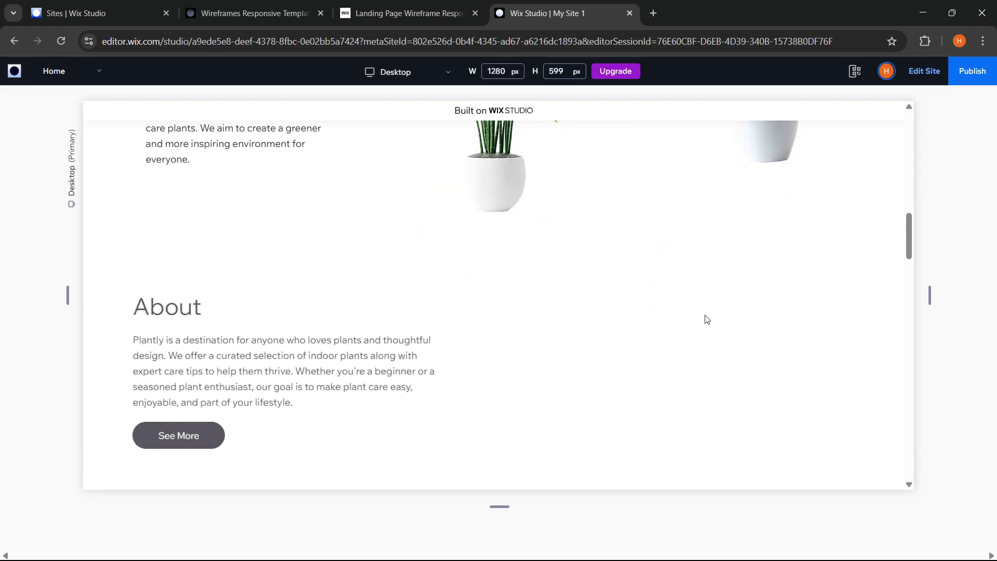
scroll(708, 311, "up", 7)
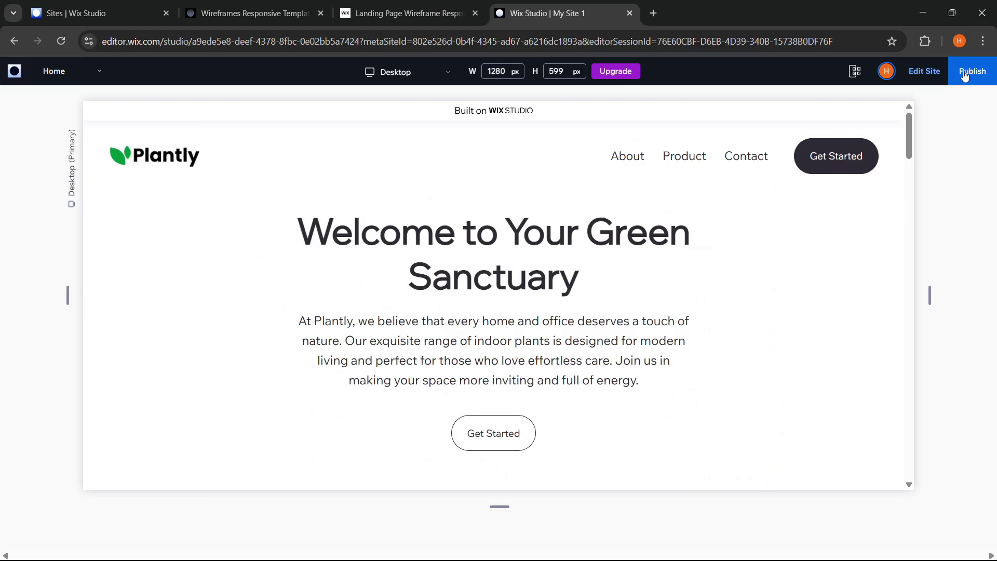
left_click(969, 82)
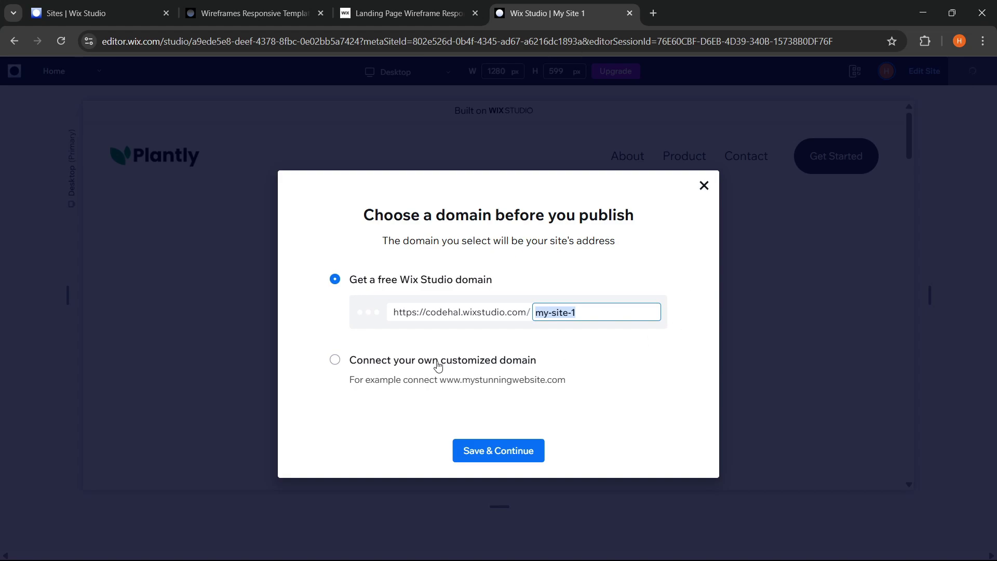
Keep the free Wix Studio domain, replace my-site-1 with plantly, and save to publish.
left_click(393, 365)
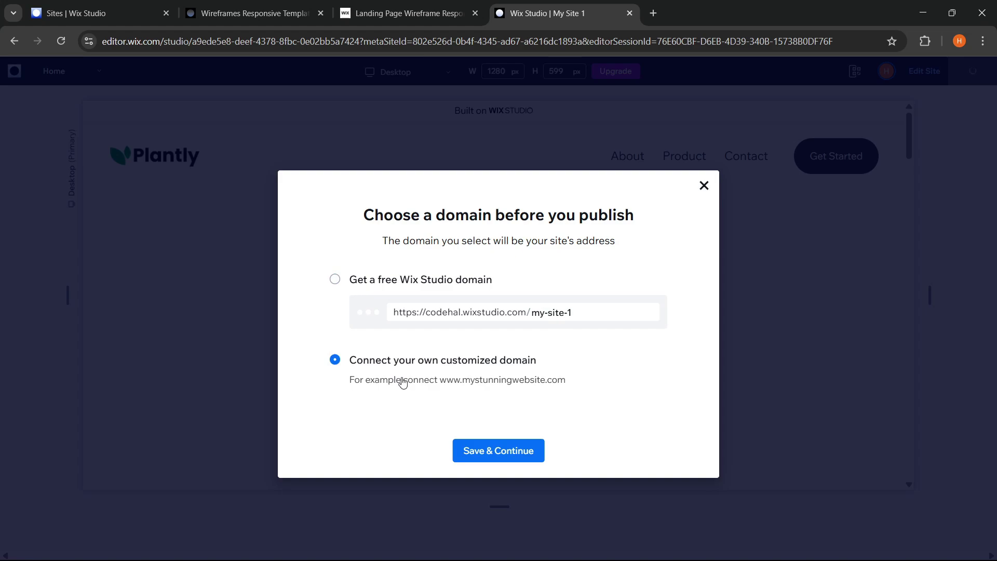
left_click(373, 286)
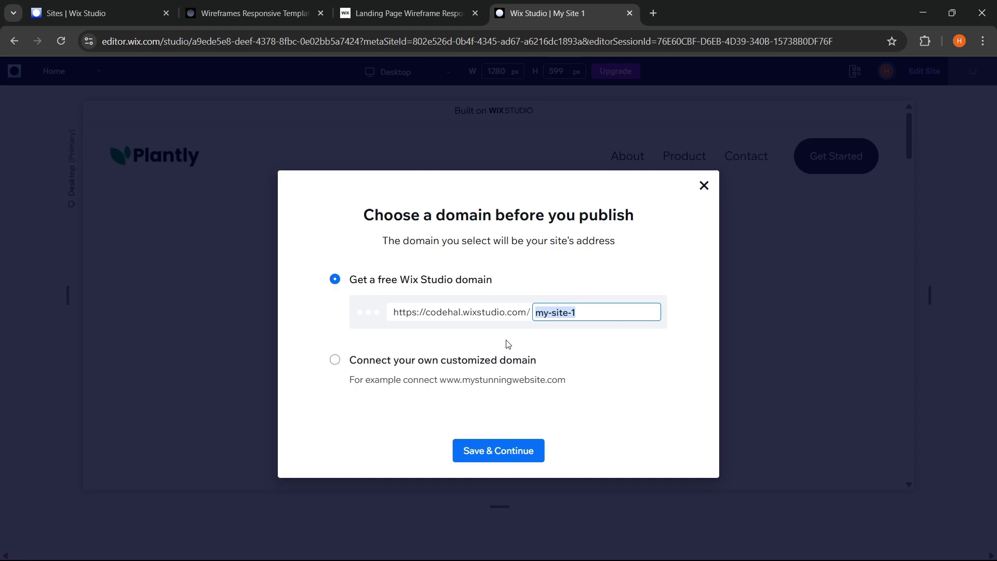
left_click(592, 315)
left_click_drag(574, 314, 514, 320)
type("plantly")
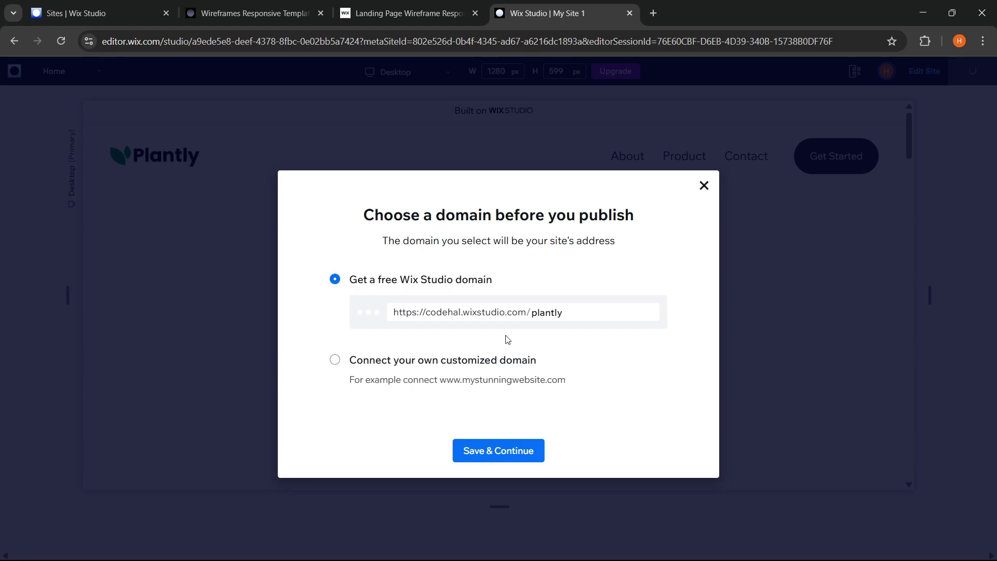
left_click(498, 458)
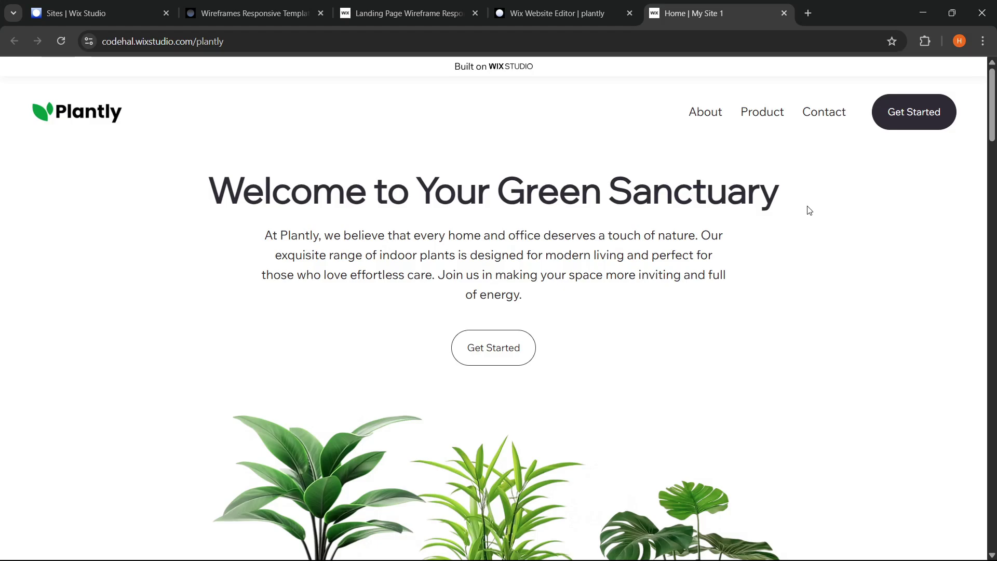
Scroll the live Plantly site down to the Why Choose Plantly section and the Menu, Policy and Social footer.
scroll(808, 301, "down", 6)
scroll(861, 302, "down", 5)
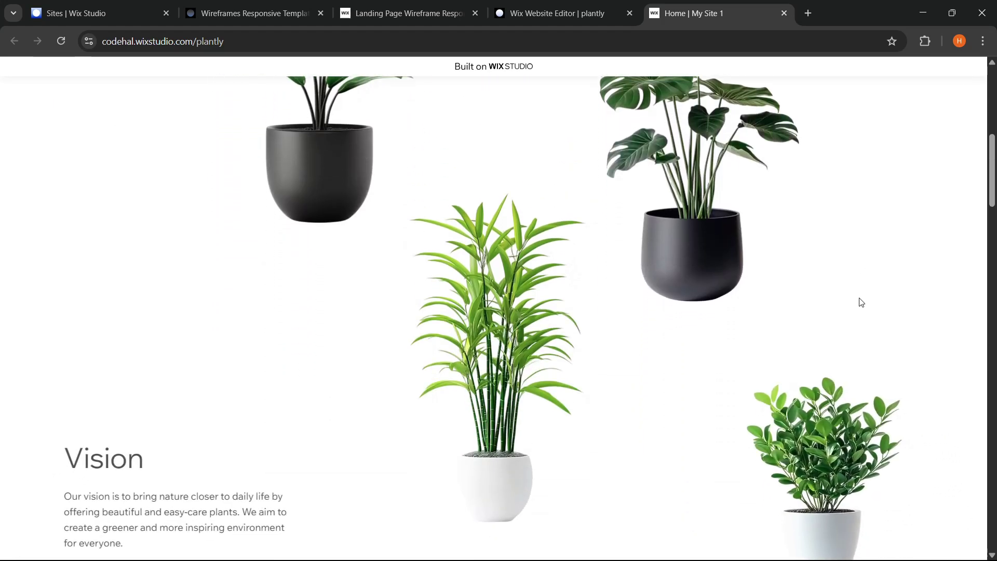
scroll(861, 303, "down", 7)
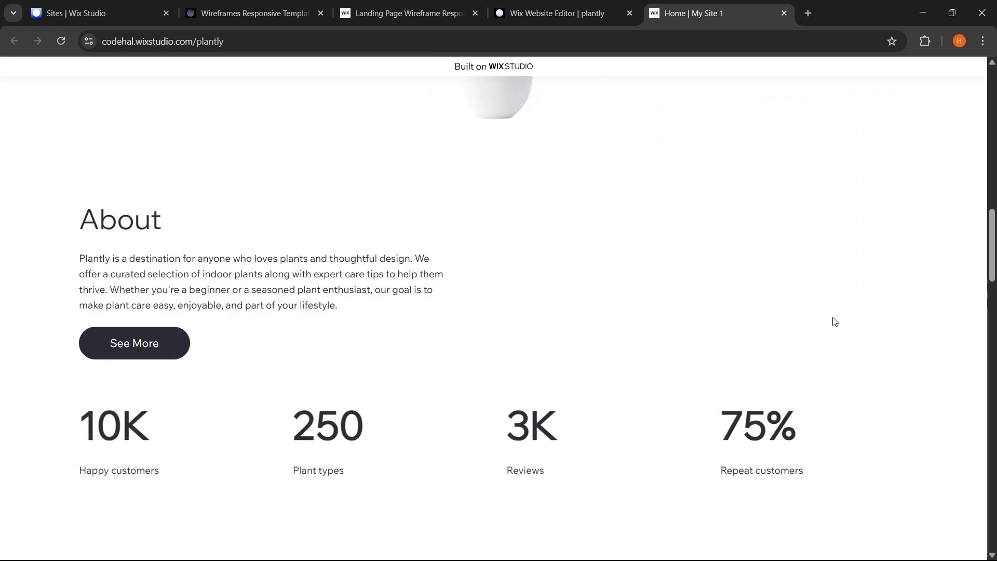
scroll(835, 320, "down", 3)
scroll(836, 321, "down", 6)
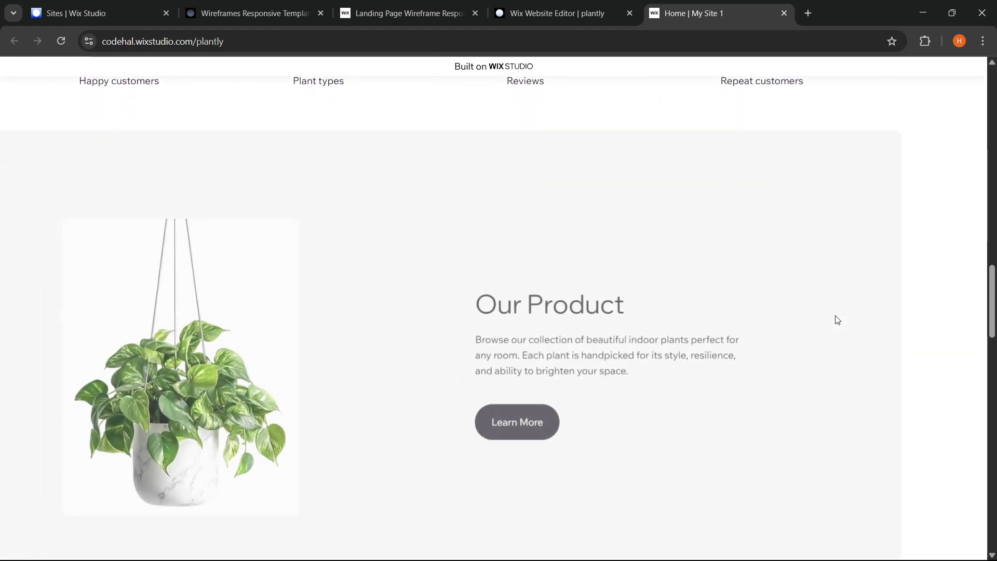
scroll(837, 319, "down", 8)
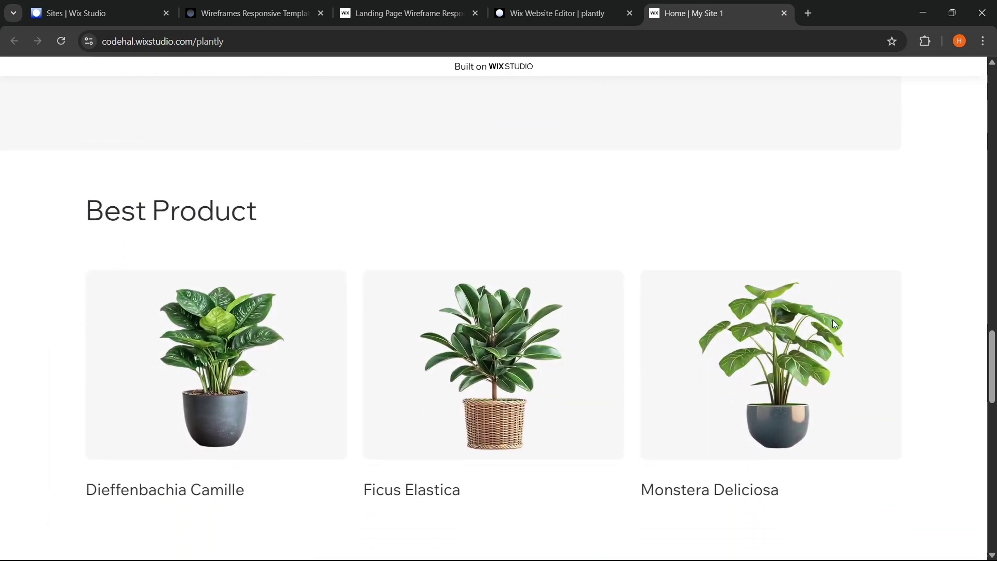
scroll(834, 323, "down", 8)
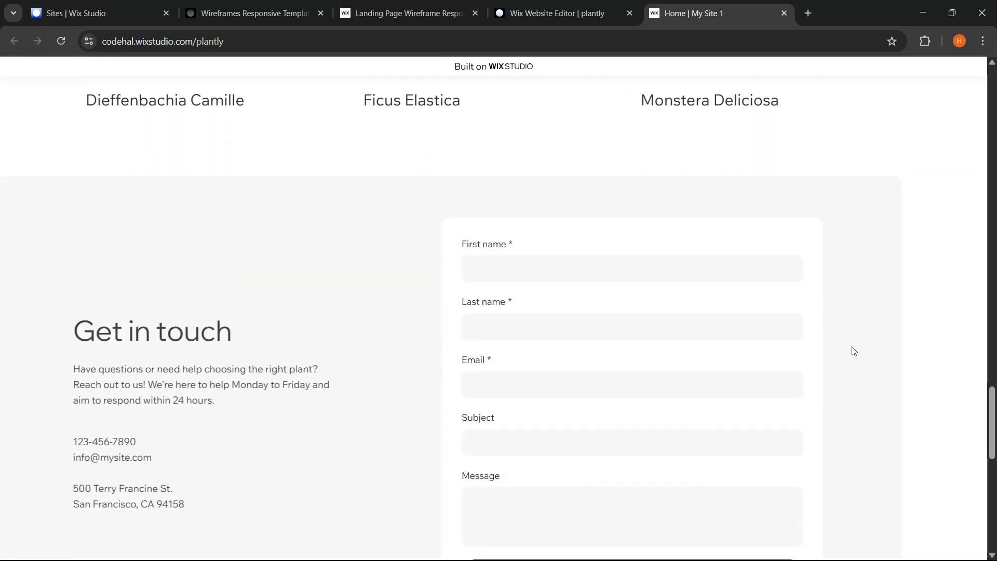
scroll(853, 352, "down", 7)
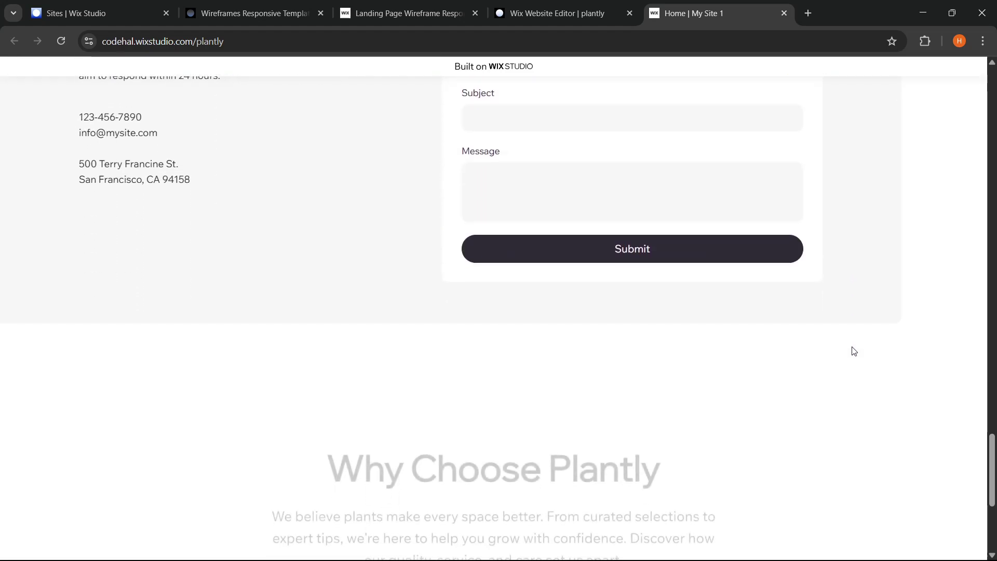
scroll(853, 351, "down", 3)
scroll(854, 355, "down", 3)
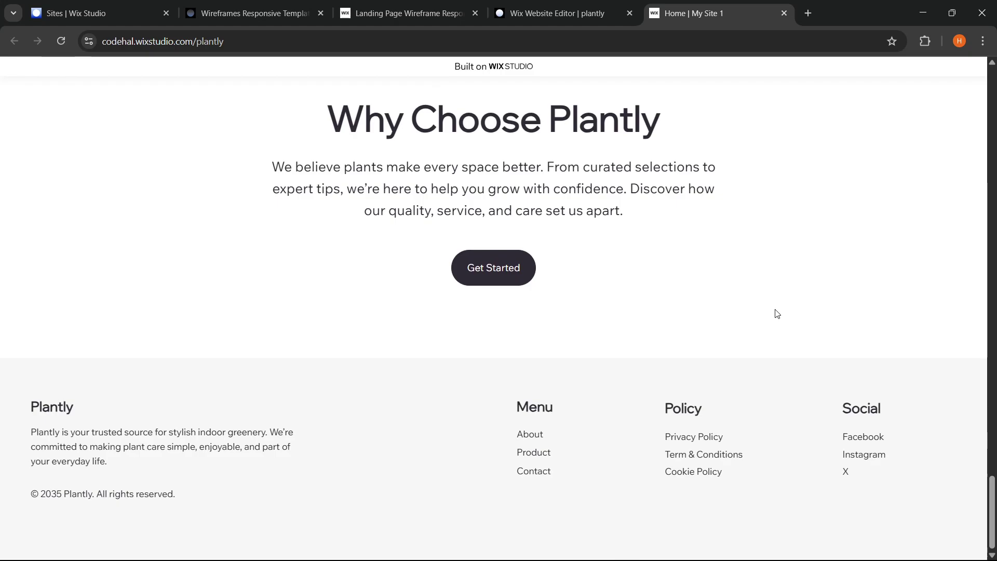
Scroll the live page back up to the hero with its Get Started button and plant images.
scroll(782, 315, "up", 5)
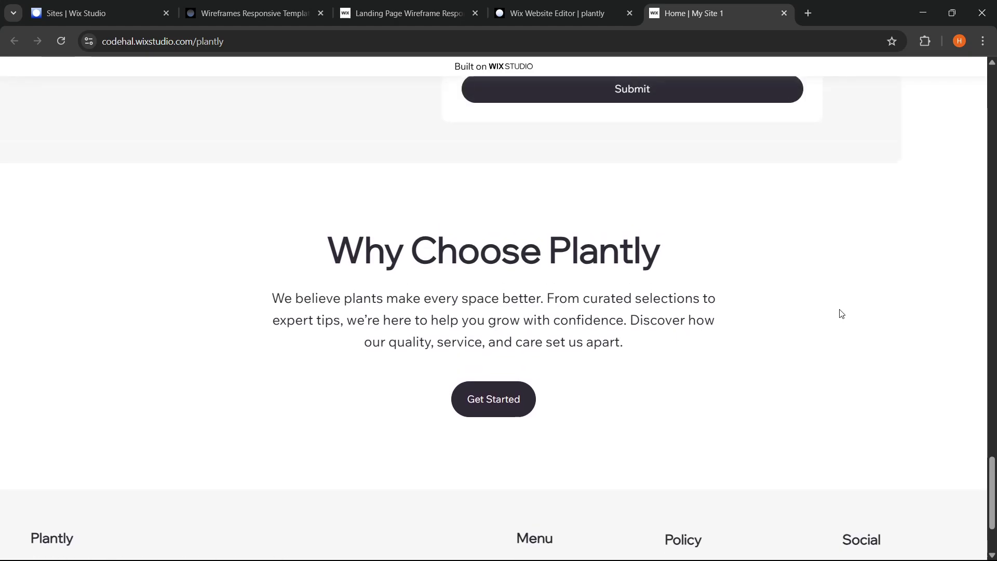
scroll(886, 318, "up", 7)
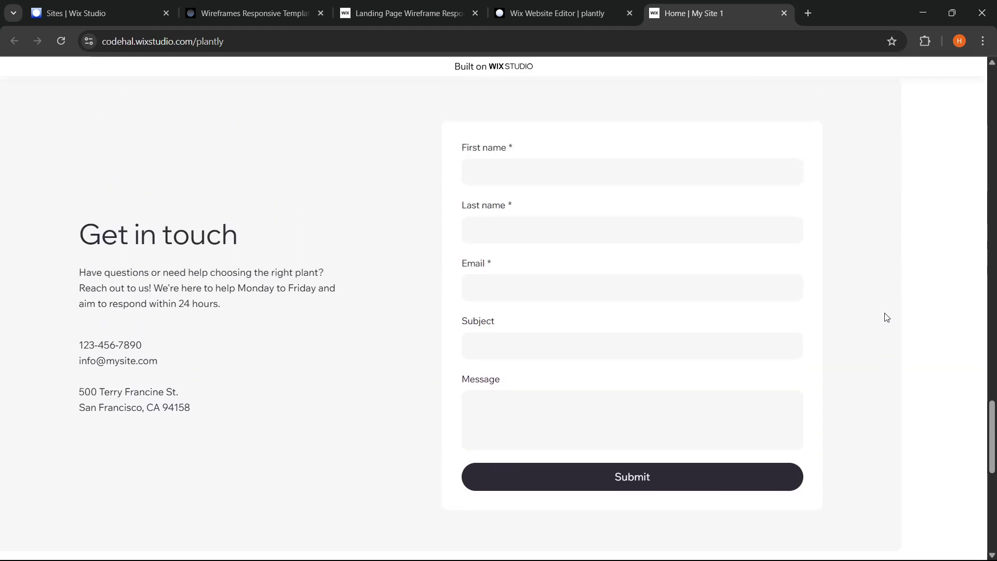
scroll(887, 317, "up", 4)
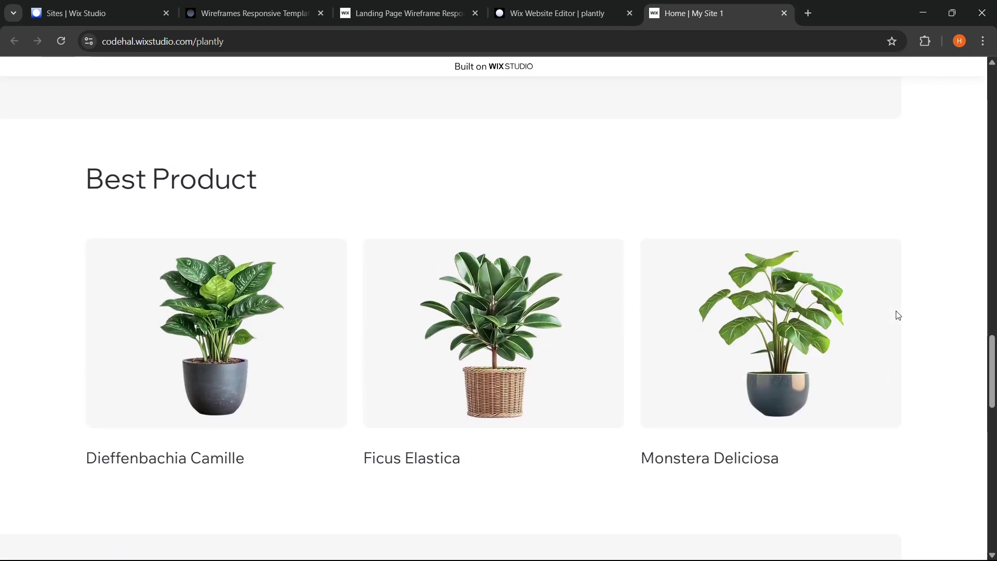
scroll(899, 315, "up", 7)
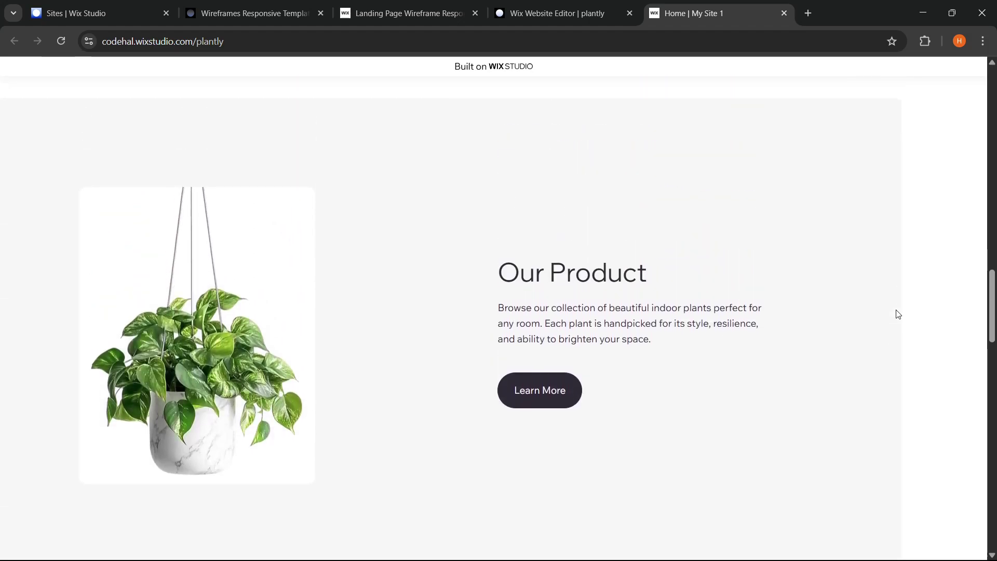
scroll(899, 314, "up", 6)
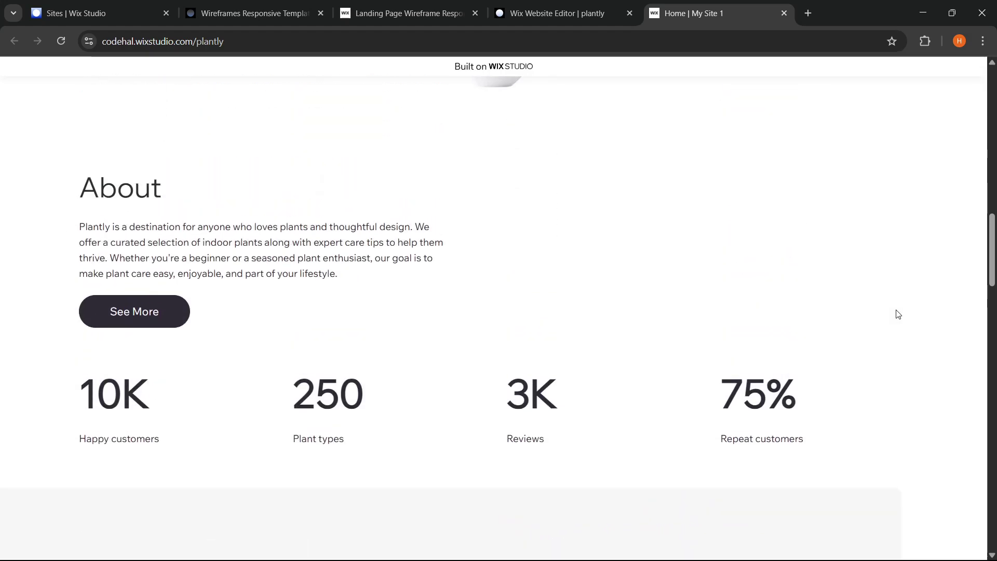
scroll(899, 315, "up", 6)
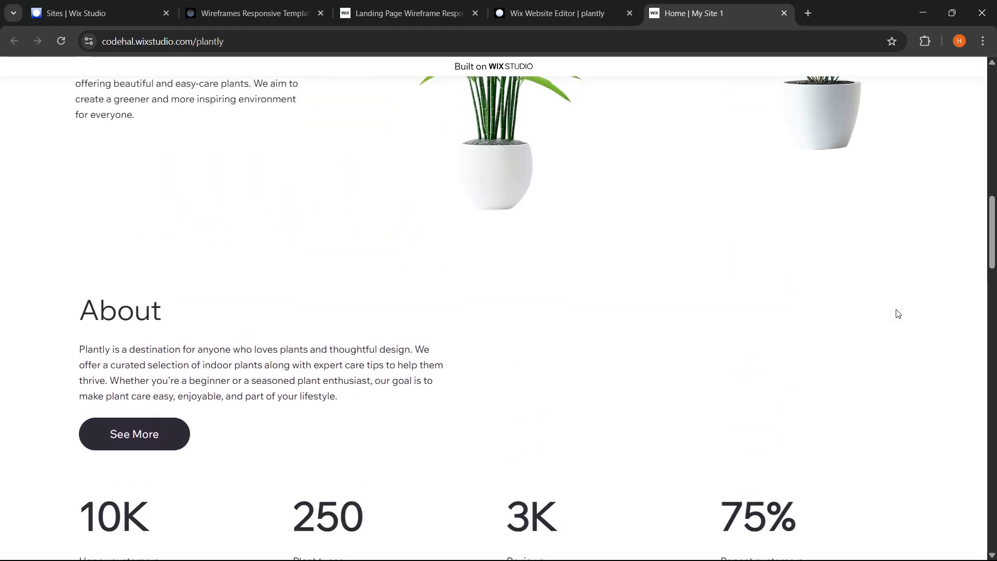
scroll(899, 314, "up", 5)
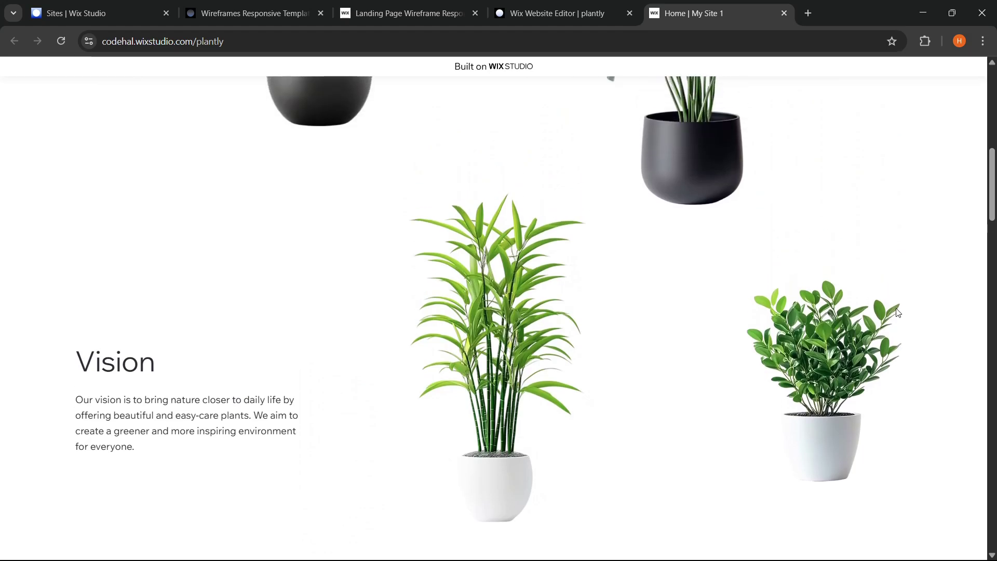
scroll(898, 313, "up", 4)
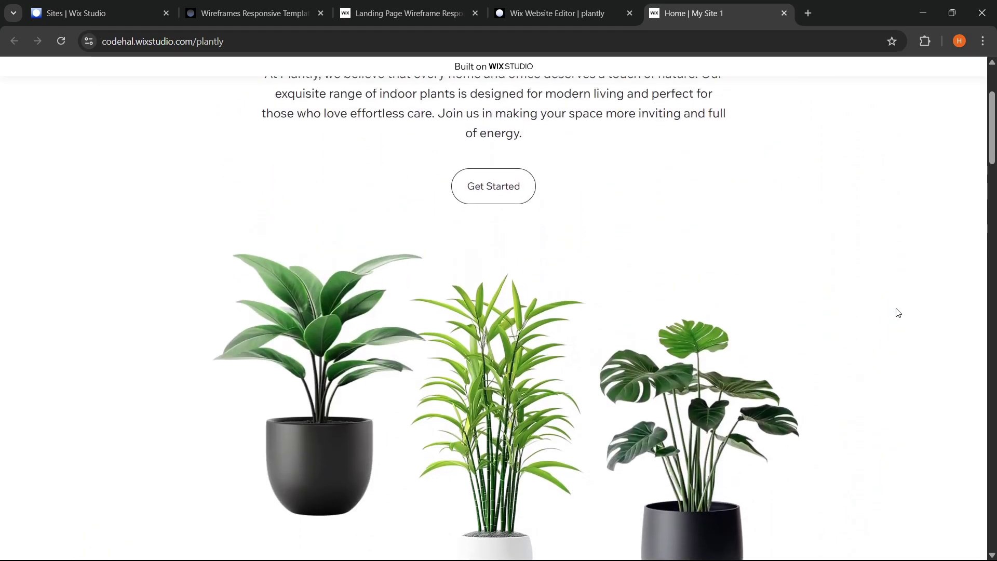